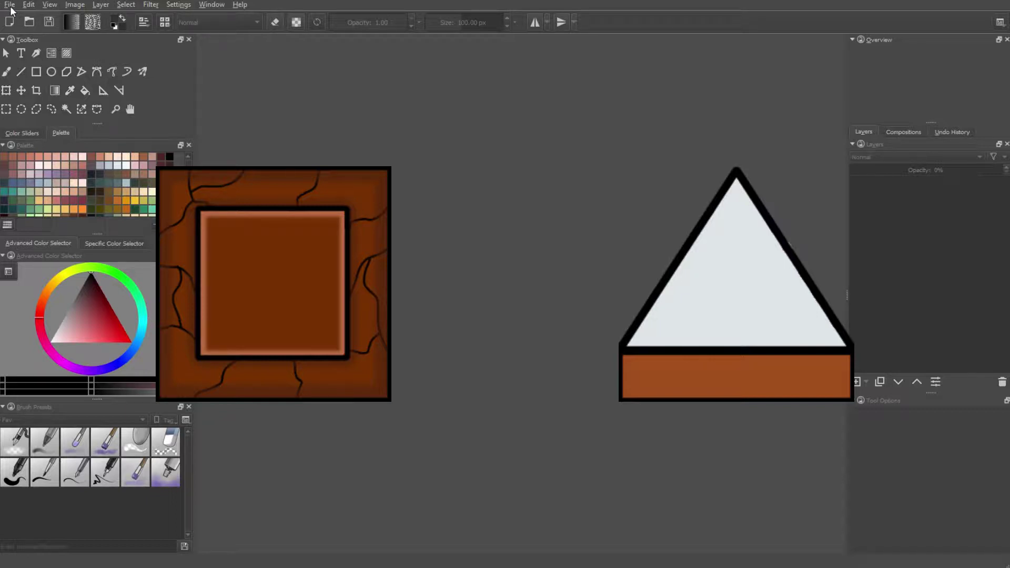
- Create a new custom 256 × 256 px document
left_click(10, 5)
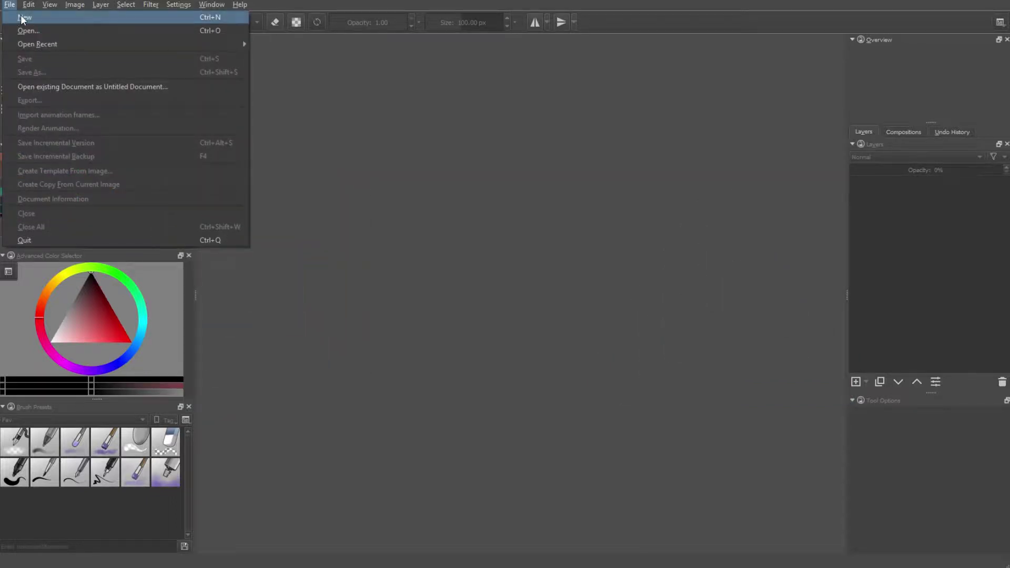
left_click(24, 18)
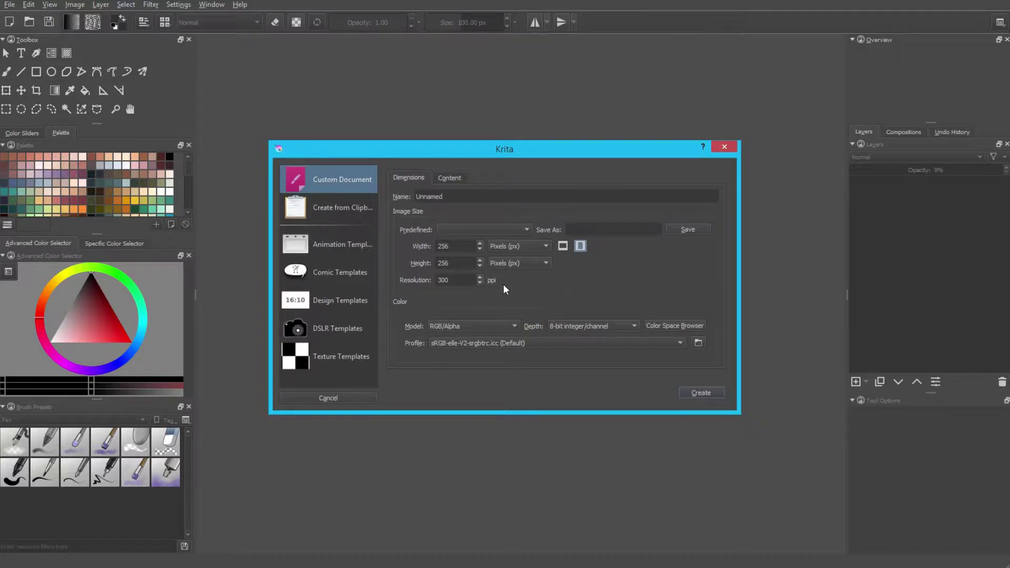
key("Return")
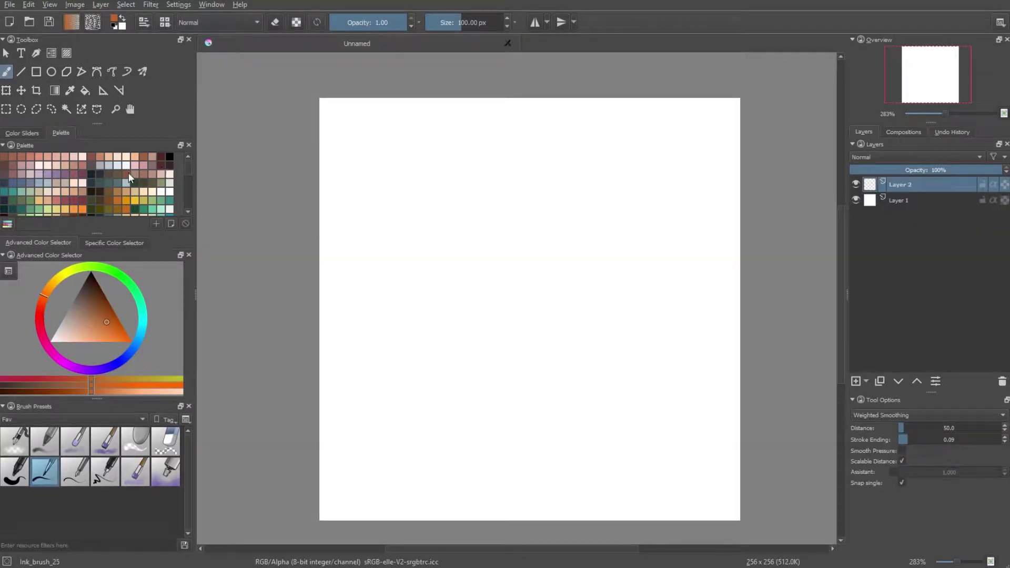
- Fill the whole canvas with dark brown using the Fill tool
left_click_drag(106, 315, 109, 304)
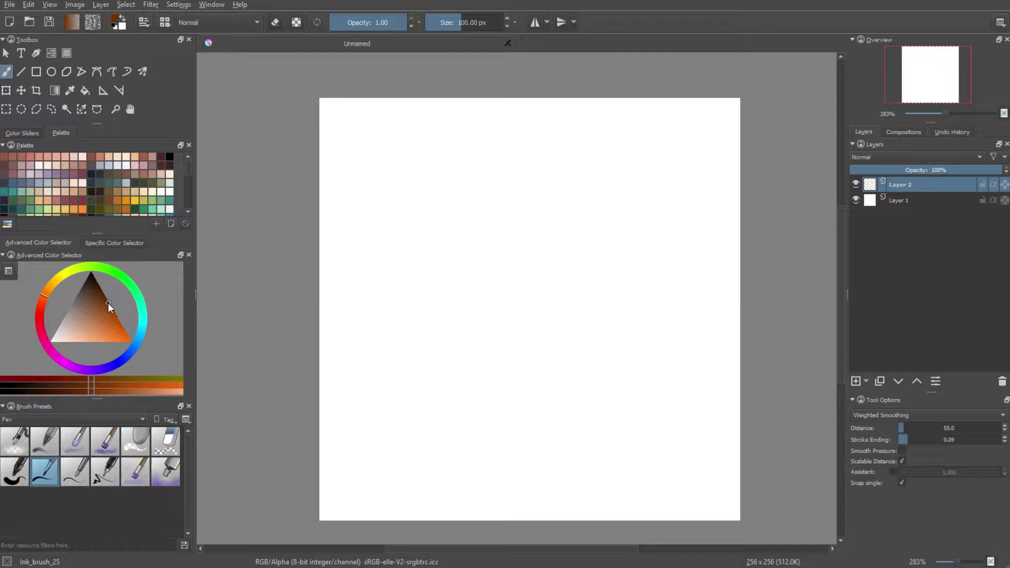
left_click(85, 91)
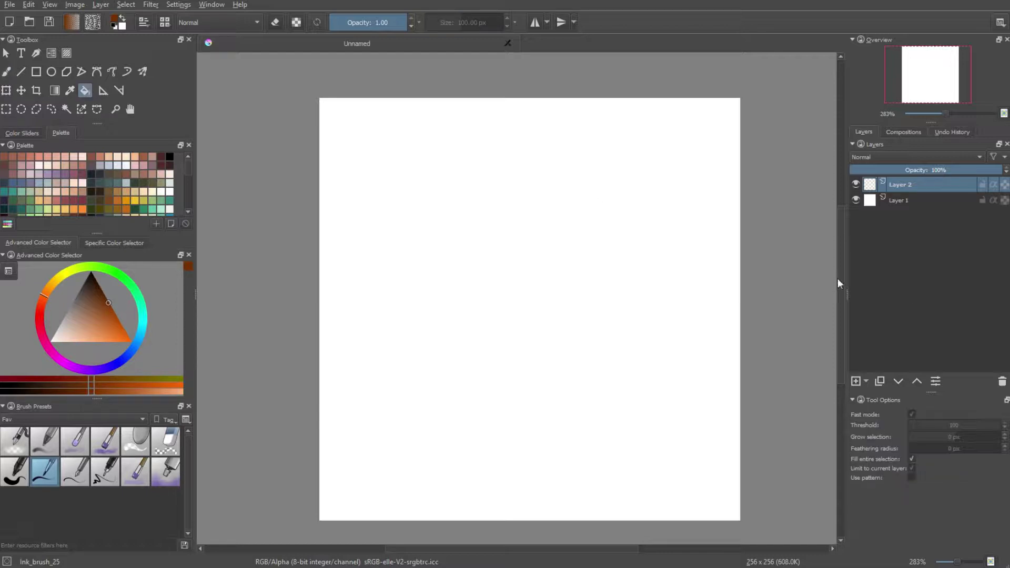
left_click(686, 234)
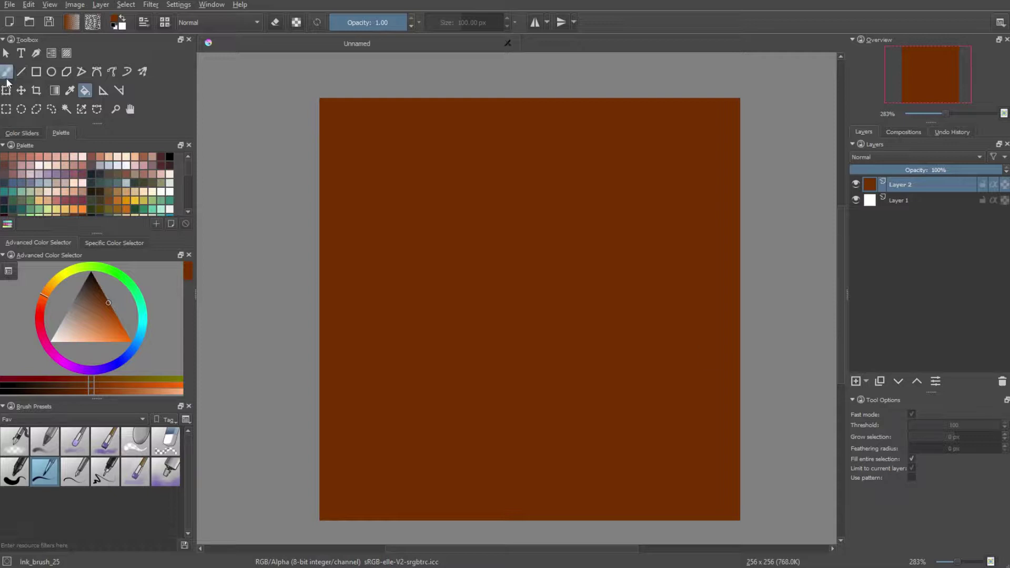
- Rename Layer 2 to 'background'
left_click(7, 72)
double_click(897, 187)
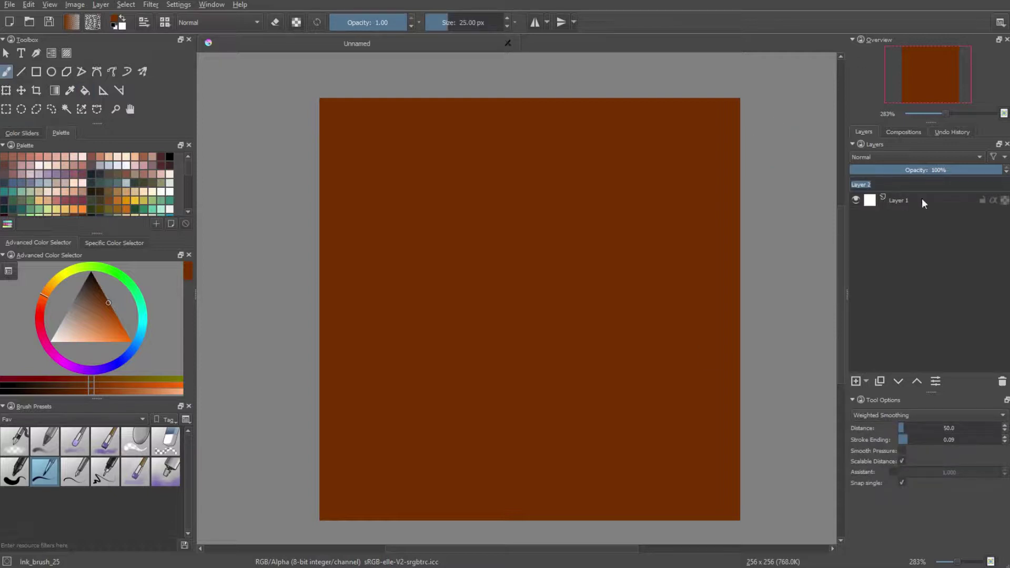
type("background")
key("Return")
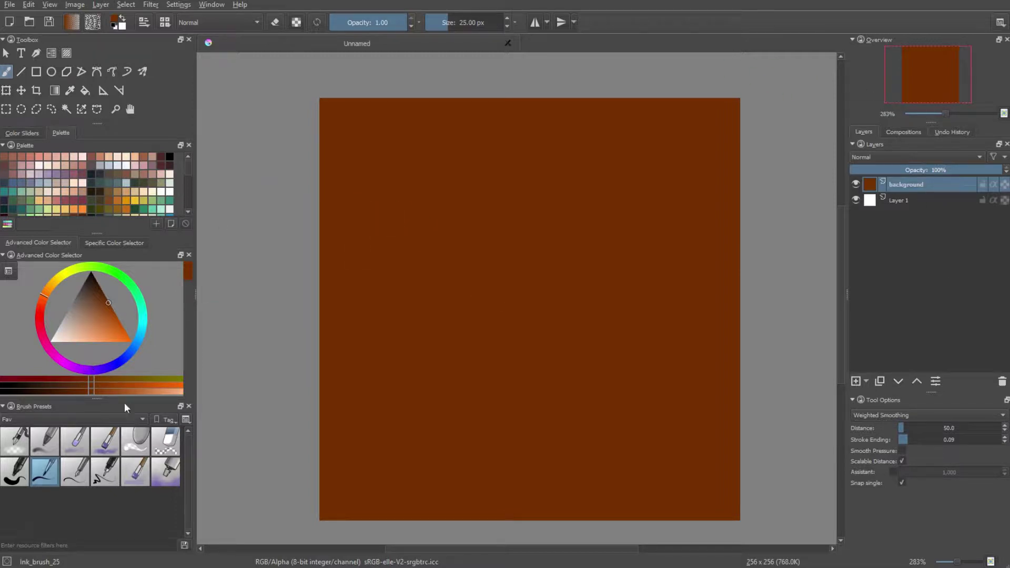
- On a new layer, draw a 10 px black rectangle outline along the canvas edges
left_click_drag(445, 21, 426, 21)
mouse_move(48, 471)
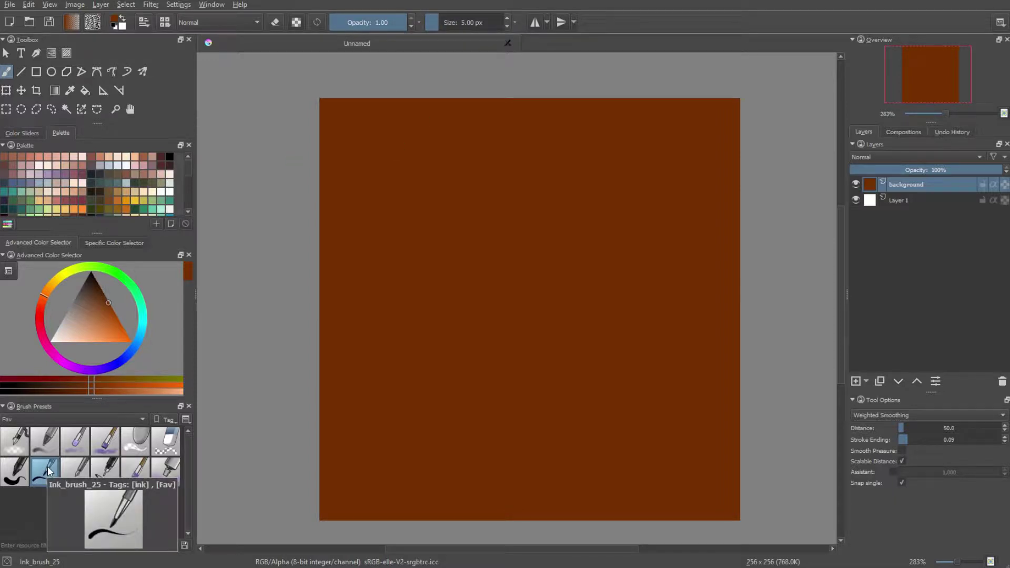
key("Insert")
key("d")
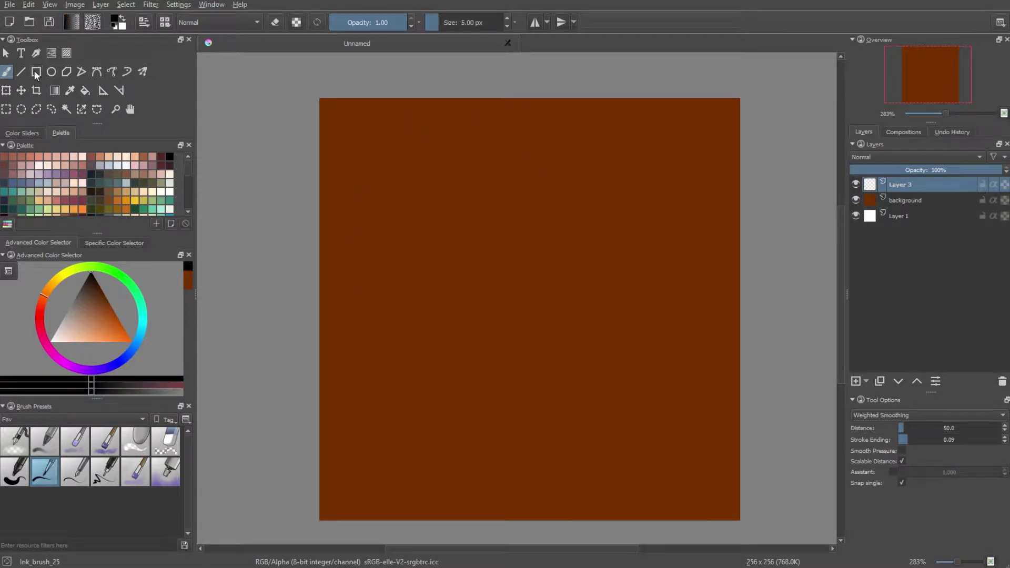
left_click(35, 72)
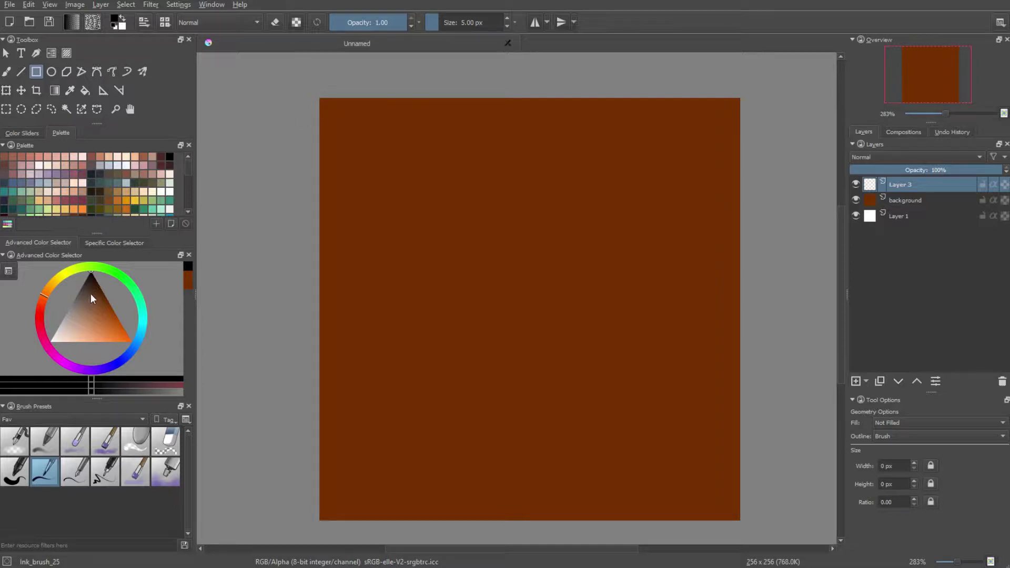
left_click_drag(90, 294, 92, 261)
left_click(437, 22)
type("10")
key("Return")
mouse_move(320, 98)
left_mouse_down()
mouse_move(701, 388)
mouse_move(608, 354)
mouse_move(328, 121)
mouse_move(317, 94)
mouse_move(326, 114)
mouse_move(319, 94)
mouse_move(695, 437)
mouse_move(739, 518)
mouse_move(497, 250)
mouse_move(710, 492)
mouse_move(722, 519)
left_mouse_up()
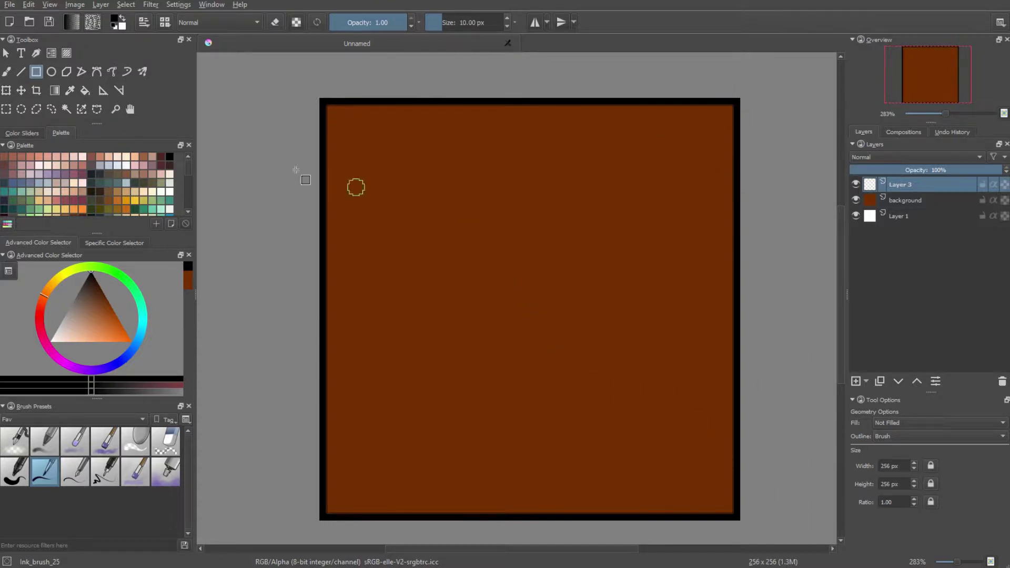
- Show the canvas grid and set its X and Y spacing to 128 px
left_click(49, 5)
left_click(139, 179)
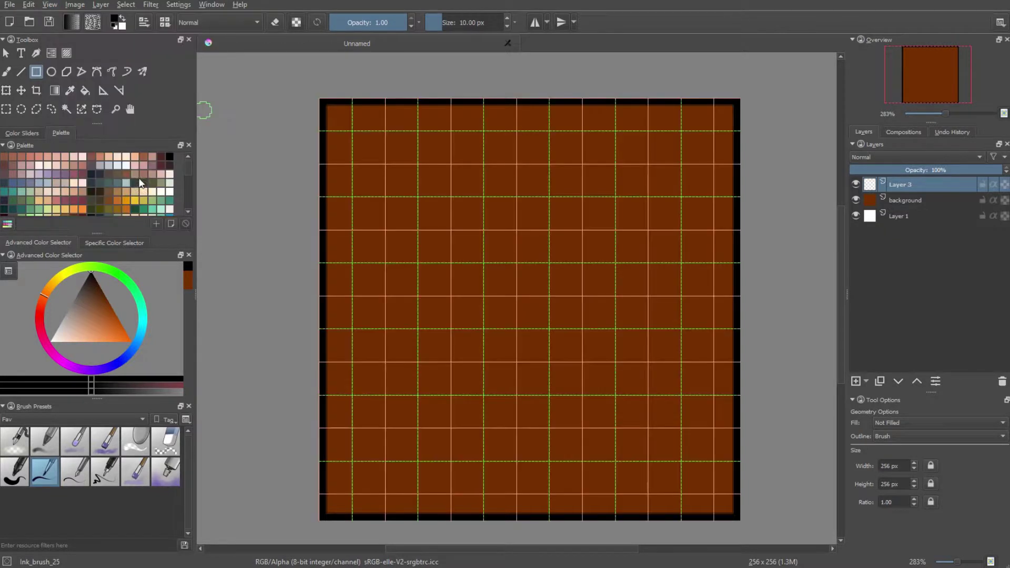
left_click(178, 4)
mouse_move(226, 100)
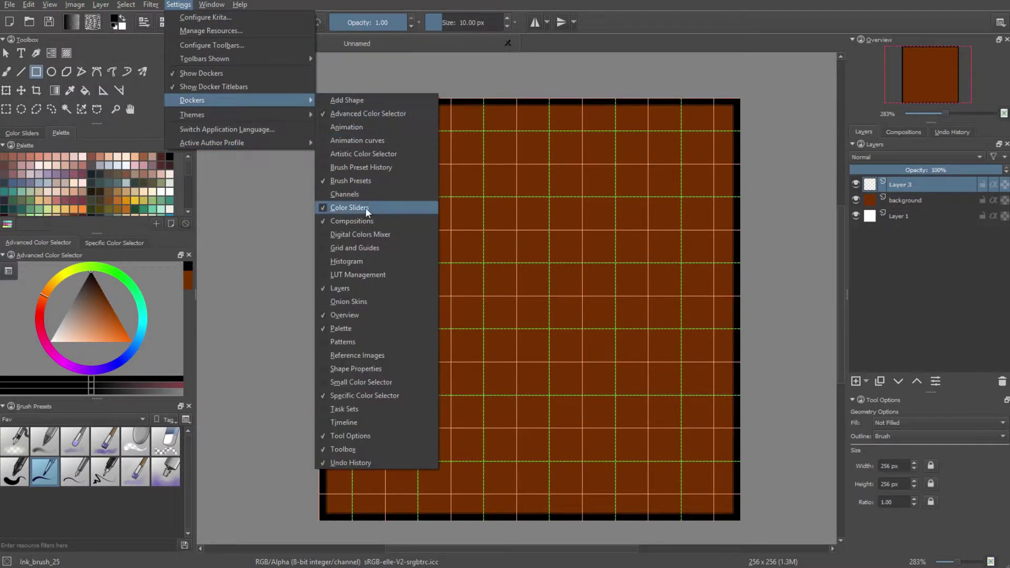
left_click(377, 248)
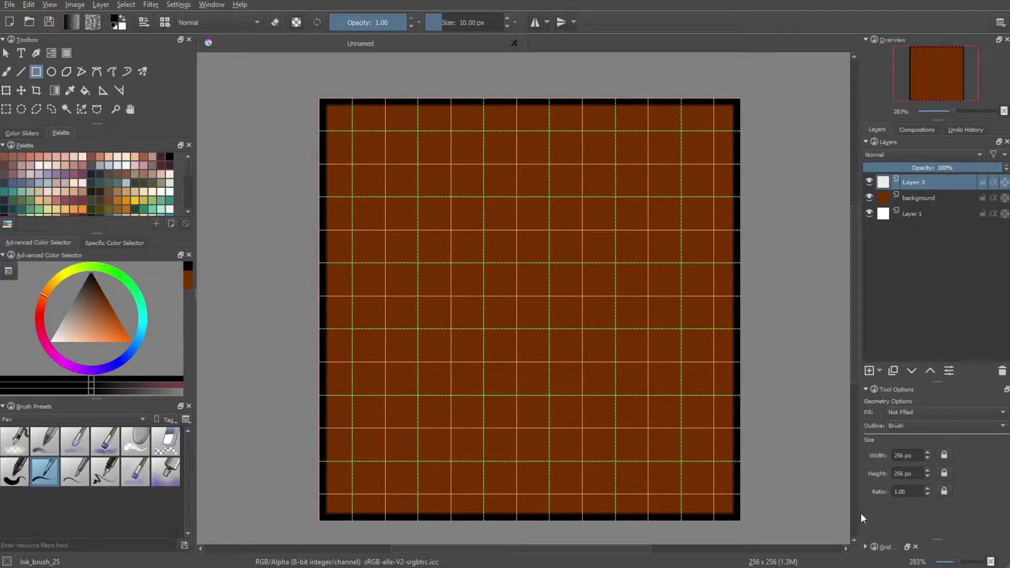
left_click(866, 547)
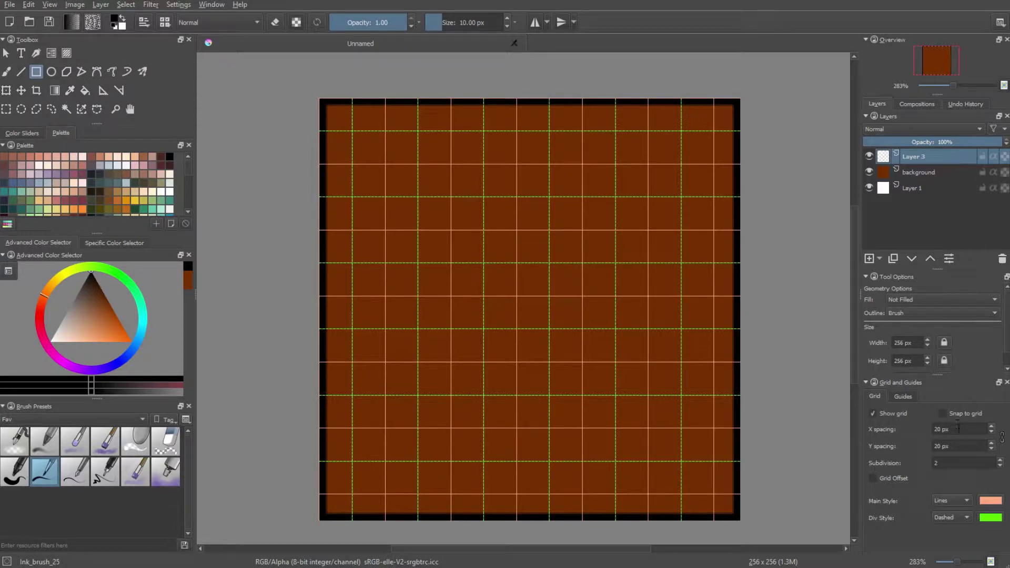
left_click_drag(948, 430, 910, 429)
key("1")
double_click(942, 446)
type("128")
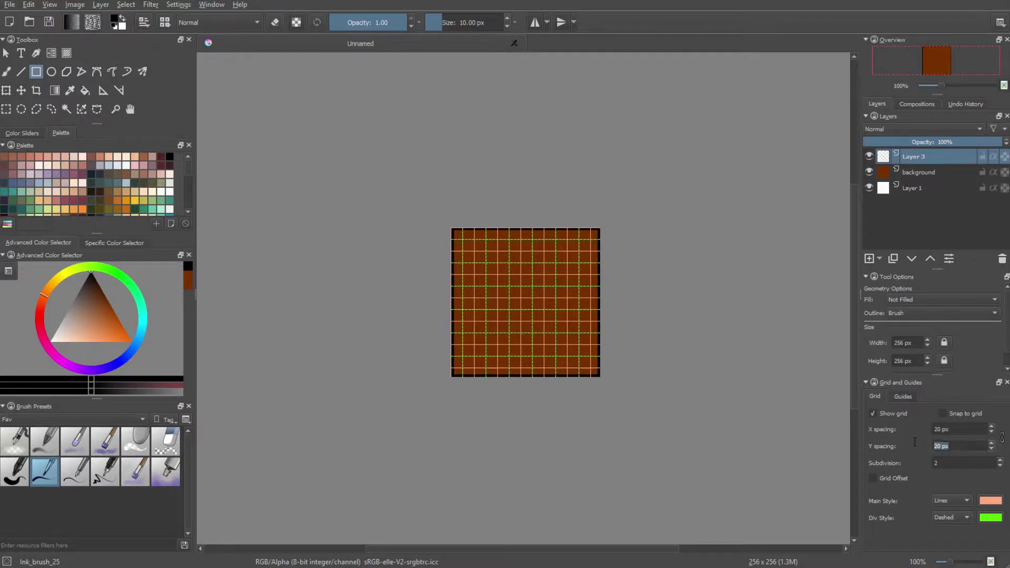
key("Return")
- Add another empty layer above Layer 3
scroll(532, 327, "up", 2)
left_click_drag(392, 299, 425, 290)
key("2")
key("Insert")
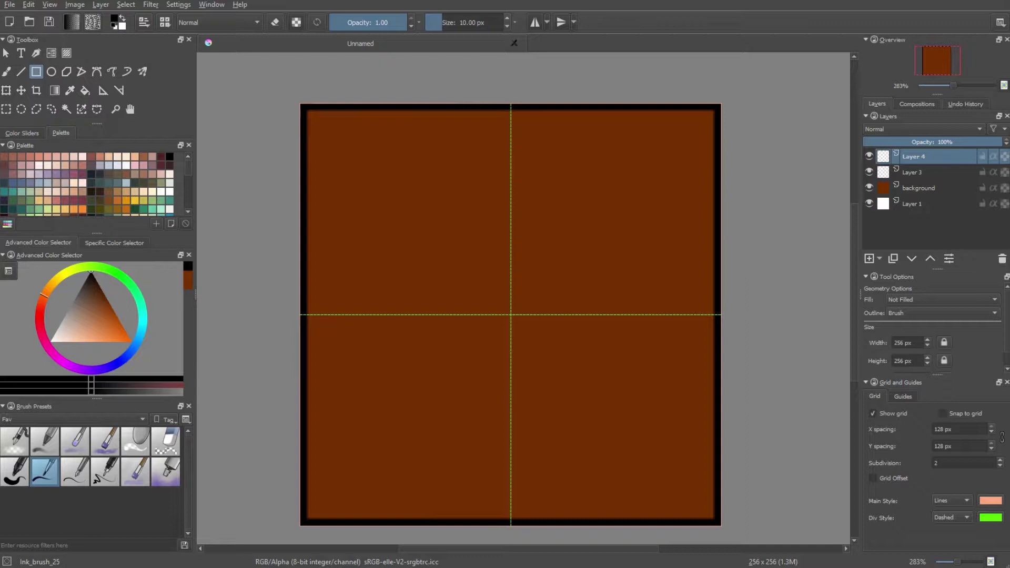
- Duplicate the black-border Layer 3 to create 'Copy of Layer 3'
left_click(6, 92)
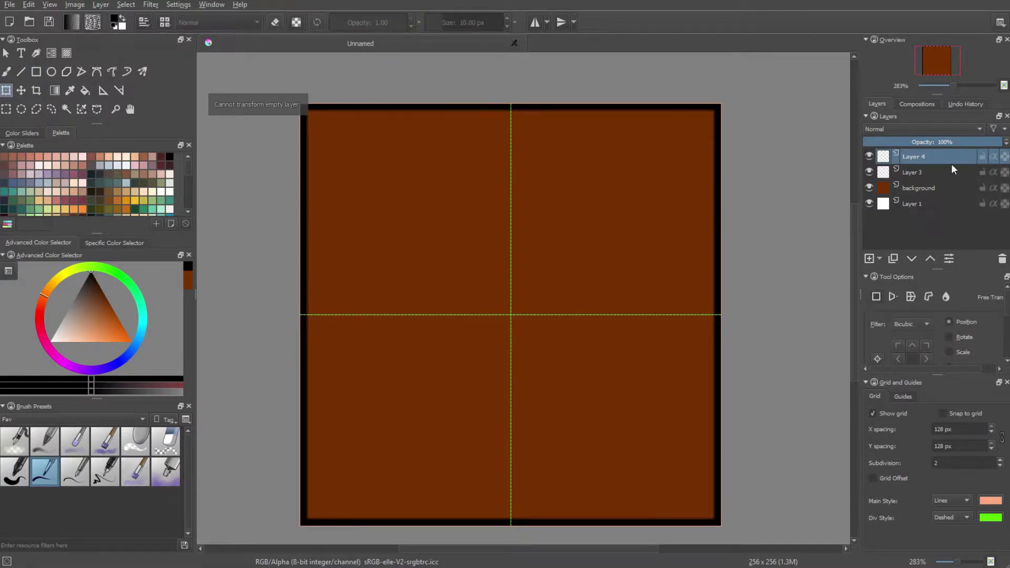
left_click(923, 174)
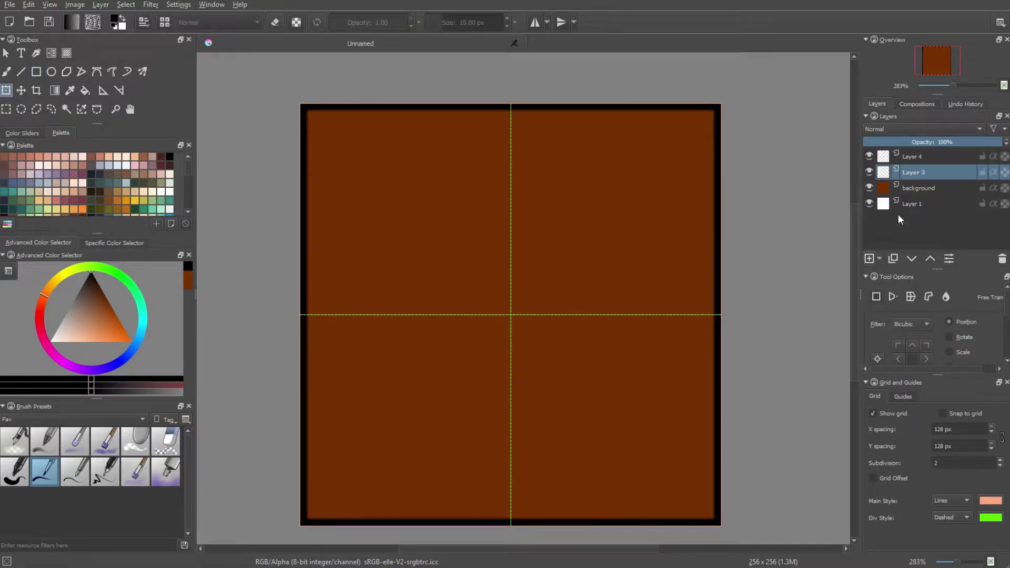
left_click(922, 157)
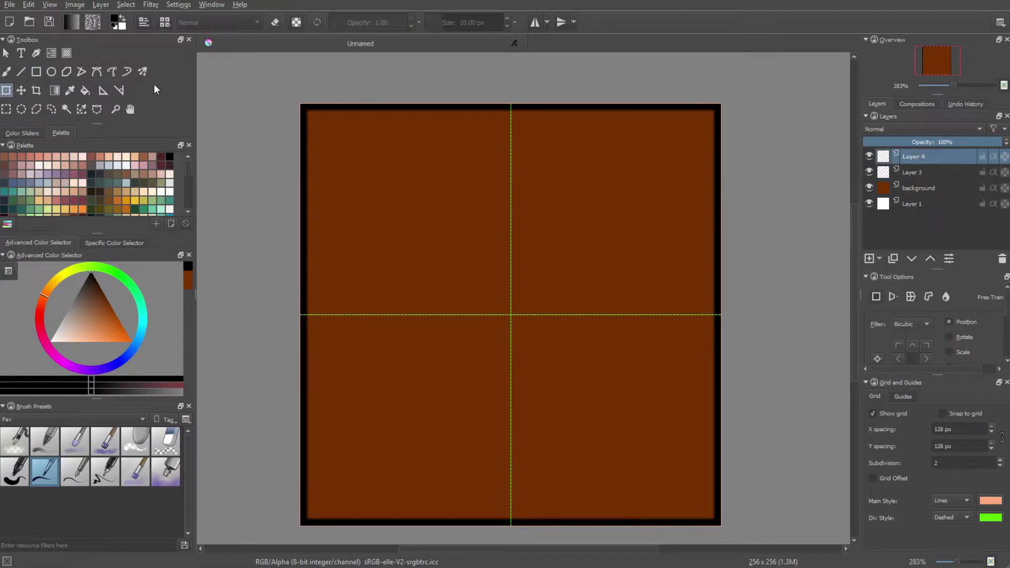
left_click(7, 72)
left_click(35, 71)
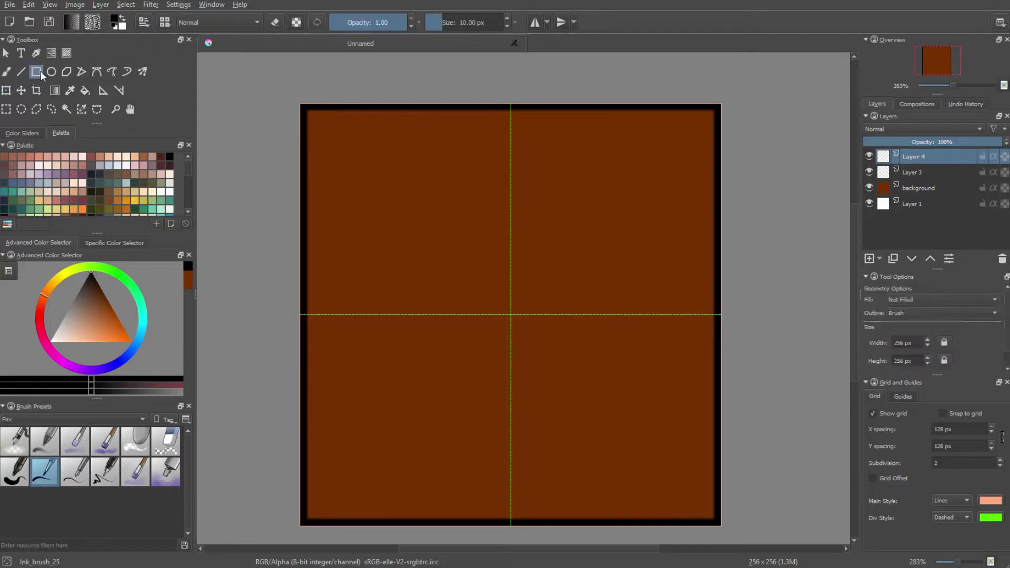
left_click(916, 174)
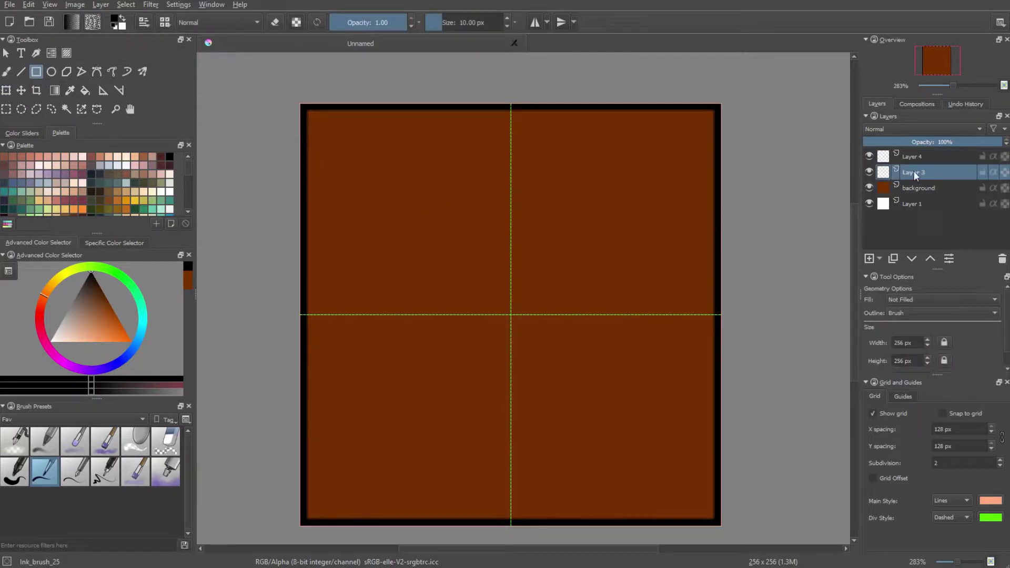
left_click(893, 258)
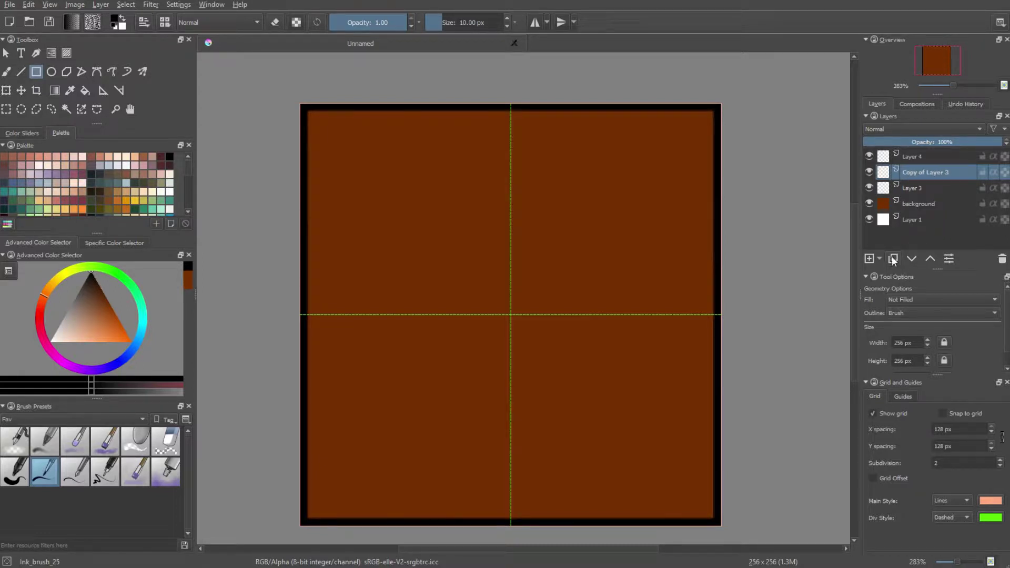
left_click(6, 90)
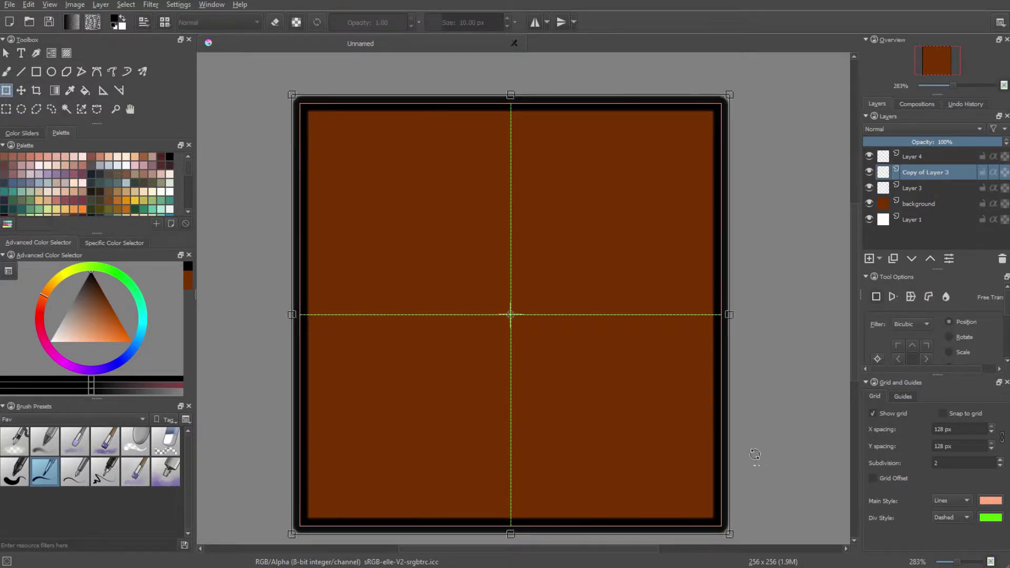
- Drag the copied outline's corners inward to shrink it proportionally
left_click_drag(291, 94, 359, 161, "shift")
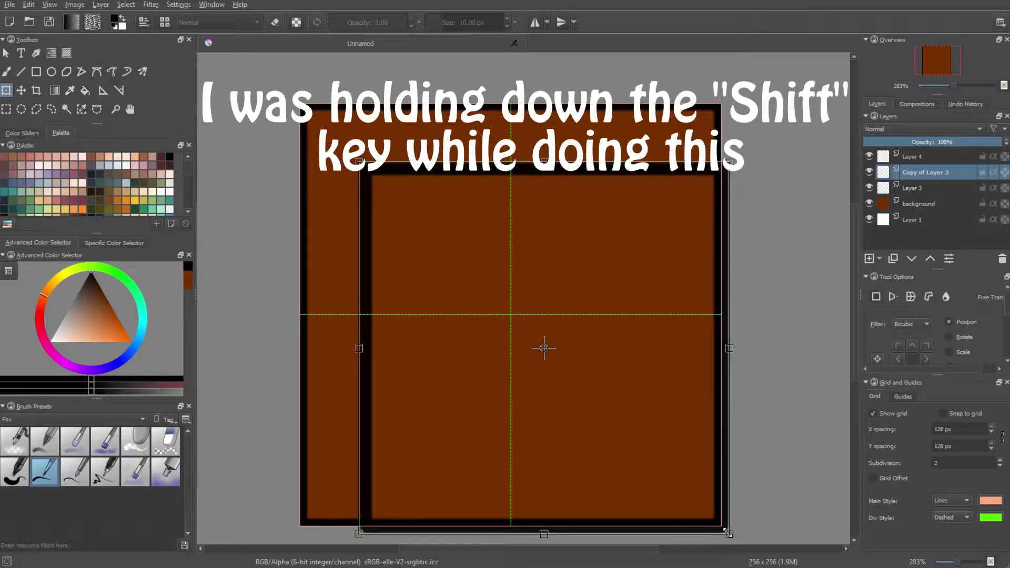
left_click_drag(729, 534, 661, 470, "shift")
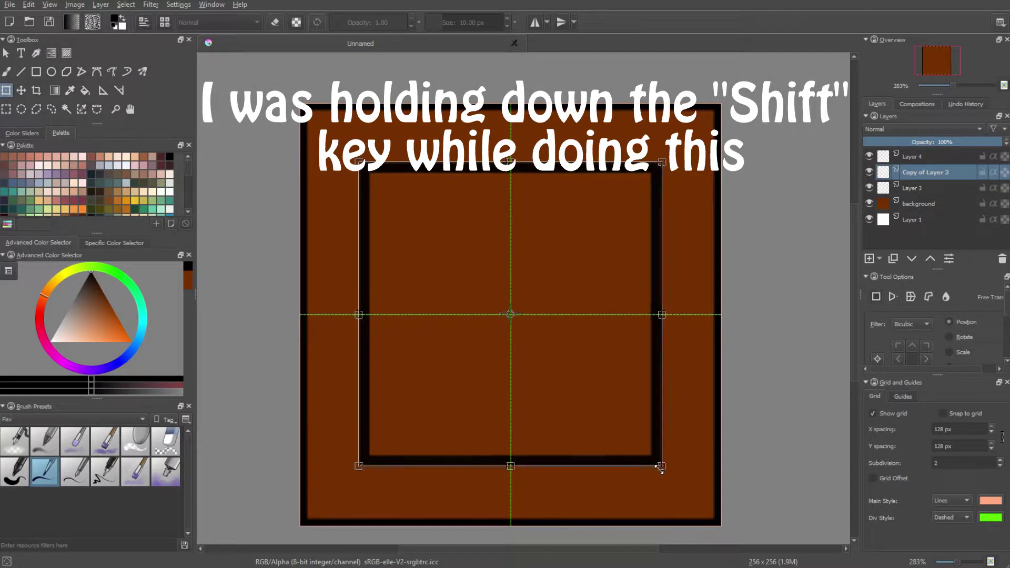
scroll(472, 336, "up", 2)
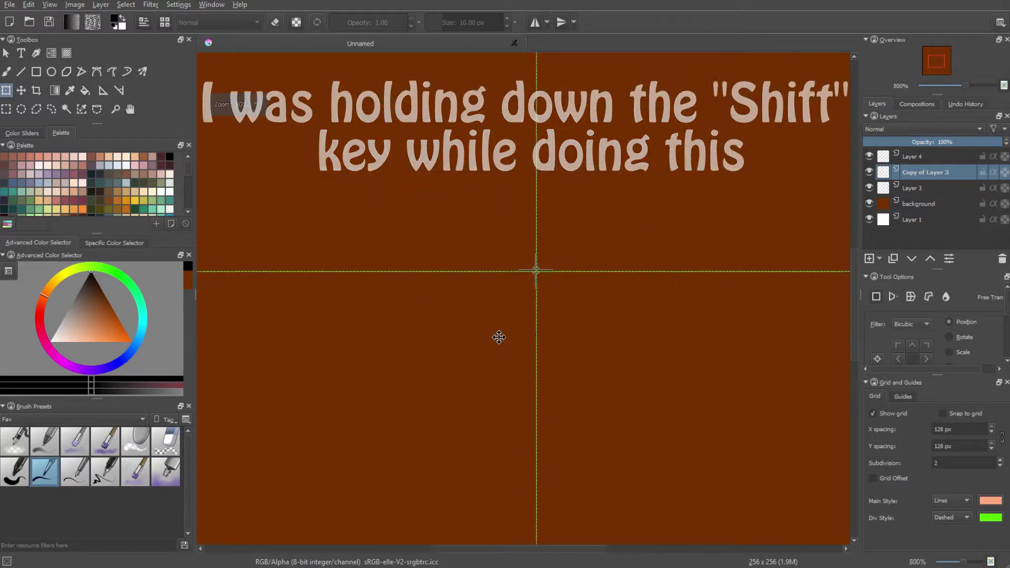
scroll(537, 284, "down", 3)
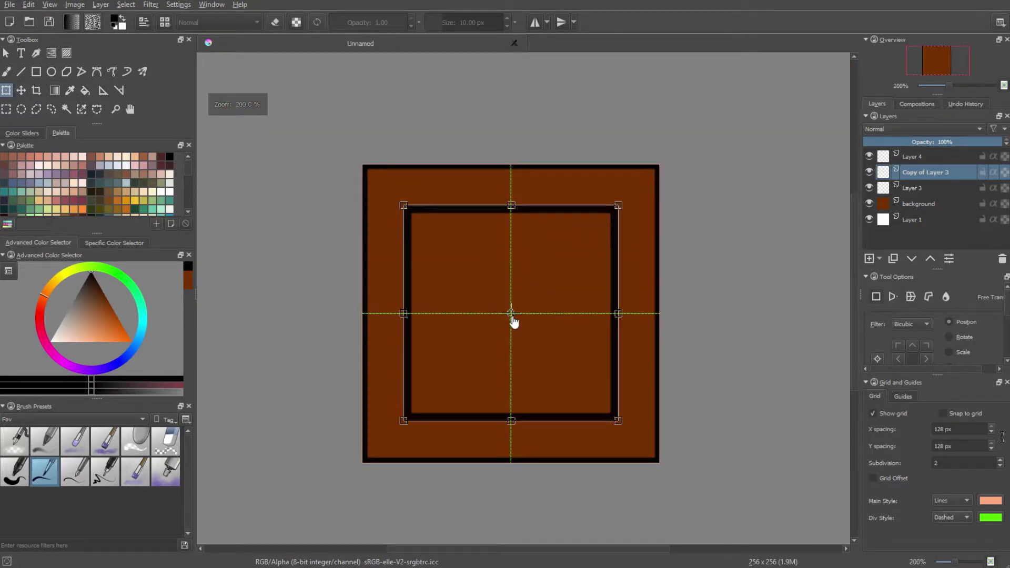
scroll(514, 322, "up", 1)
left_click_drag(664, 468, 652, 455)
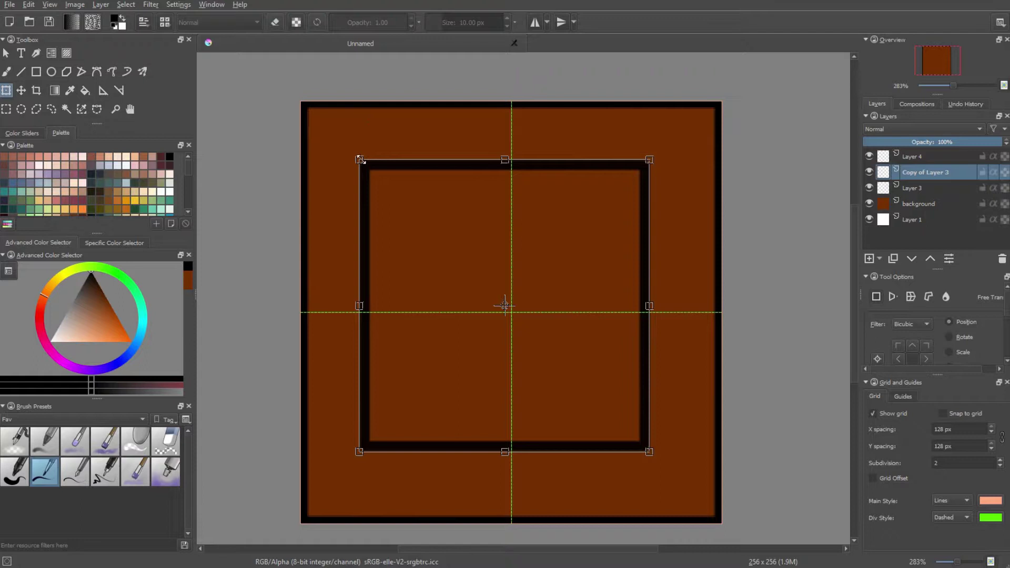
mouse_move(361, 160)
left_mouse_down()
mouse_move(381, 183)
mouse_move(372, 173)
left_mouse_up()
- Nudge the smaller square outline so it sits centred inside the outer border
scroll(376, 255, "up", 1)
scroll(377, 254, "down", 2)
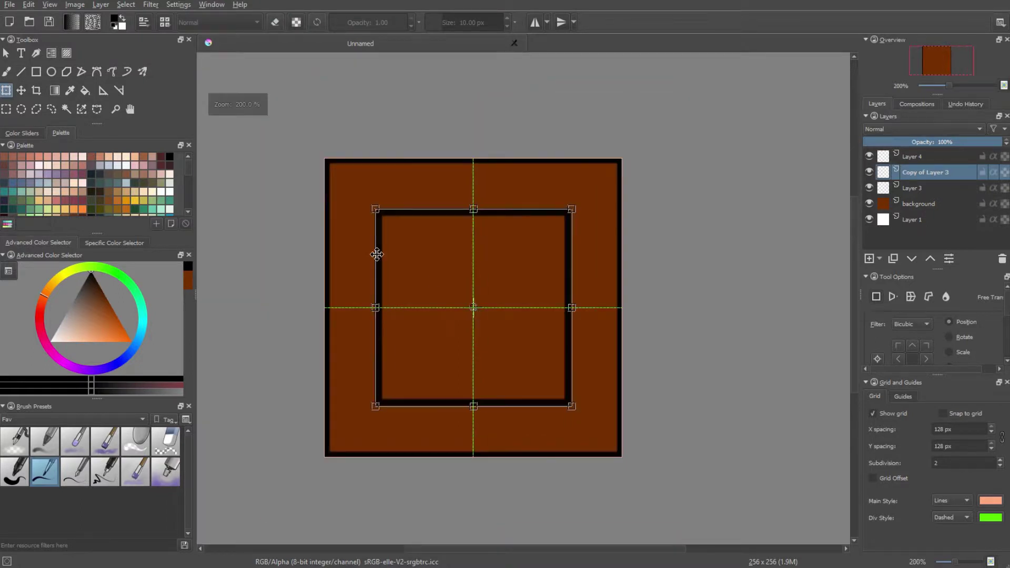
scroll(377, 254, "up", 1)
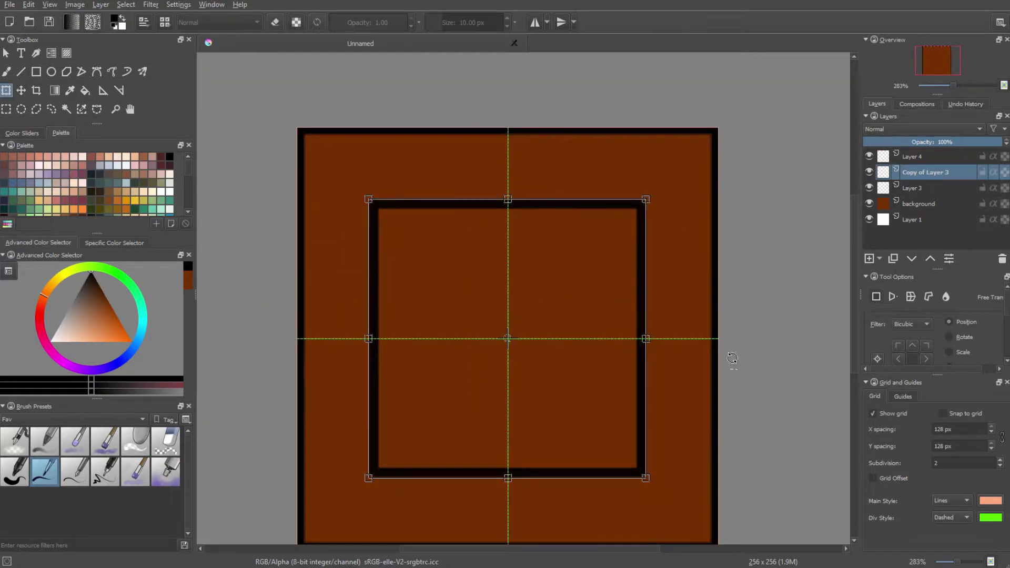
scroll(418, 255, "up", 1)
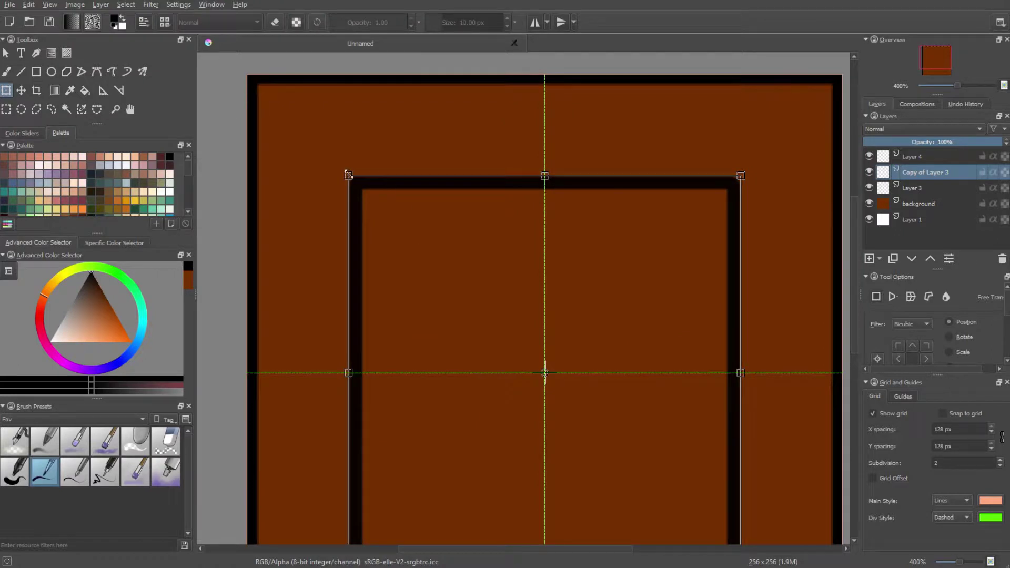
left_click_drag(348, 176, 350, 177)
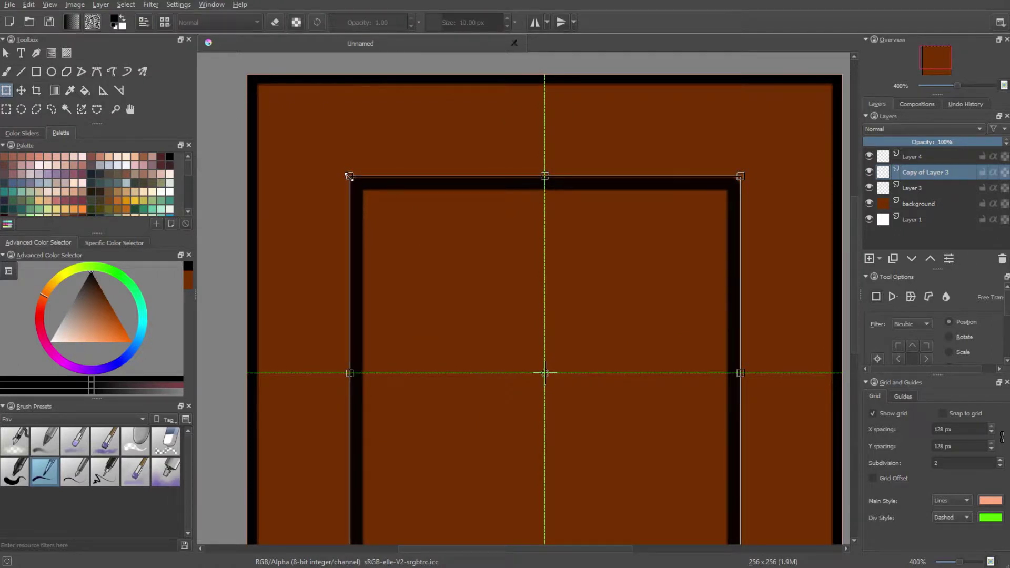
scroll(542, 316, "up", 8)
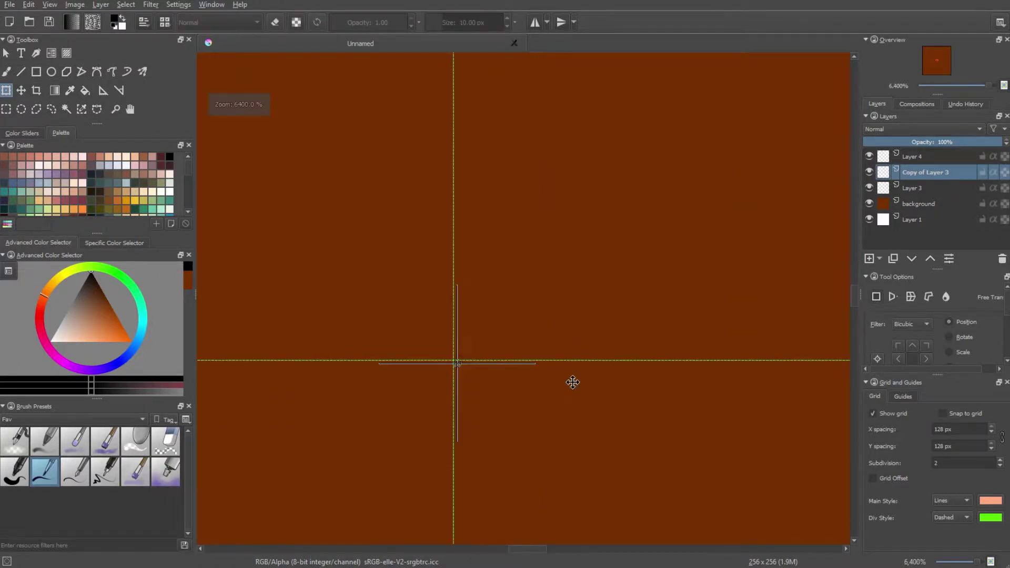
scroll(577, 398, "down", 8)
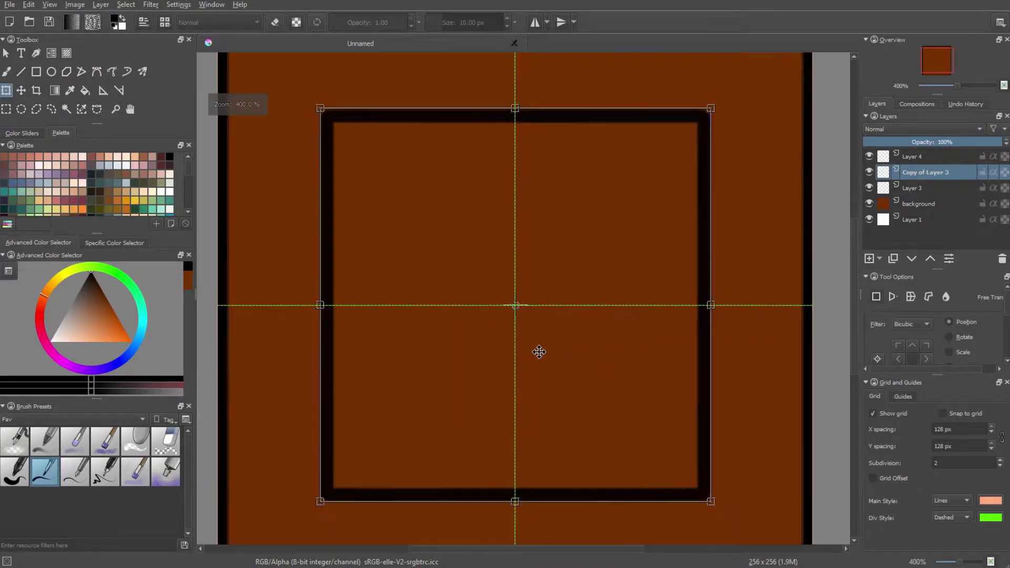
scroll(539, 352, "up", 8)
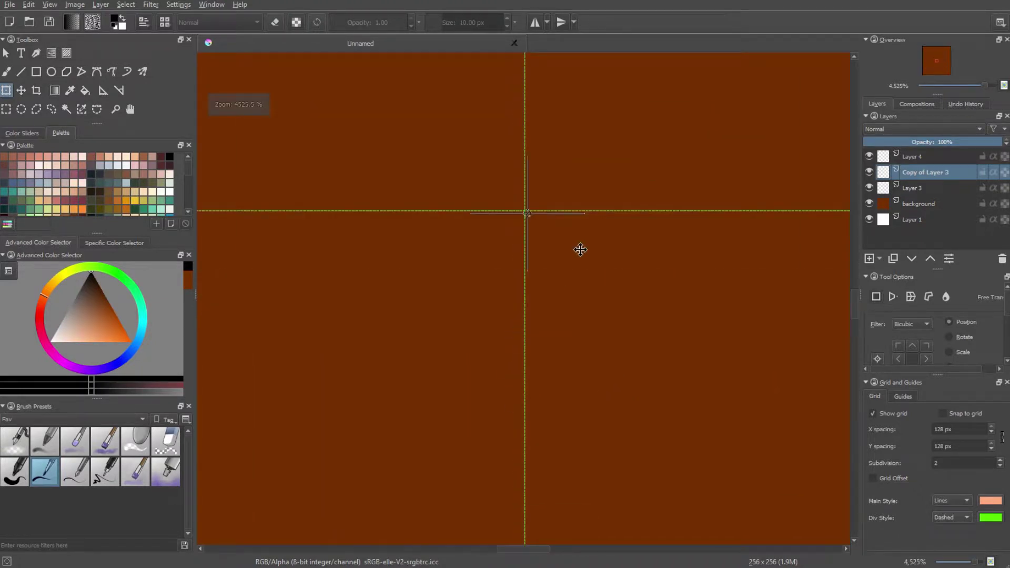
scroll(597, 268, "up", 1)
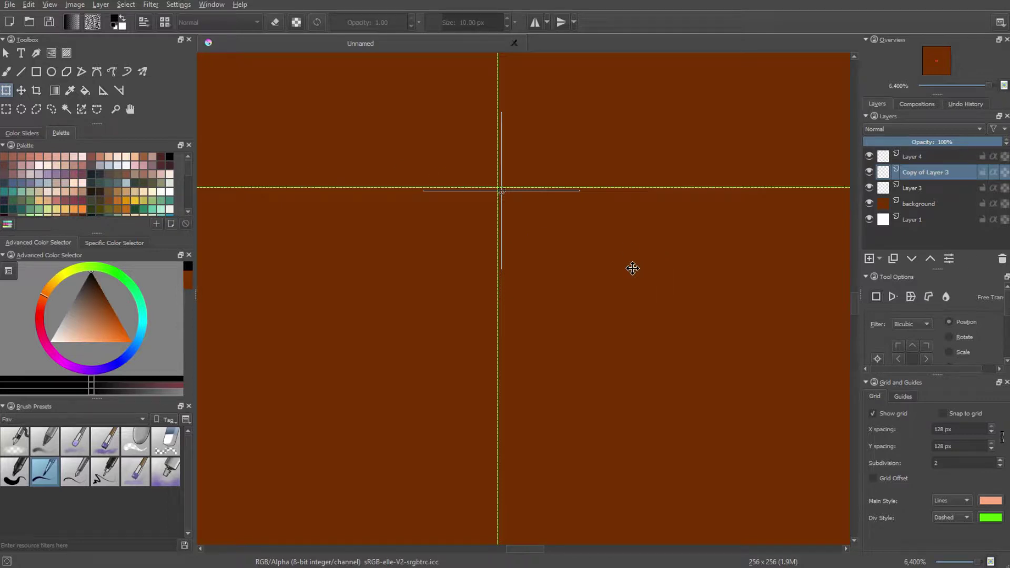
left_click_drag(633, 268, 628, 264)
scroll(628, 264, "down", 8)
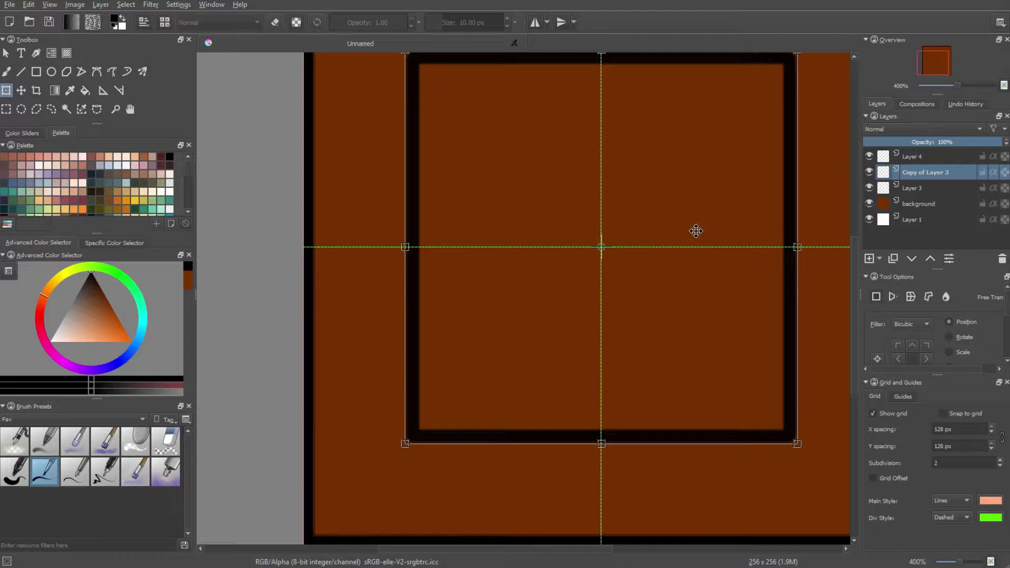
scroll(581, 241, "down", 2)
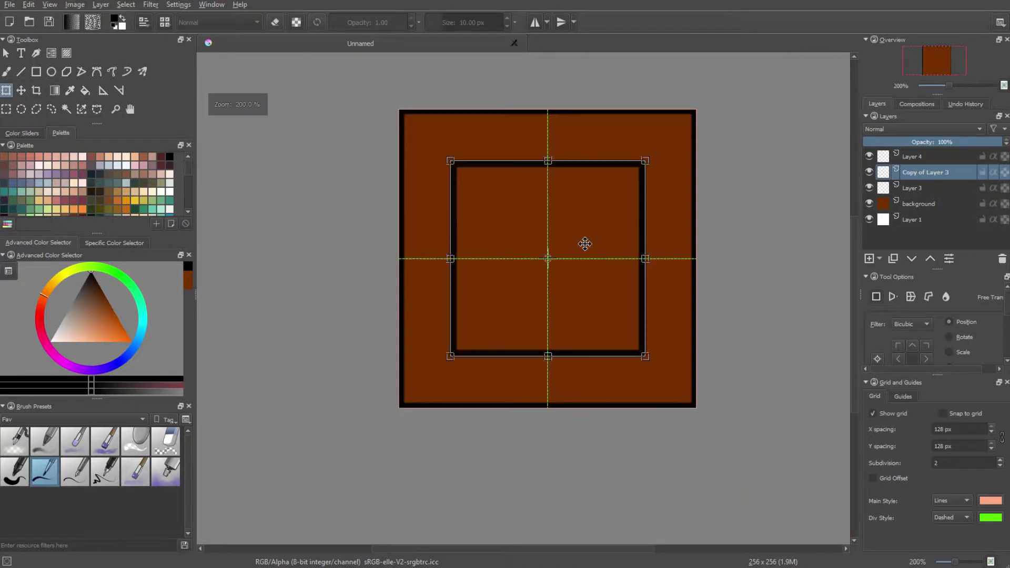
- Commit the inner outline's resize and switch to the freehand brush
scroll(582, 241, "up", 1)
key("b")
left_click_drag(499, 172, 515, 167)
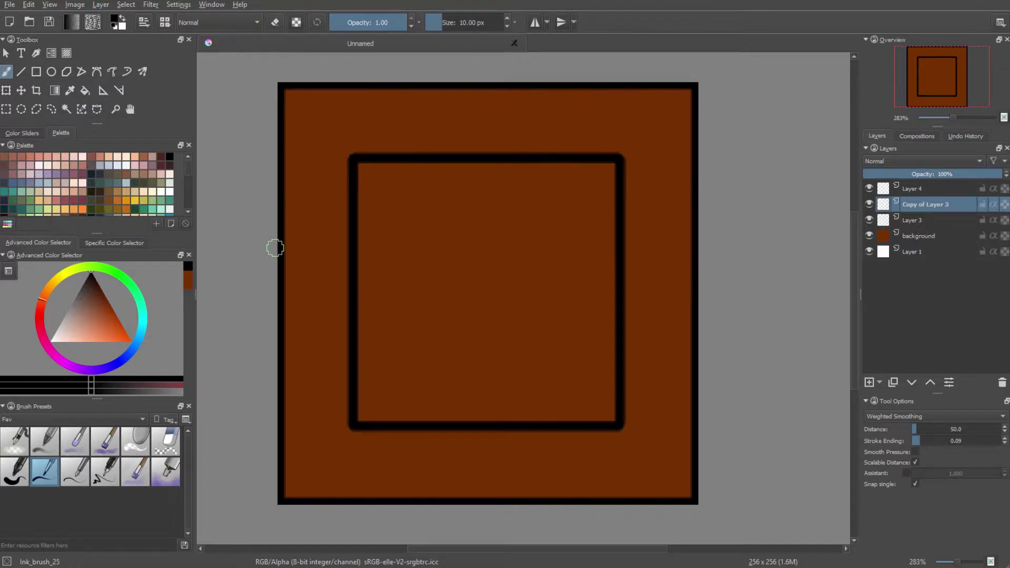
- Select the background layer and set the brush size to 5 px
left_click(934, 231)
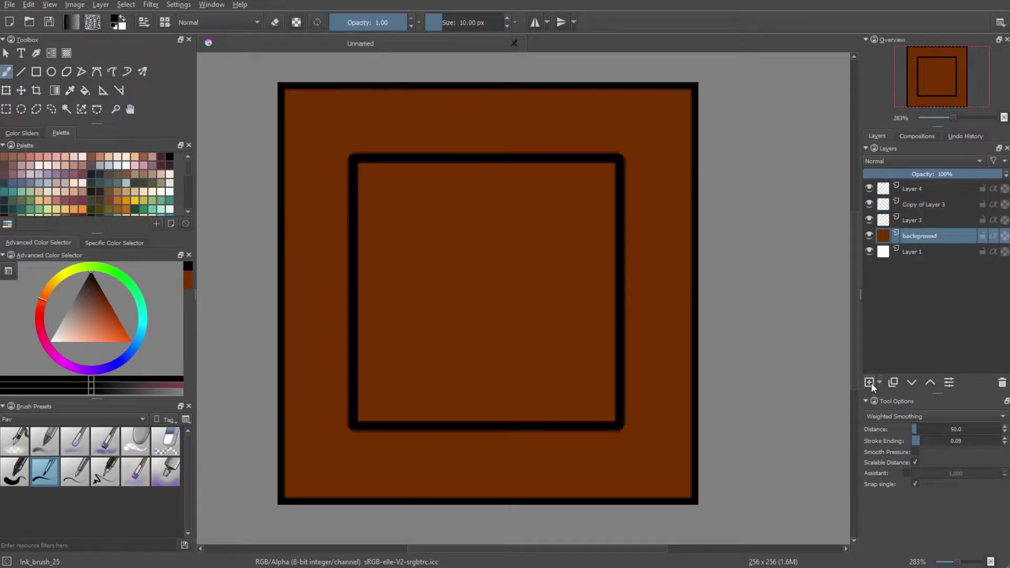
left_click(472, 21)
type("5")
key("Return")
- Add a new layer above the background and name it 'cracks'
left_click(870, 383)
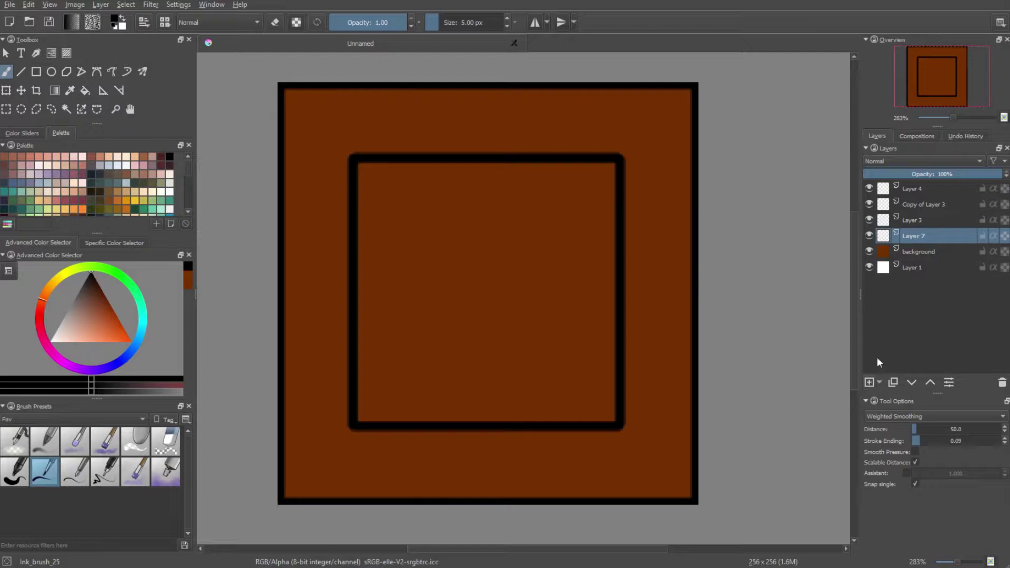
double_click(915, 236)
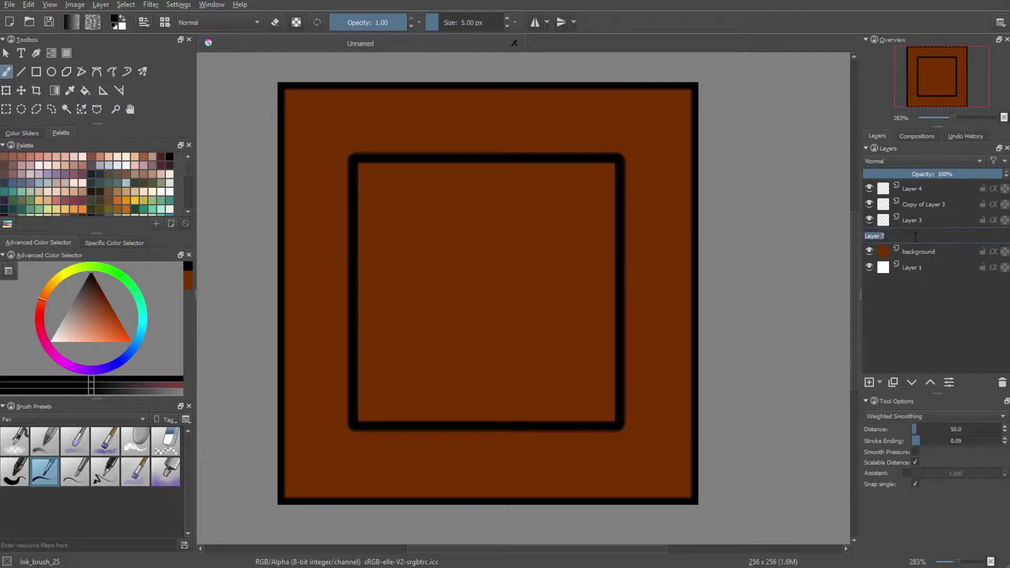
type("cracks")
key("Return")
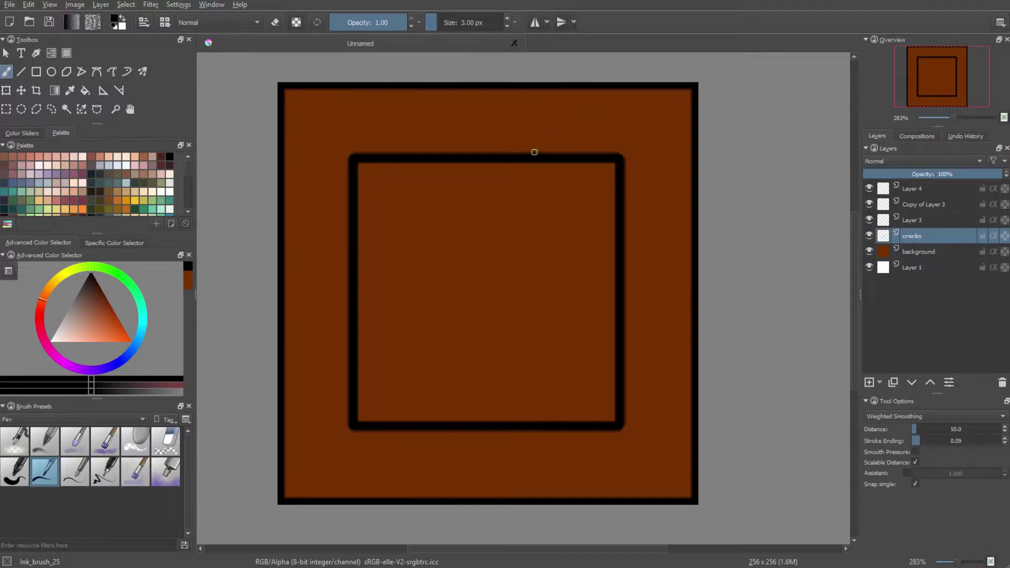
- Draw eight branching black crack lines from the inner square out toward the outer border
left_click_drag(531, 160, 571, 88)
mouse_move(626, 183)
left_mouse_down()
mouse_move(669, 177)
mouse_move(701, 154)
left_mouse_up()
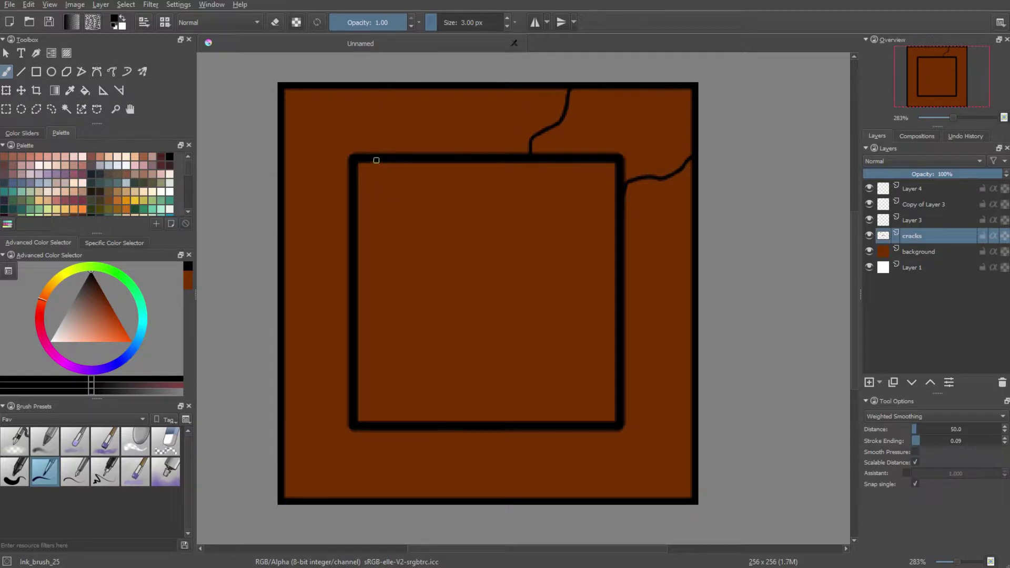
mouse_move(376, 160)
left_mouse_down()
mouse_move(347, 145)
mouse_move(339, 90)
mouse_move(341, 129)
mouse_move(418, 109)
mouse_move(441, 84)
left_mouse_up()
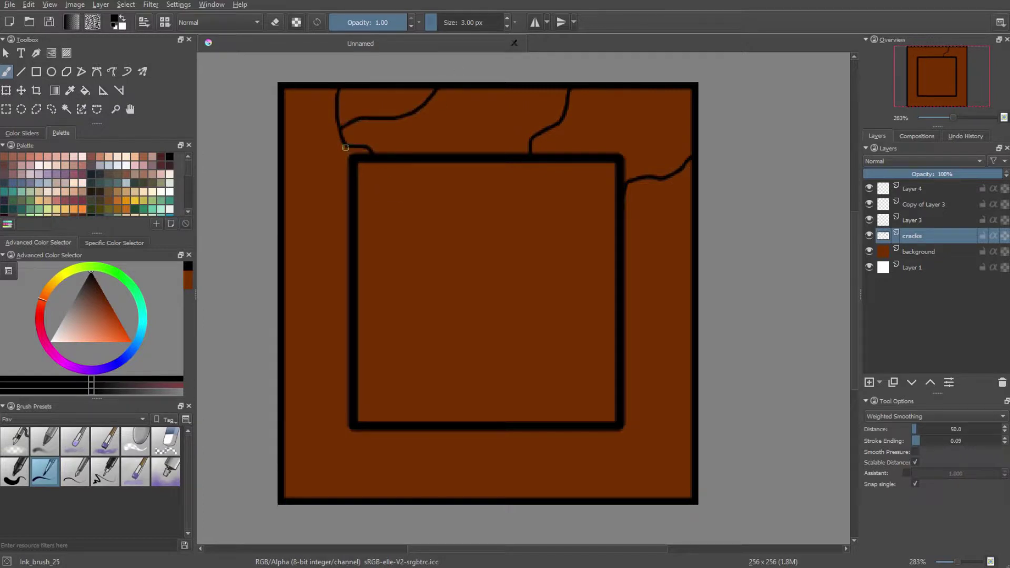
mouse_move(346, 148)
left_mouse_down()
mouse_move(321, 183)
mouse_move(291, 199)
left_mouse_up()
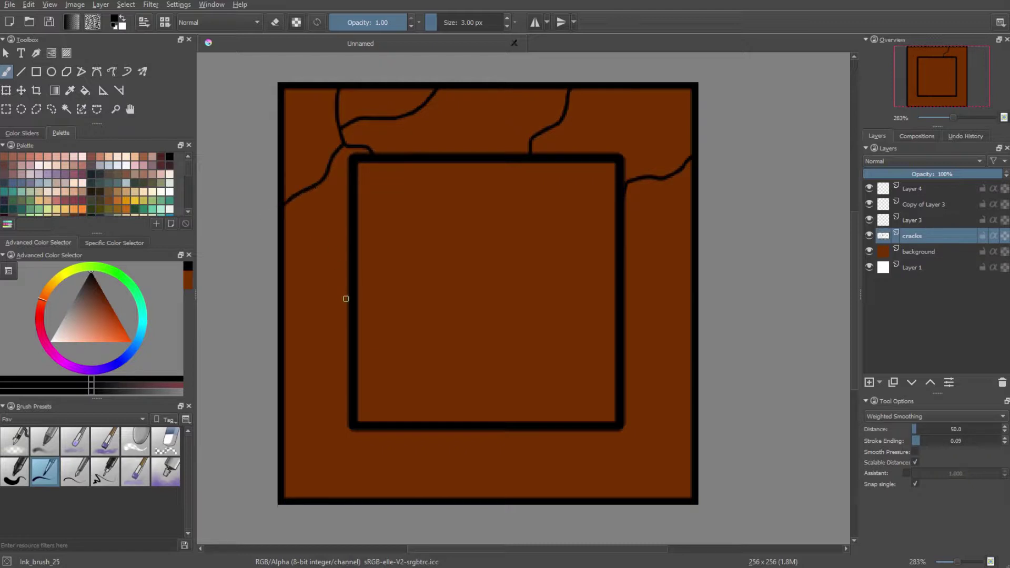
mouse_move(348, 306)
left_mouse_down()
mouse_move(337, 278)
mouse_move(269, 257)
left_mouse_up()
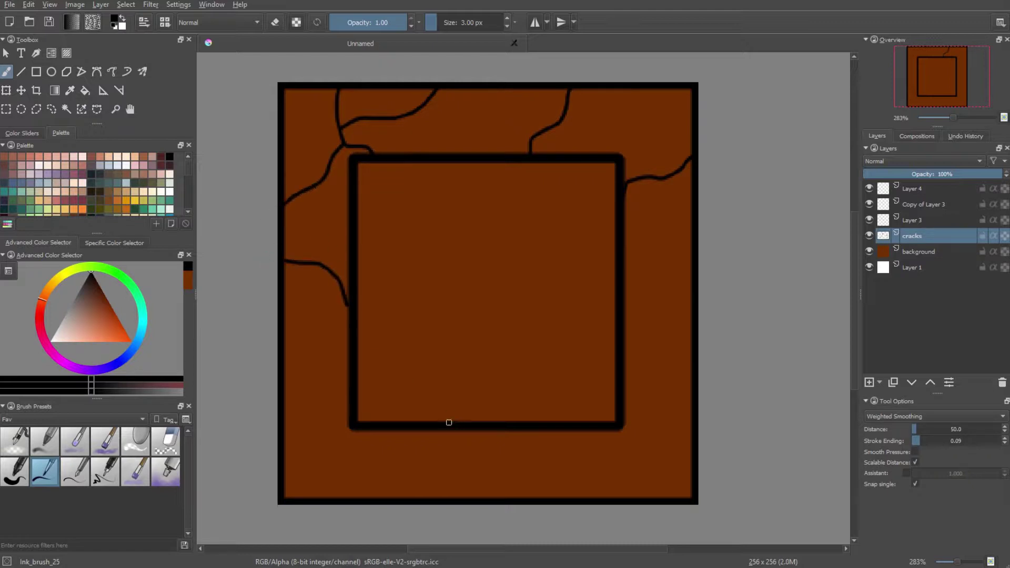
mouse_move(424, 430)
left_mouse_down()
mouse_move(396, 471)
mouse_move(344, 499)
left_mouse_up()
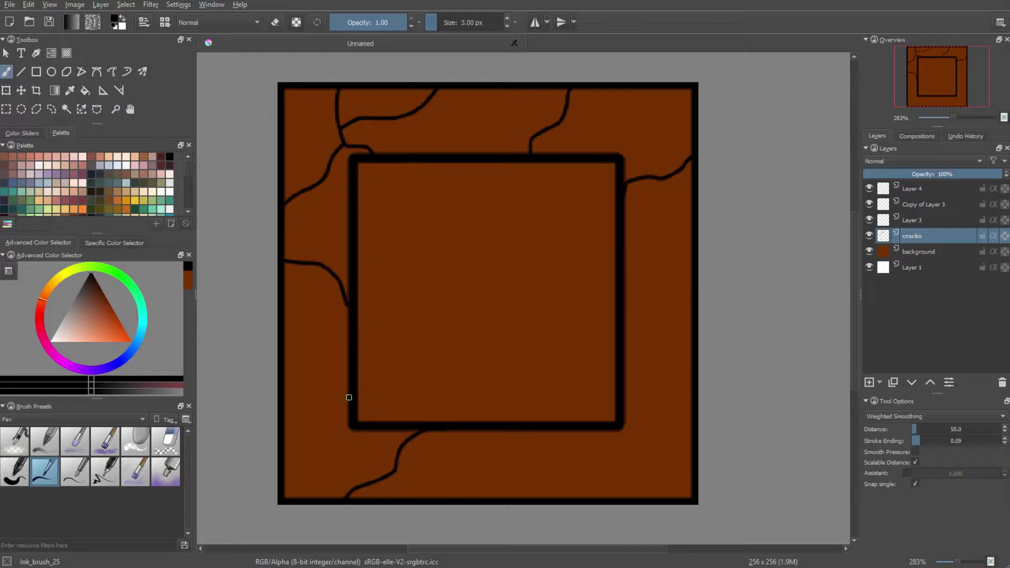
mouse_move(349, 397)
left_mouse_down()
mouse_move(250, 360)
mouse_move(317, 349)
mouse_move(318, 262)
left_mouse_up()
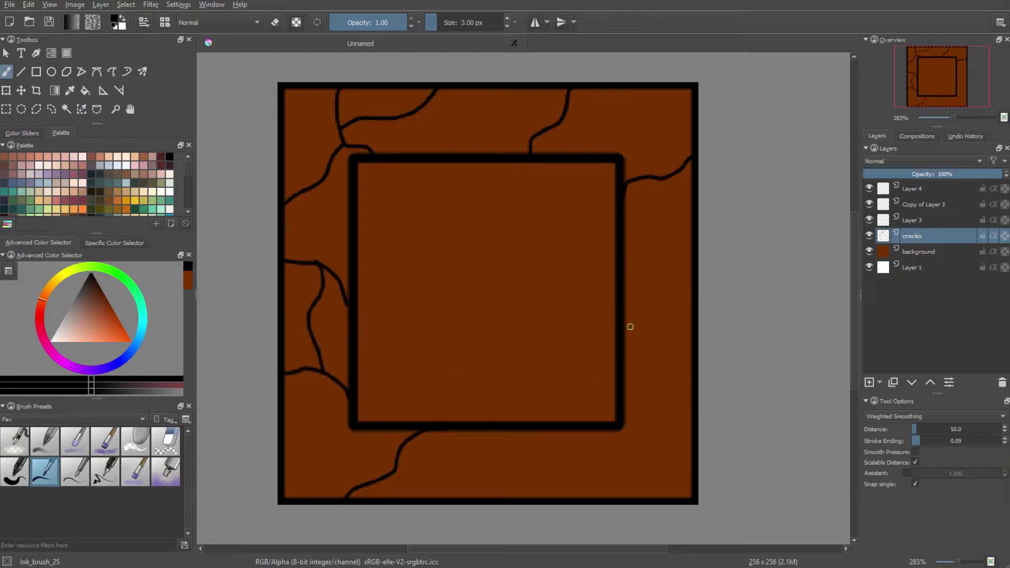
mouse_move(617, 328)
left_mouse_down()
mouse_move(646, 260)
mouse_move(692, 230)
left_mouse_up()
scroll(642, 372, "down", 3)
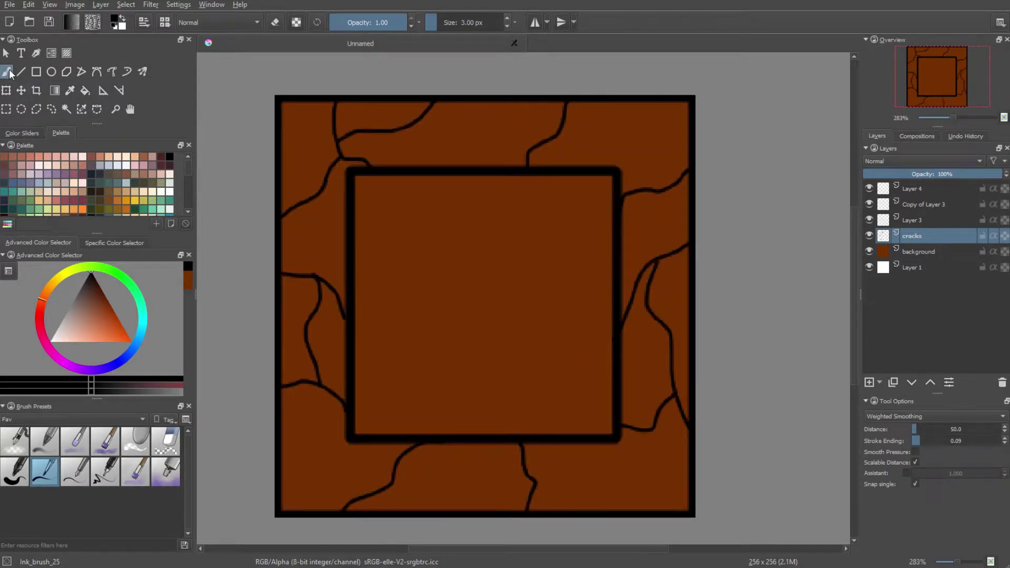
- Try orange-brown straight lines inside the inner square, undoing each one
key("v")
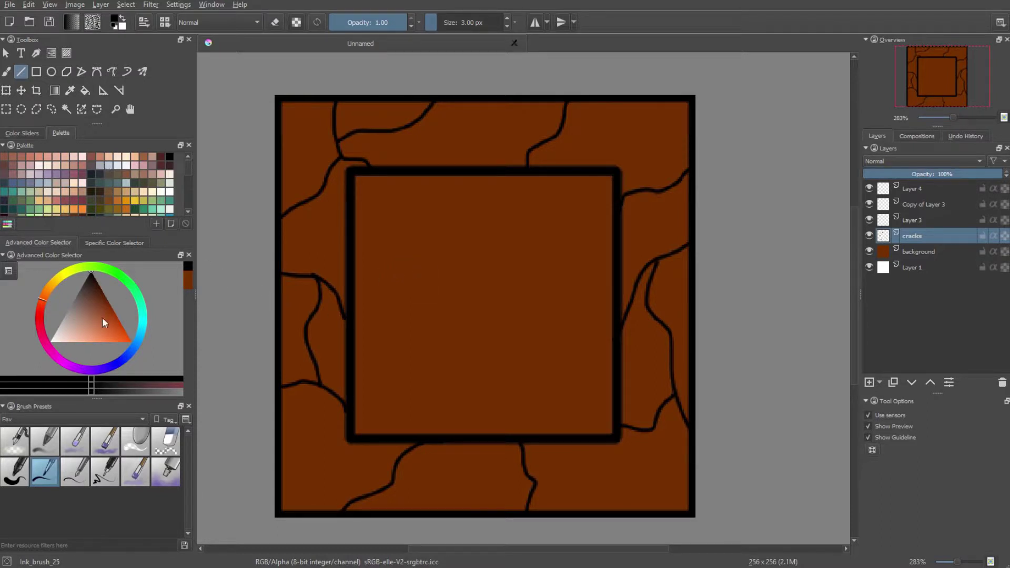
left_click_drag(102, 317, 103, 333)
left_click_drag(436, 231, 428, 348)
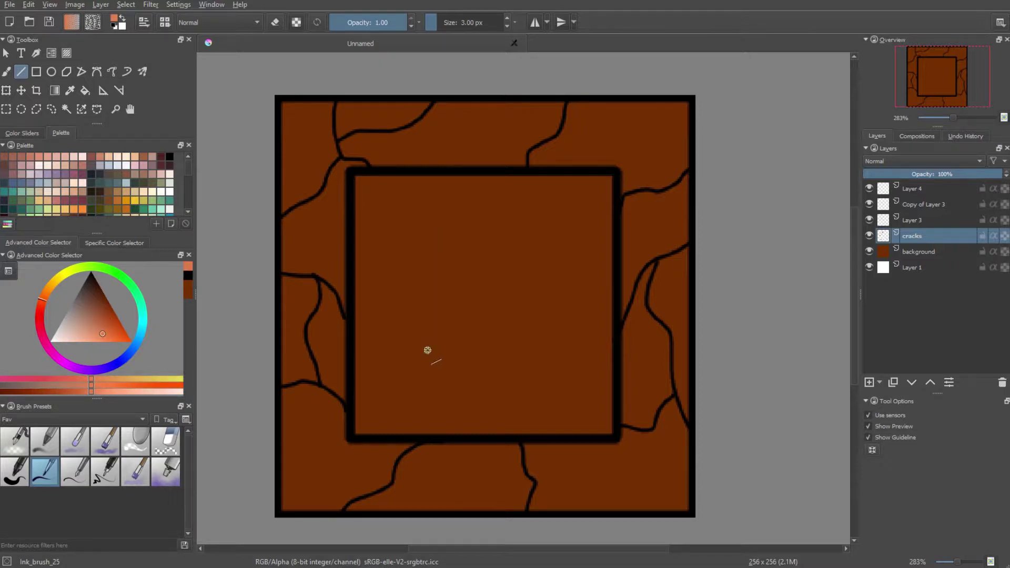
key("ctrl+z")
left_click_drag(93, 326, 99, 323)
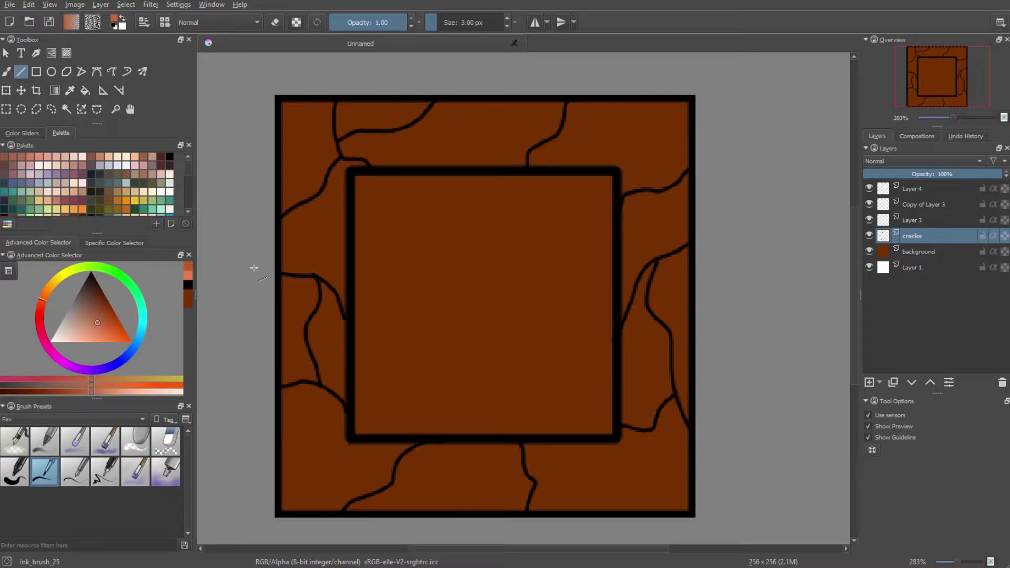
left_click_drag(384, 201, 463, 361)
key("ctrl+z")
- Choose the soft Basic_tip_gaussian brush from the pop-up palette
right_click(447, 216)
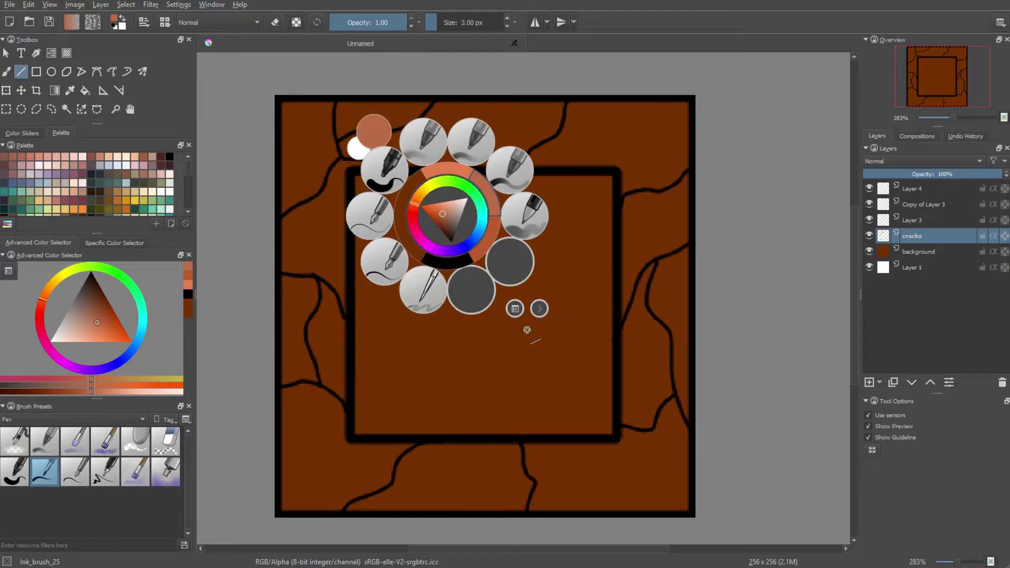
left_click(514, 310)
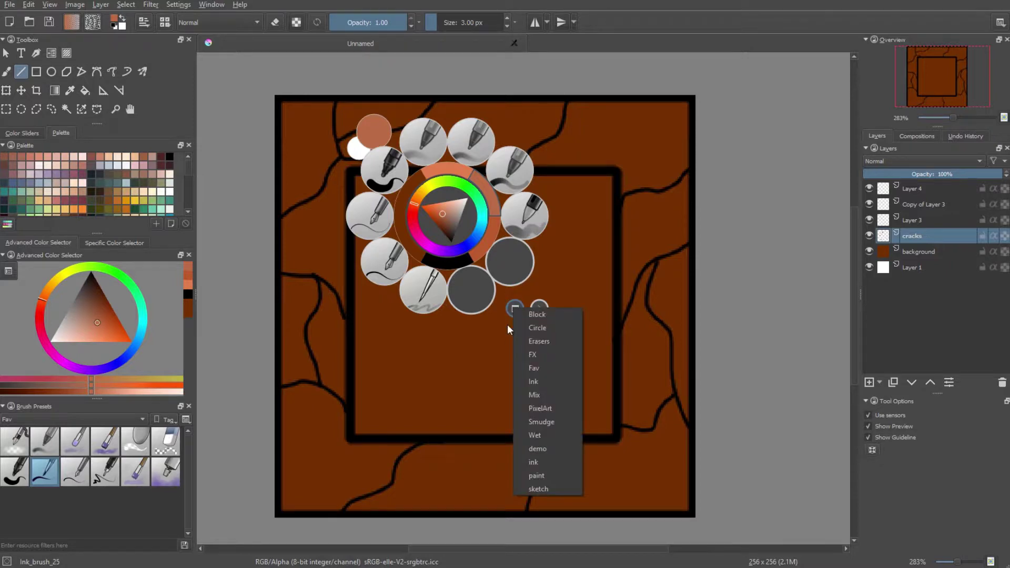
left_click(542, 328)
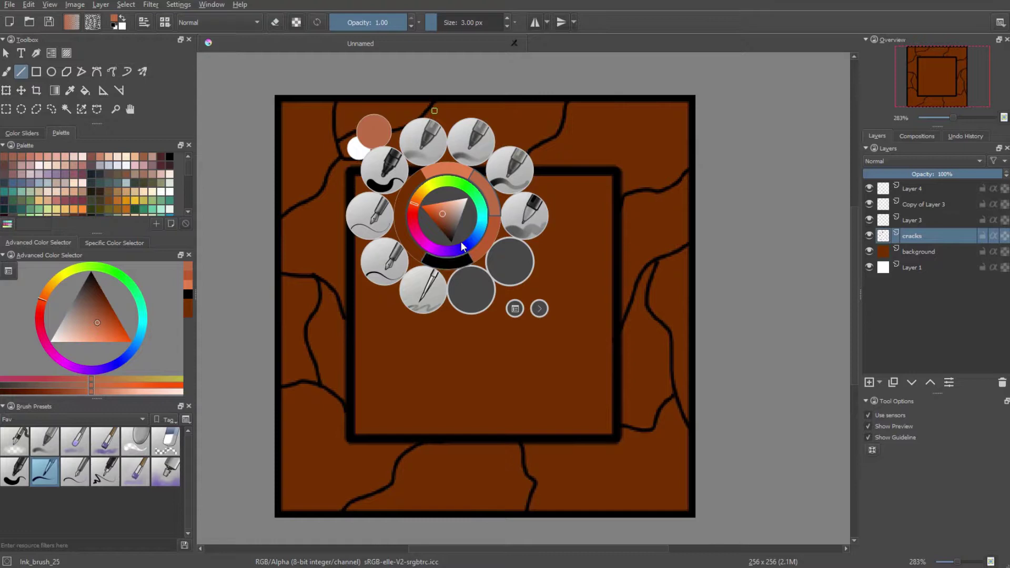
left_click(471, 136)
- Test several soft strokes inside the inner square and undo them all
left_click_drag(370, 187, 531, 323)
key("ctrl+z")
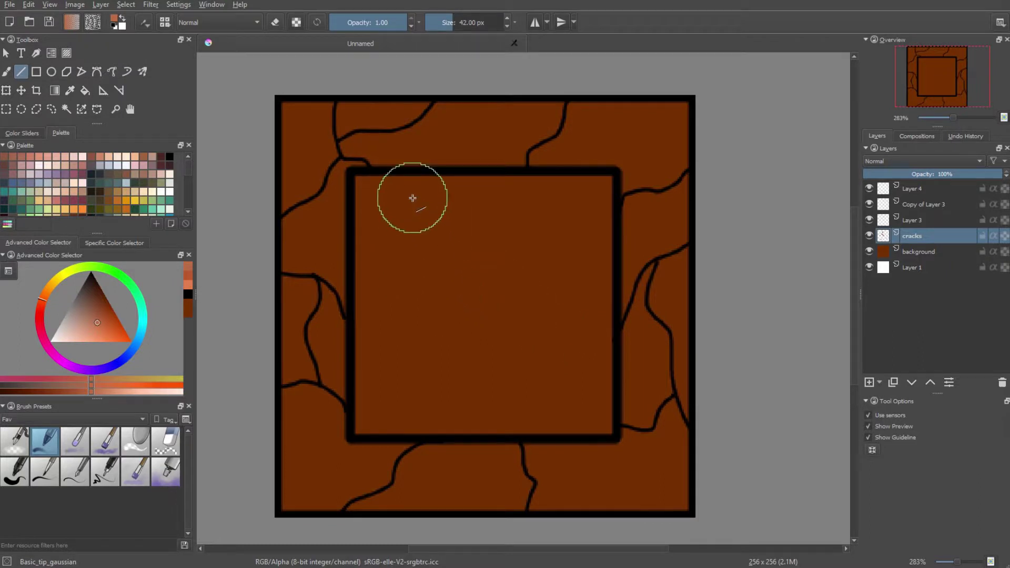
left_click_drag(413, 198, 403, 384)
key("ctrl+z")
left_click_drag(405, 205, 400, 484)
key("ctrl+z")
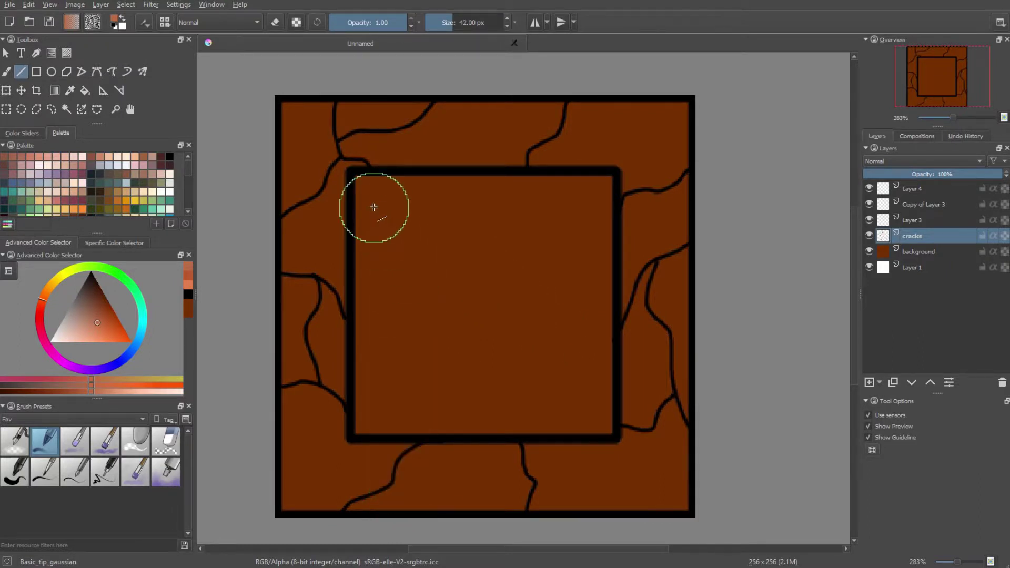
left_click_drag(374, 207, 365, 469)
key("ctrl+z")
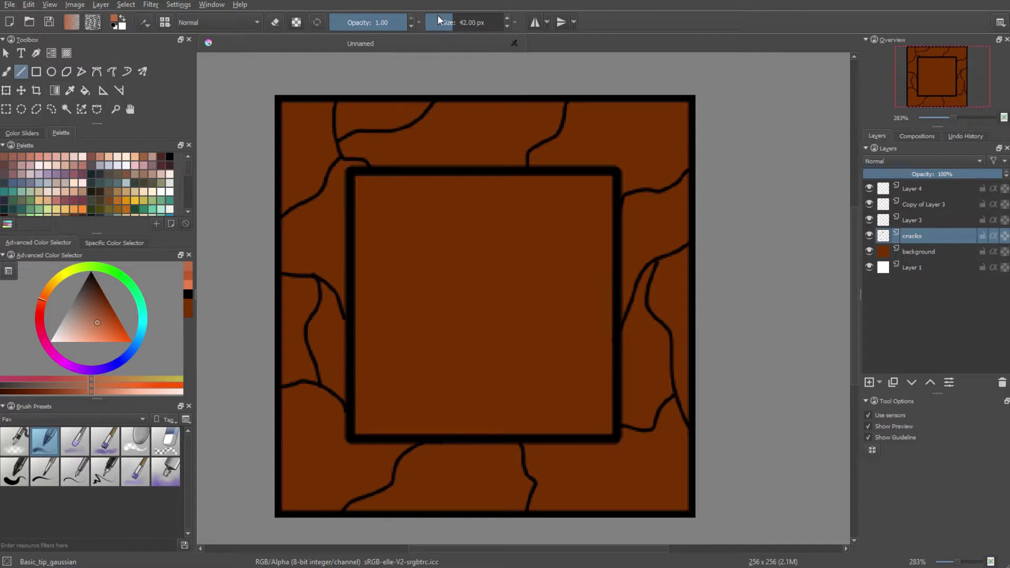
- Try a soft straight stroke down the inner square's left edge, then undo it
scroll(434, 22, "down", 5)
mouse_move(355, 176)
left_mouse_down()
mouse_move(361, 347)
mouse_move(383, 426)
left_mouse_up()
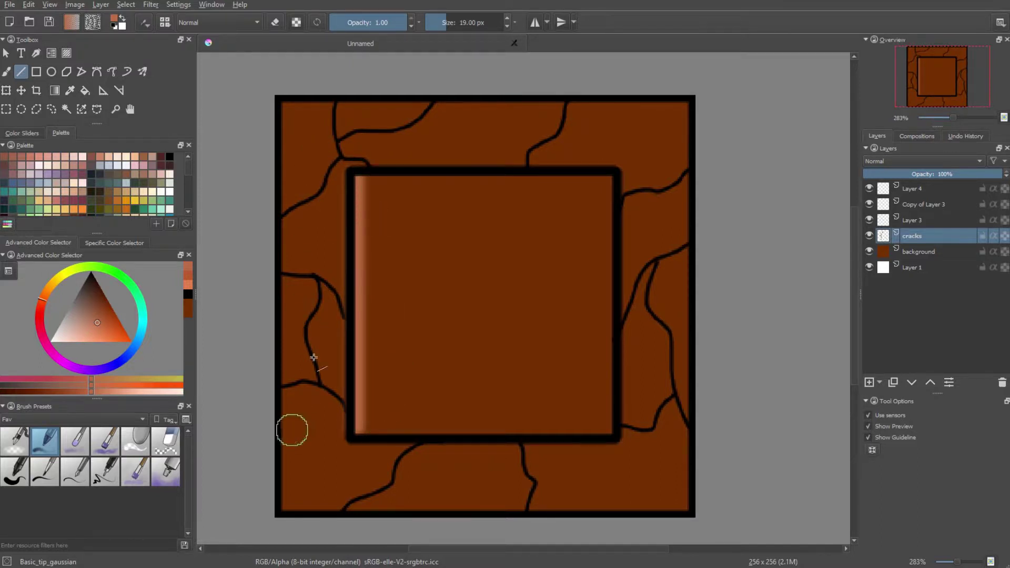
key("ctrl+z")
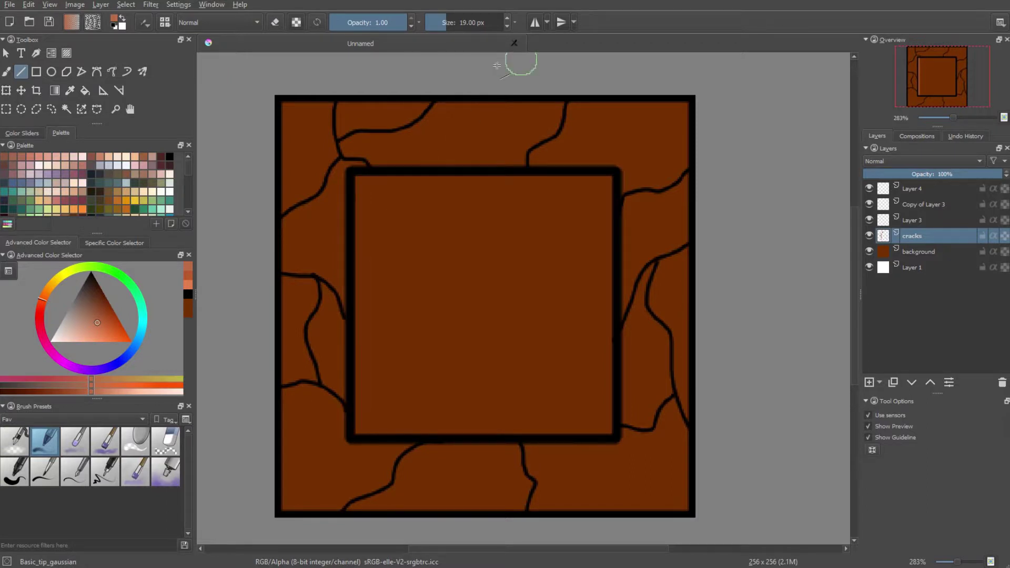
scroll(469, 23, "up", 1)
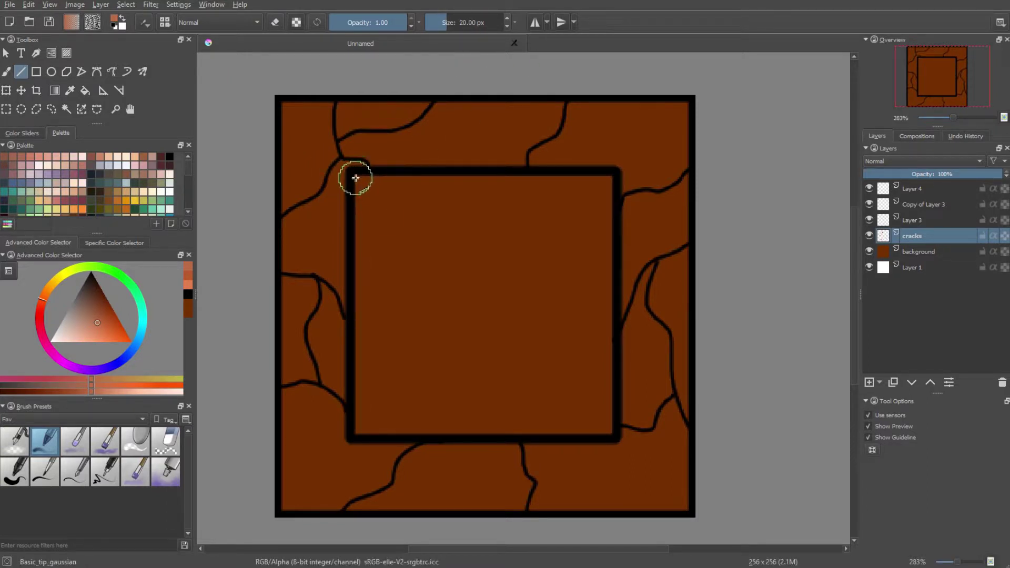
- On a new layer above cracks, draw a soft rectangle just inside the inner square's border
left_click(868, 382)
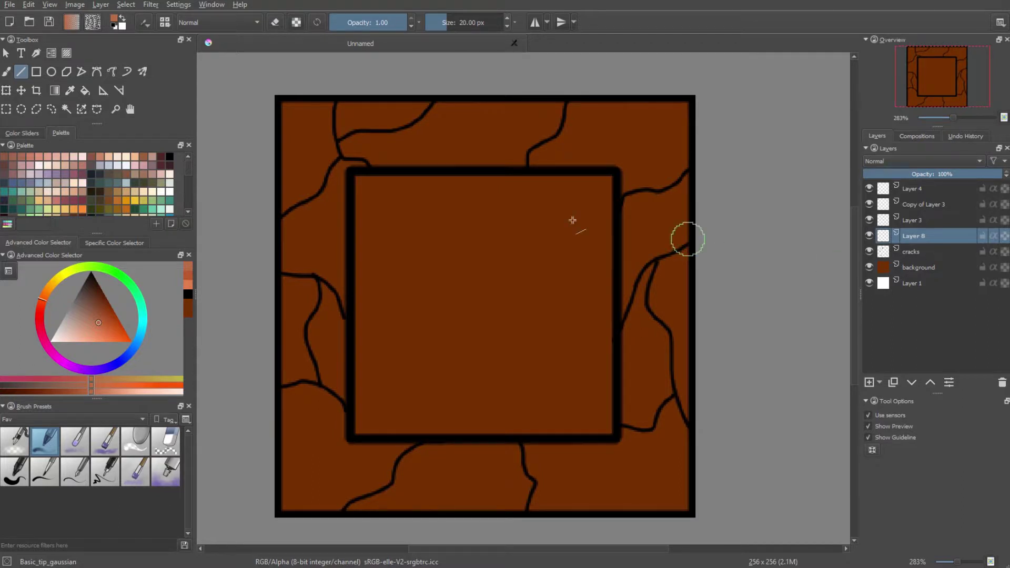
key("r")
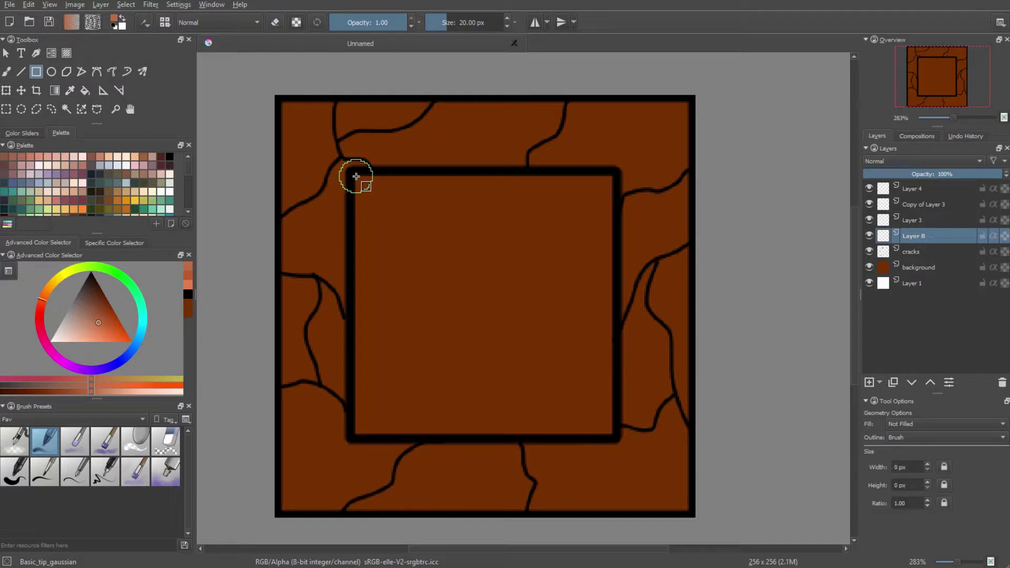
mouse_move(356, 175)
left_mouse_down()
mouse_move(568, 319)
mouse_move(690, 435)
left_mouse_up()
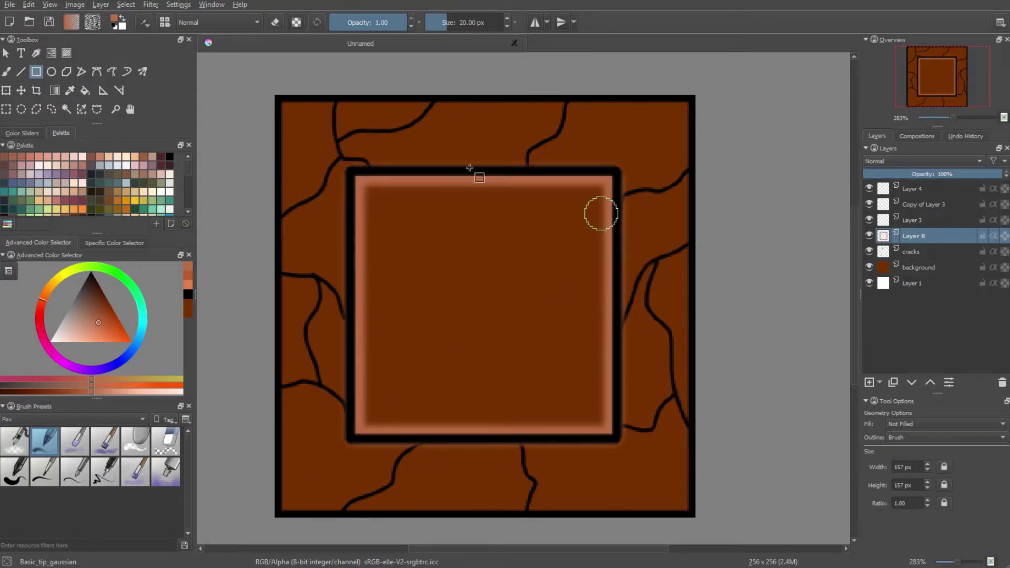
- Pick the Eraser_circle brush from the eraser-filtered pop-up palette, trial-erase the right-edge glow, and undo it
left_click(7, 72)
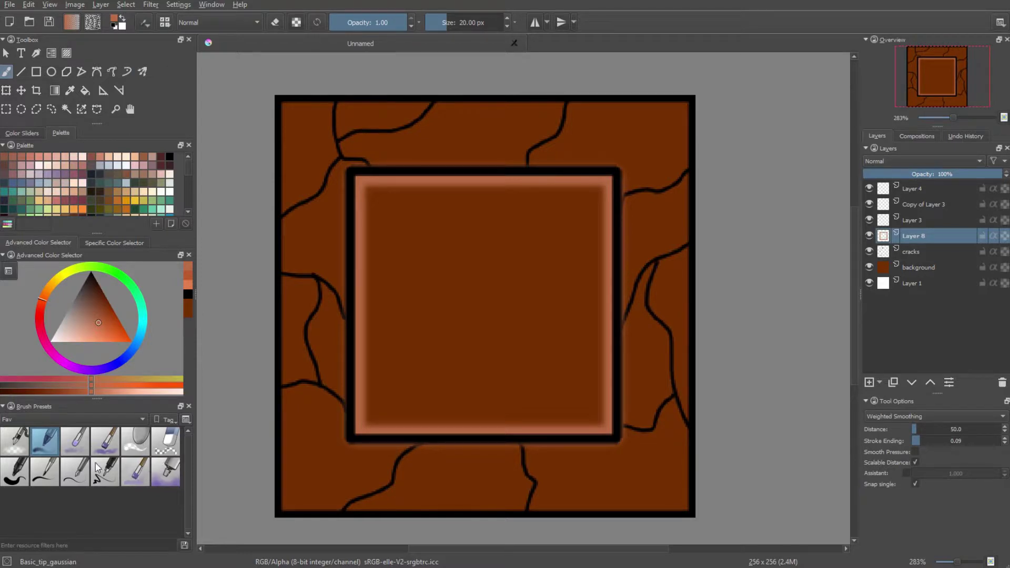
left_click(142, 441)
right_click(336, 313)
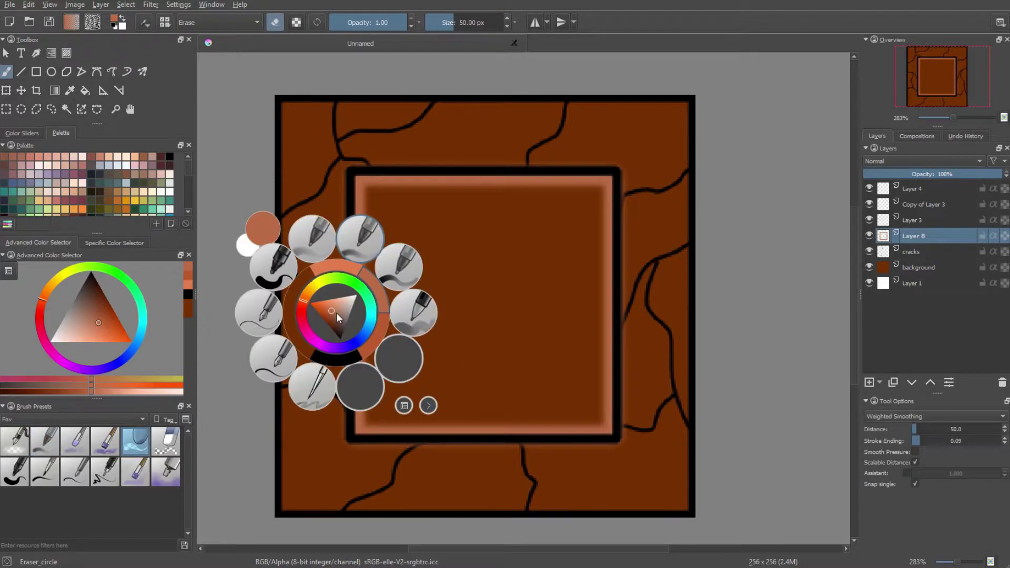
left_click(404, 405)
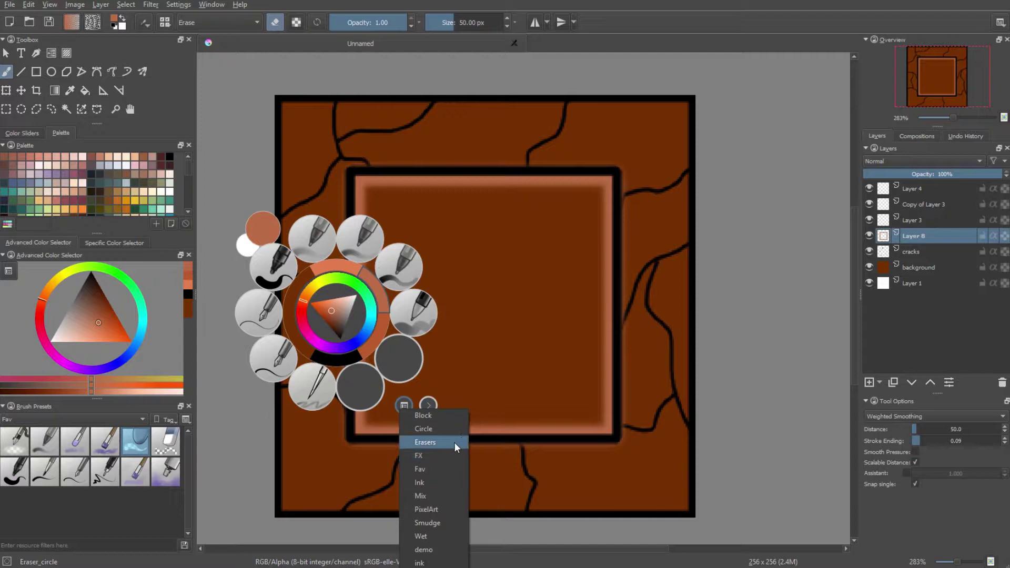
left_click(454, 442)
left_click(655, 156)
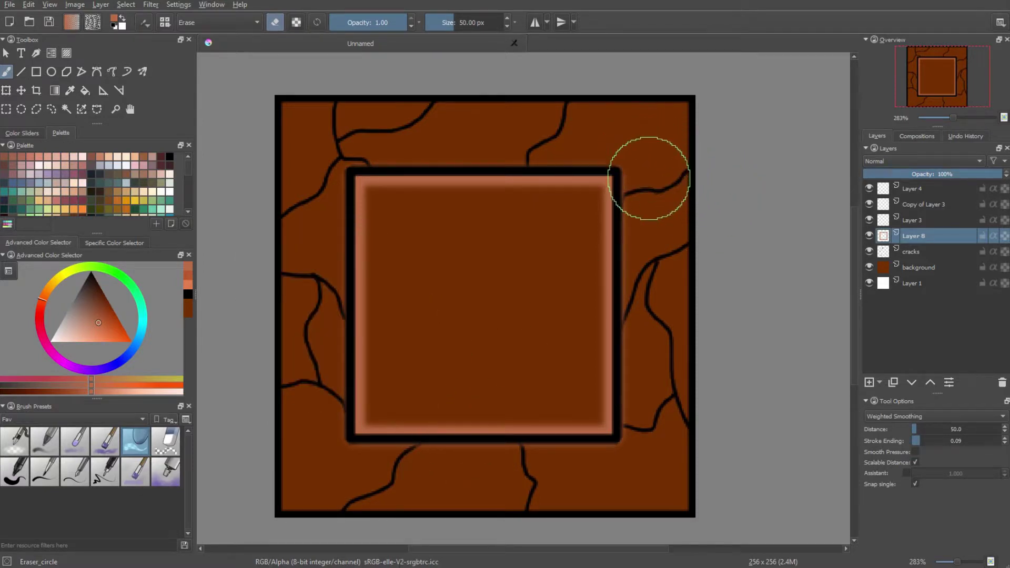
left_click_drag(648, 238, 602, 421)
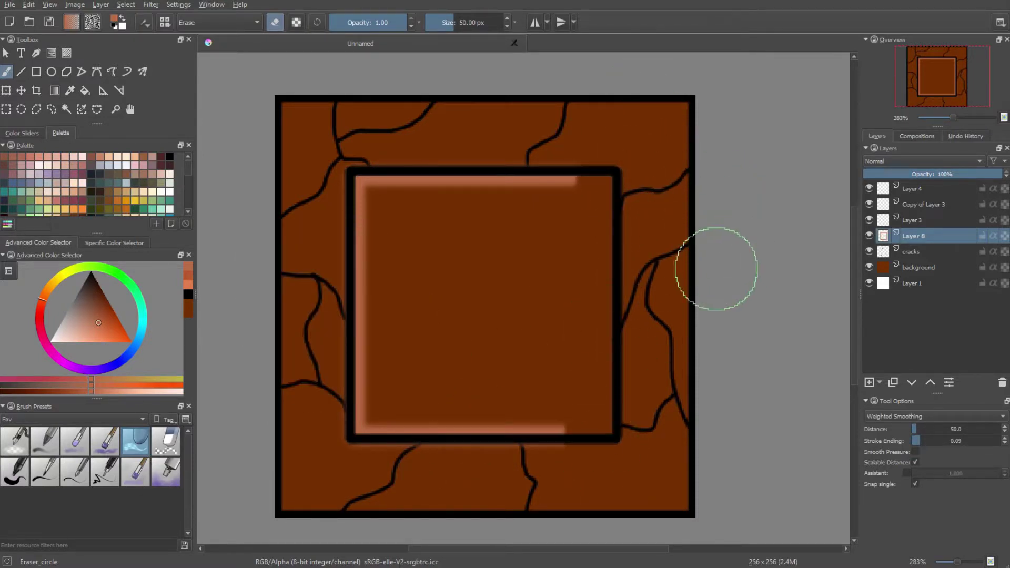
key("ctrl+z")
- Select the Eraser_hard brush, switch to the Line tool, and choose a darker brown colour
left_click(166, 441)
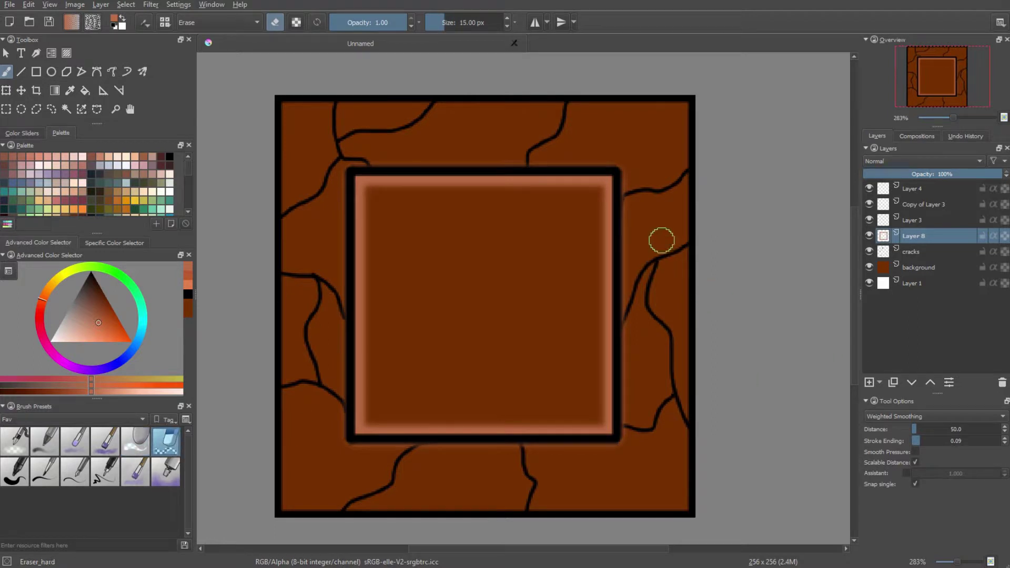
key("v")
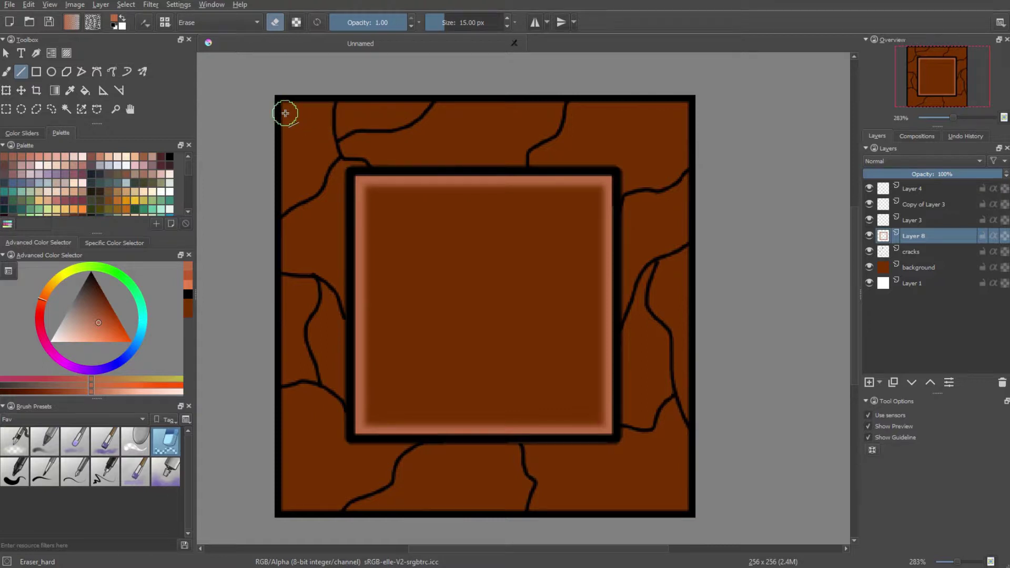
left_click_drag(103, 309, 96, 290)
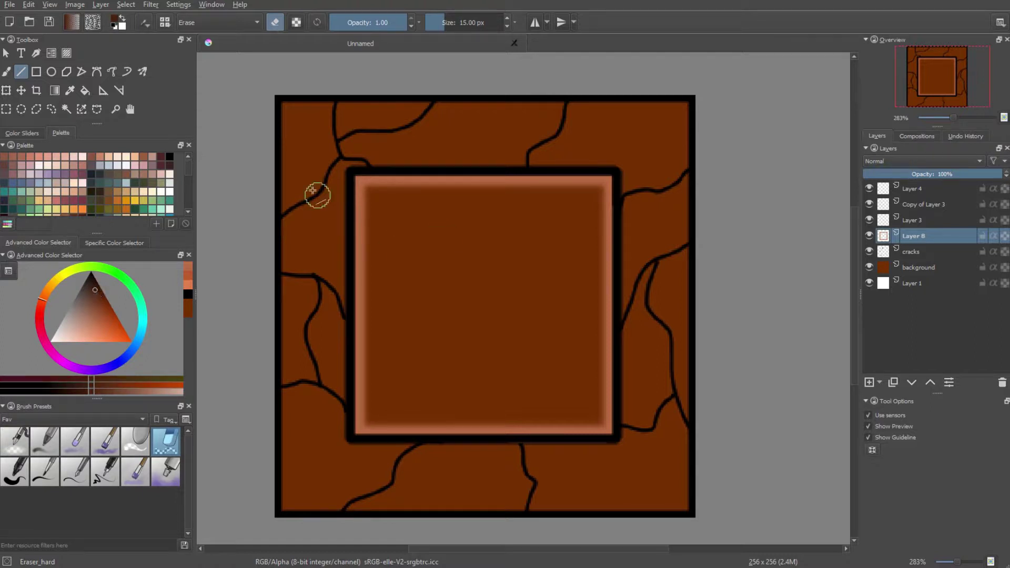
left_click_drag(444, 252, 411, 219)
- Return to the soft gaussian brush and undo a test stroke near the left edge
key("/")
left_click_drag(292, 131, 293, 514)
key("ctrl+z")
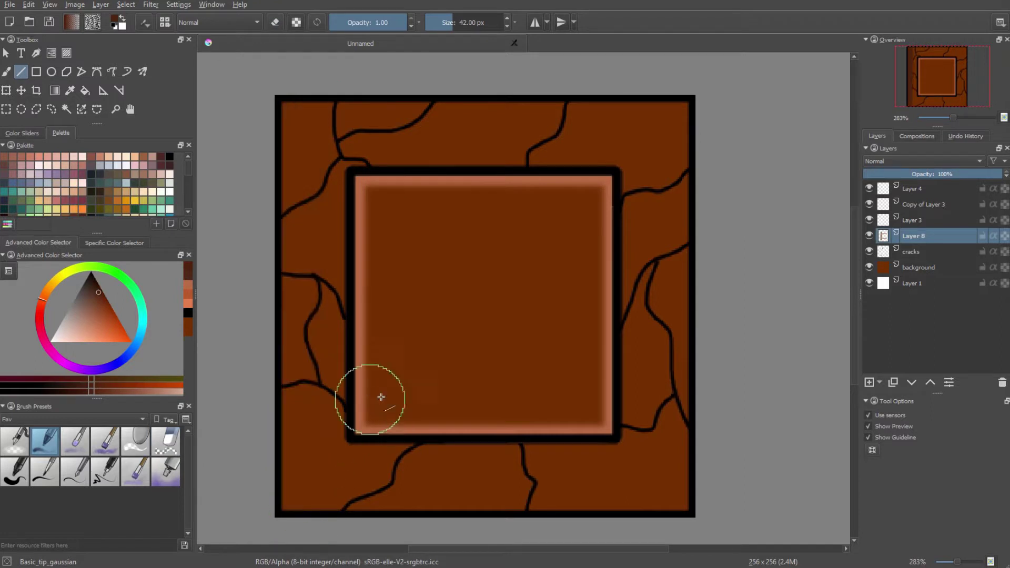
- On a new layer, paint a soft dark rectangle around the tile edges at 65% opacity
key("Insert")
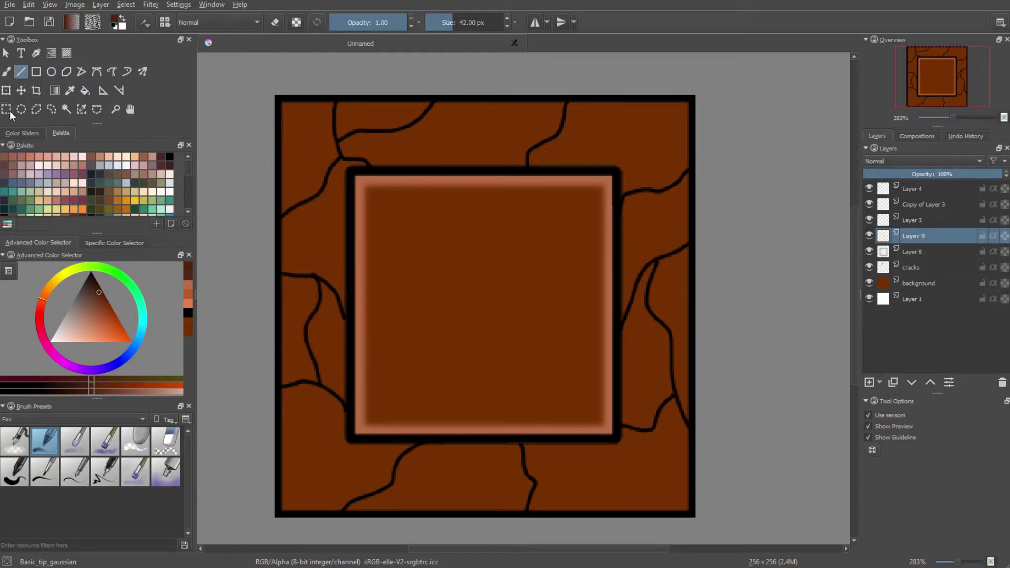
left_click(36, 71)
left_click_drag(288, 138, 727, 510)
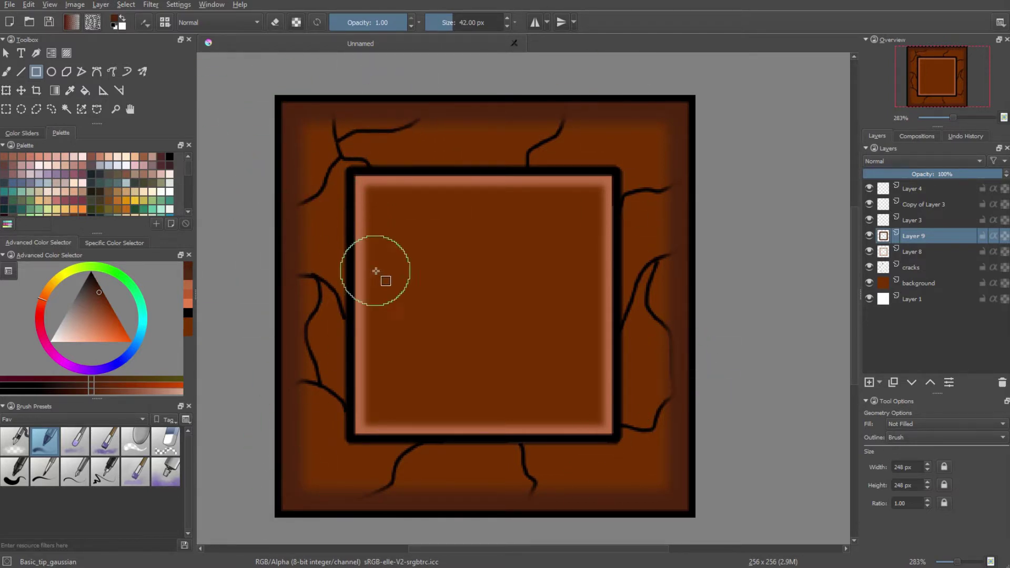
left_click_drag(985, 176, 975, 176)
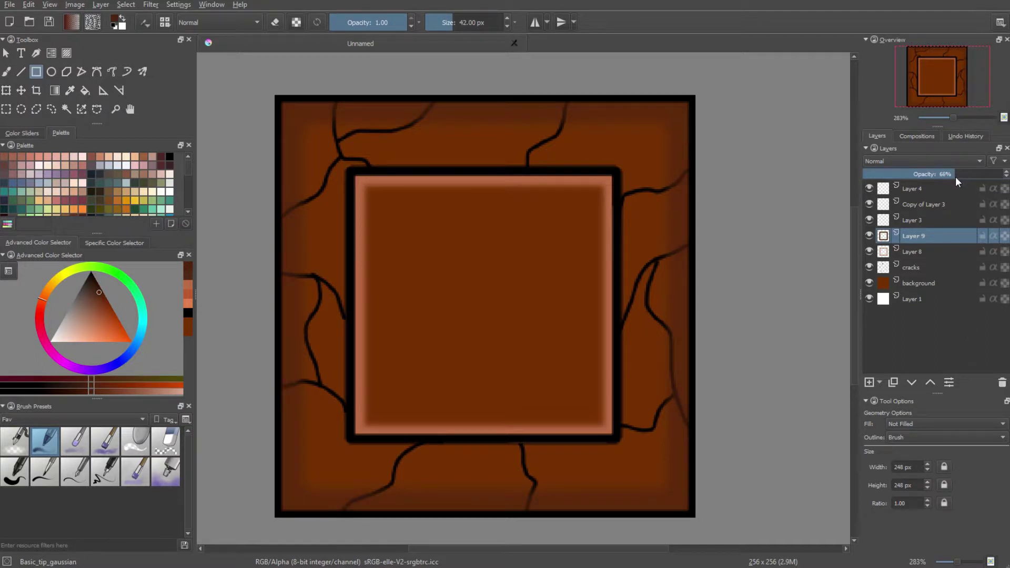
left_click_drag(955, 176, 954, 177)
- Draw dark straight lines down the inner square's left and right borders, redoing the left one
left_click(20, 71)
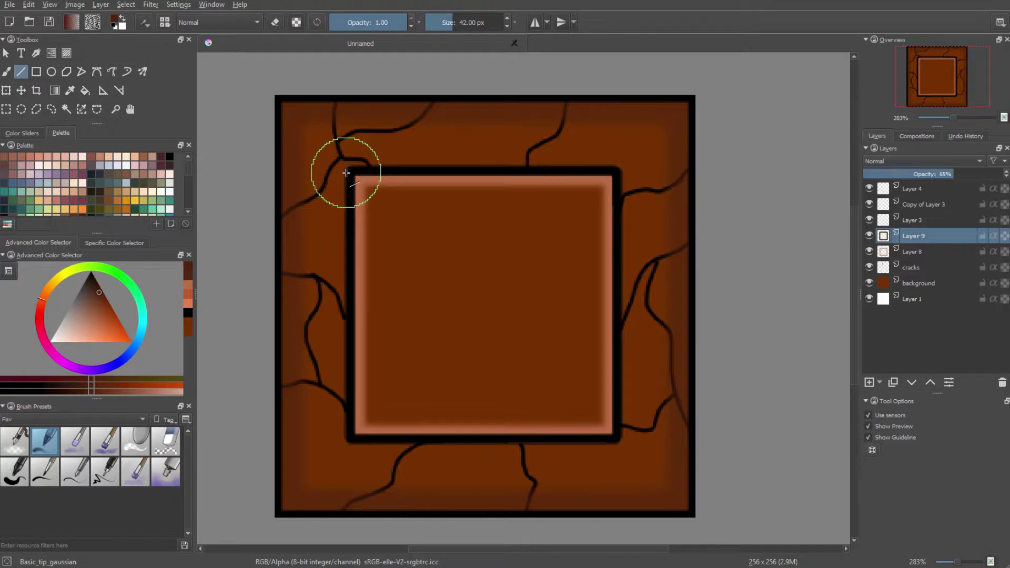
mouse_move(347, 172)
left_mouse_down()
mouse_move(345, 309)
mouse_move(372, 408)
mouse_move(364, 438)
left_mouse_up()
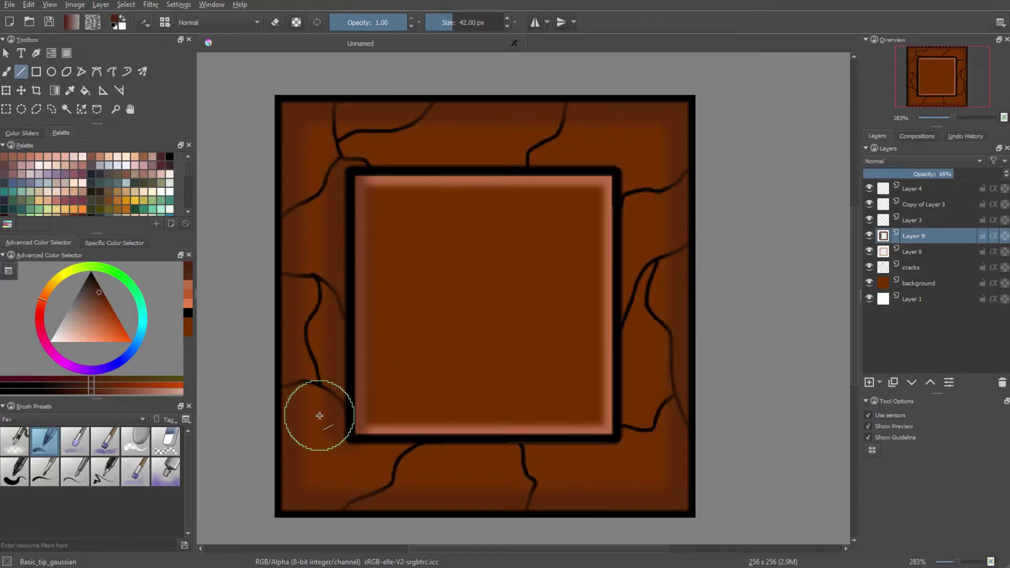
key("ctrl+z")
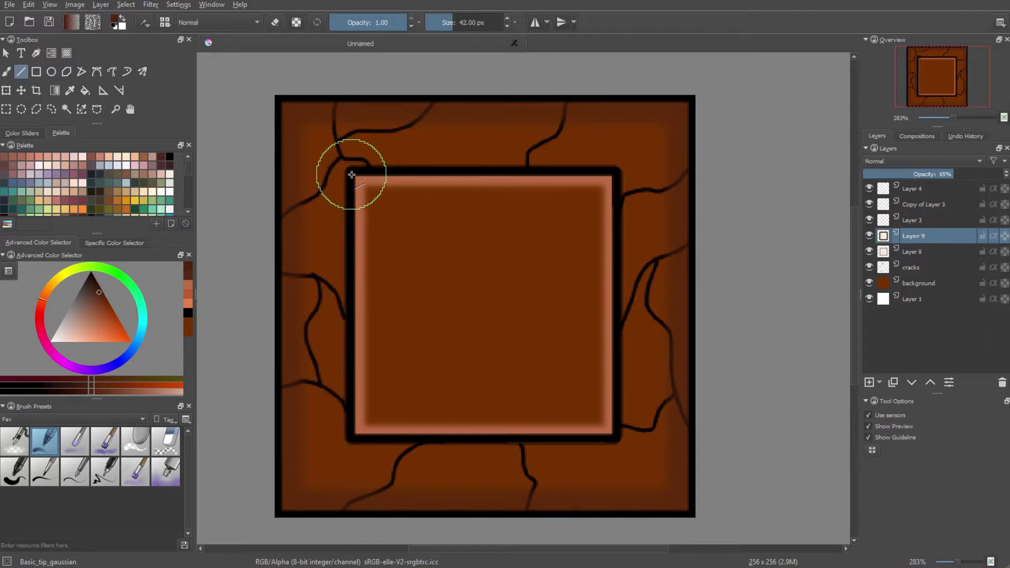
left_click_drag(355, 174, 371, 426)
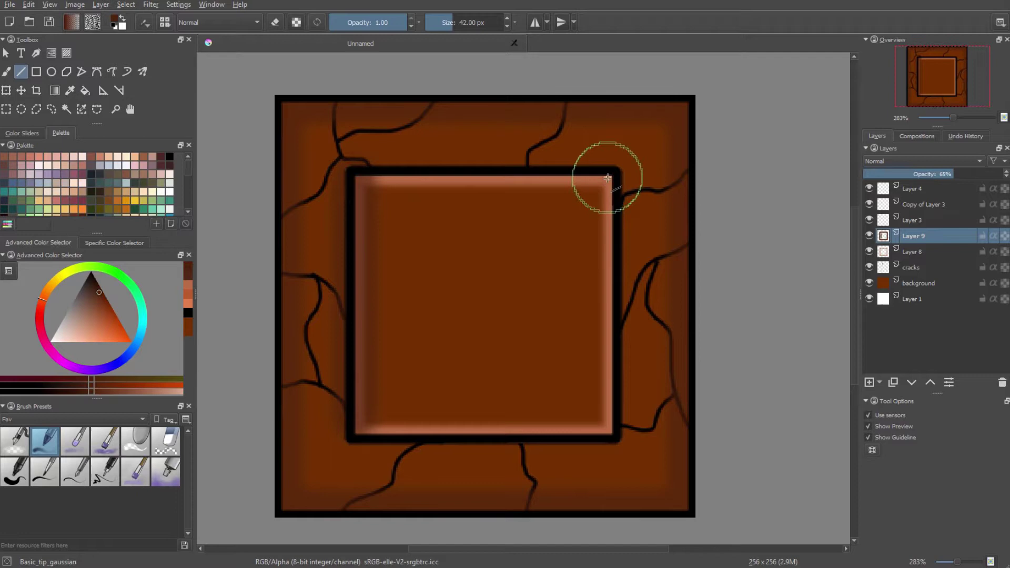
left_click_drag(611, 178, 643, 435)
key("b")
- Switch to the eraser and lighten the inner square's top, left and right borders
key("e")
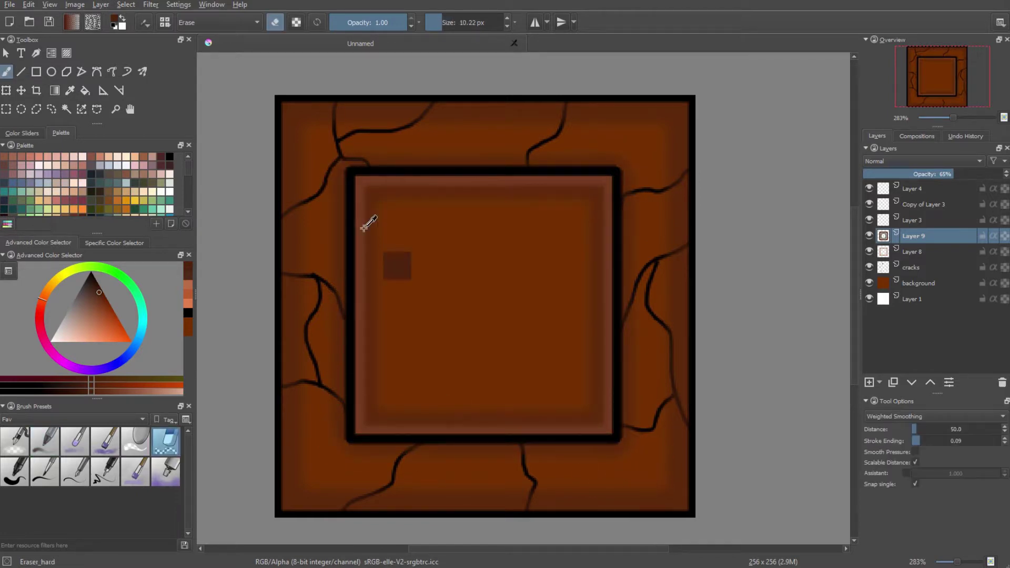
right_click(549, 332)
mouse_move(363, 226)
left_mouse_down()
mouse_move(361, 176)
mouse_move(609, 199)
mouse_move(598, 361)
left_mouse_up()
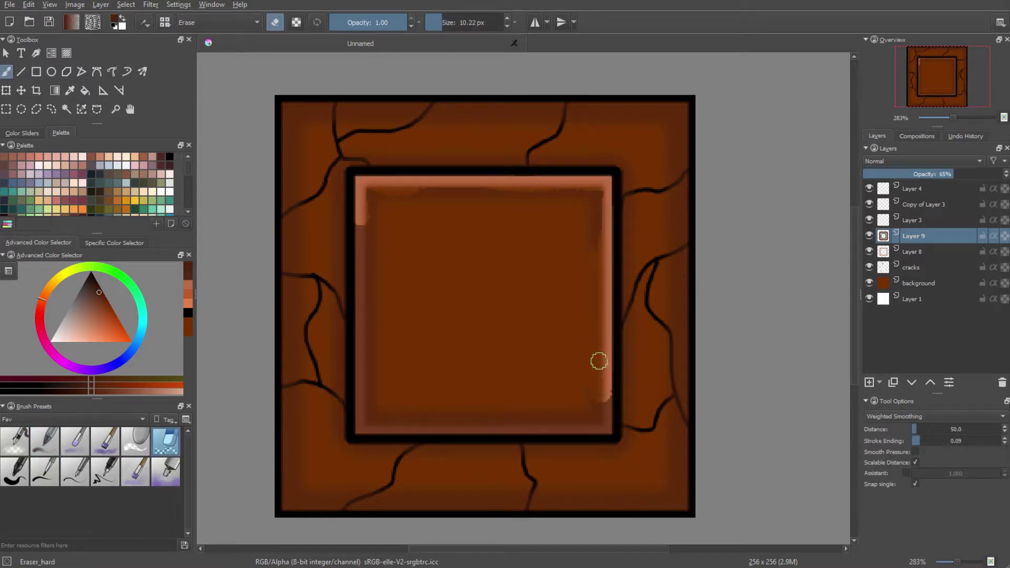
mouse_move(367, 191)
left_mouse_down()
mouse_move(372, 395)
mouse_move(600, 418)
mouse_move(570, 210)
mouse_move(408, 193)
left_mouse_up()
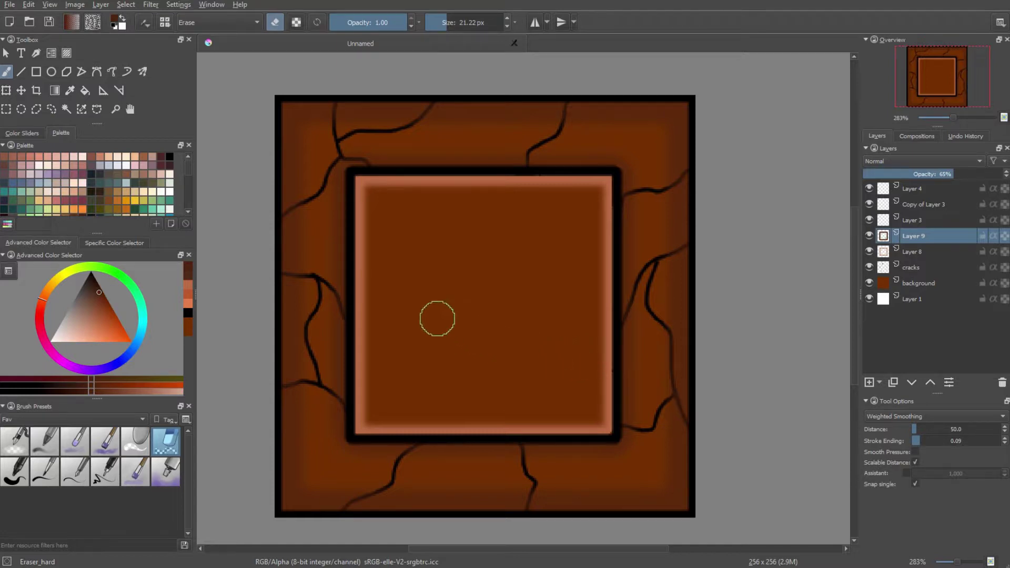
- Select the background layer, preview the tile in wrap-around mode, turn it off, and delete Layer 4
left_click(3, 91)
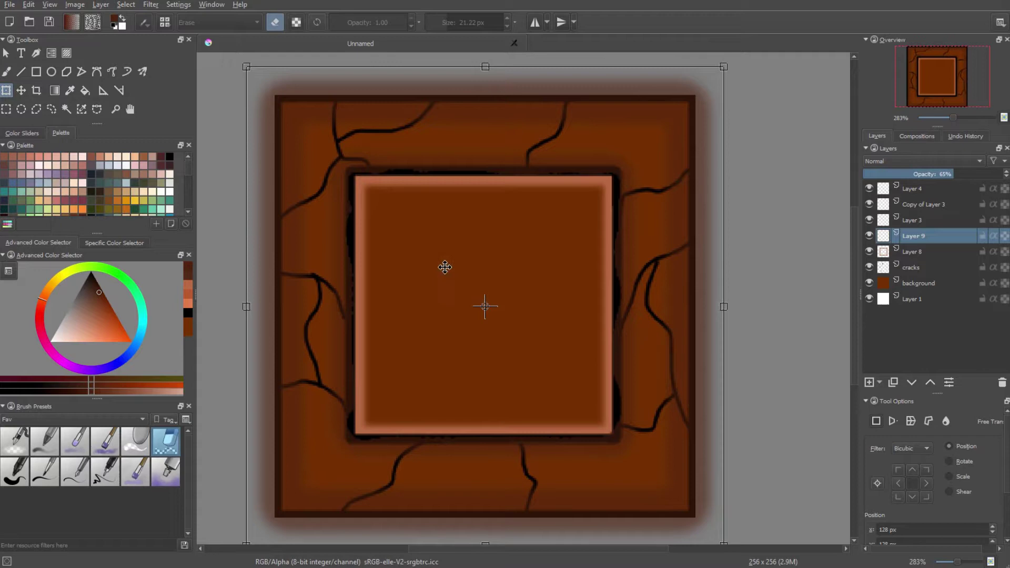
left_click(924, 287)
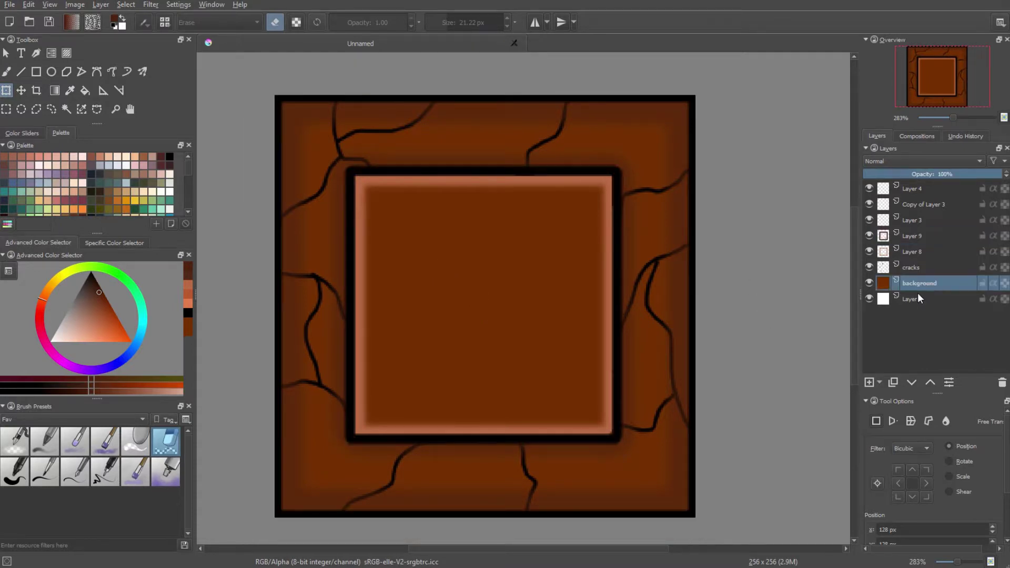
left_click(25, 91)
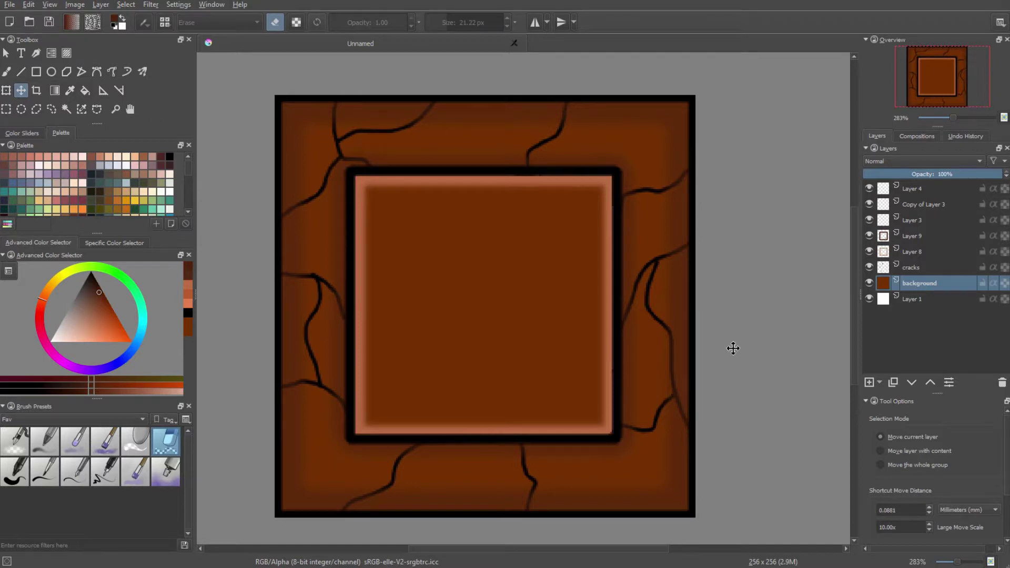
scroll(557, 419, "down", 2)
key("w")
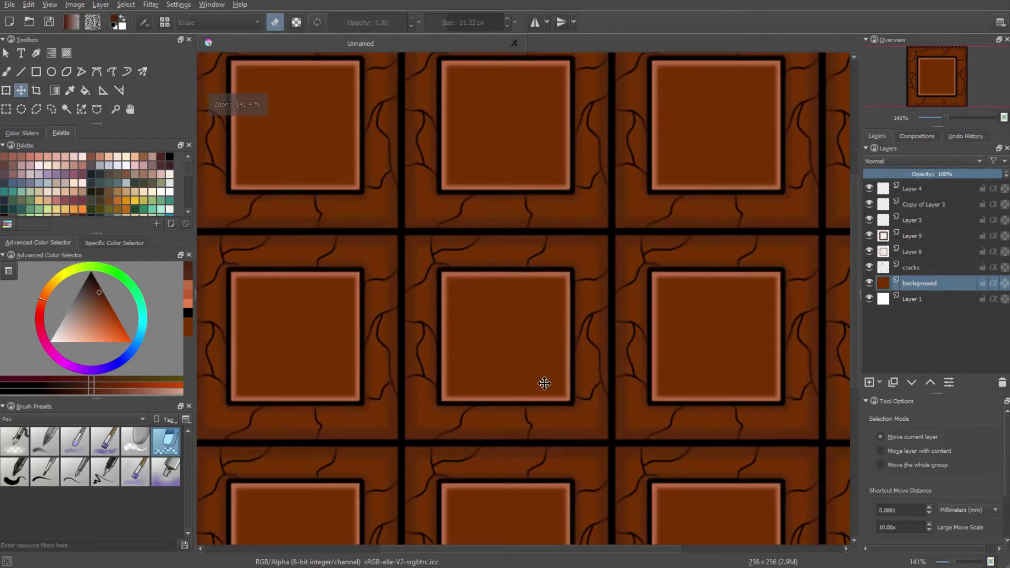
scroll(545, 382, "down", 2)
scroll(593, 337, "up", 2)
scroll(593, 337, "down", 1)
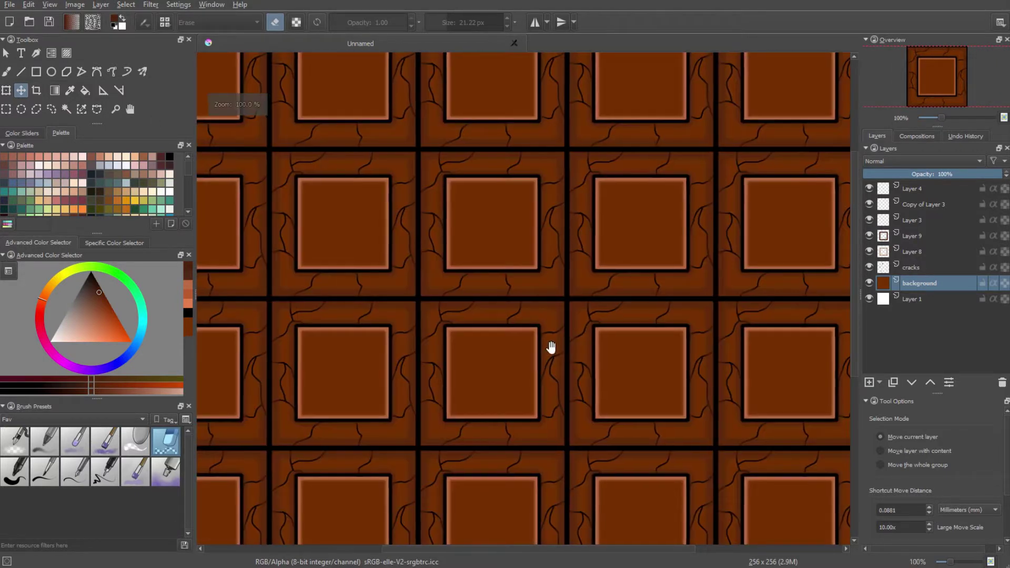
key("w")
scroll(547, 343, "up", 2)
key("ctrl+z")
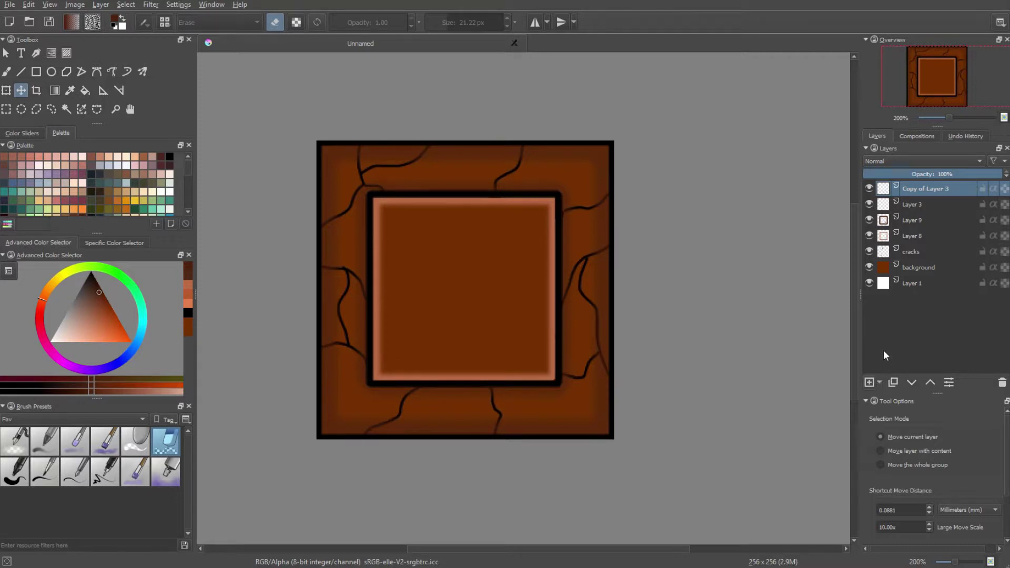
- Add a group layer and move the six layers from Copy of Layer 3 to background into it
left_click(879, 382)
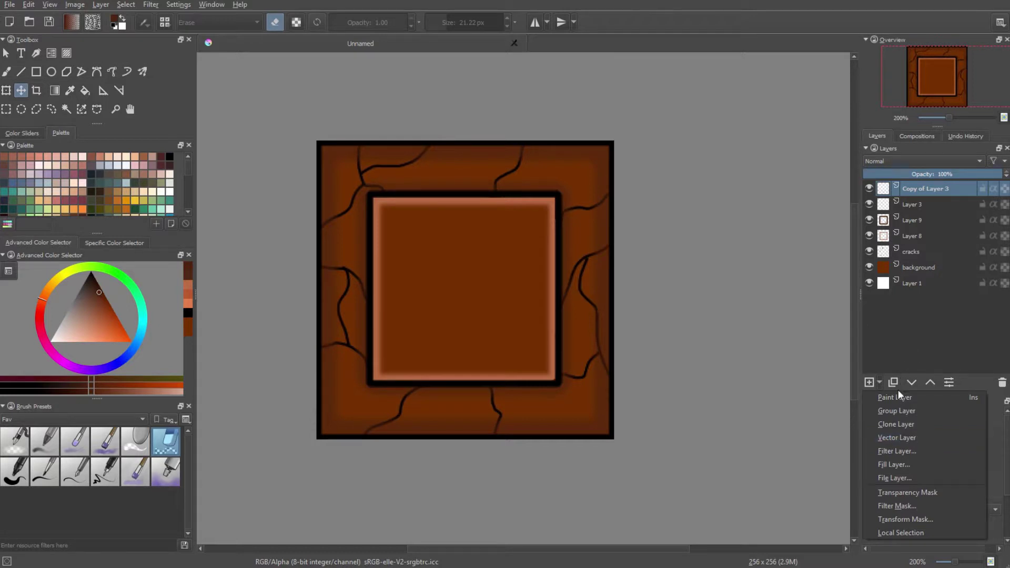
left_click(888, 384)
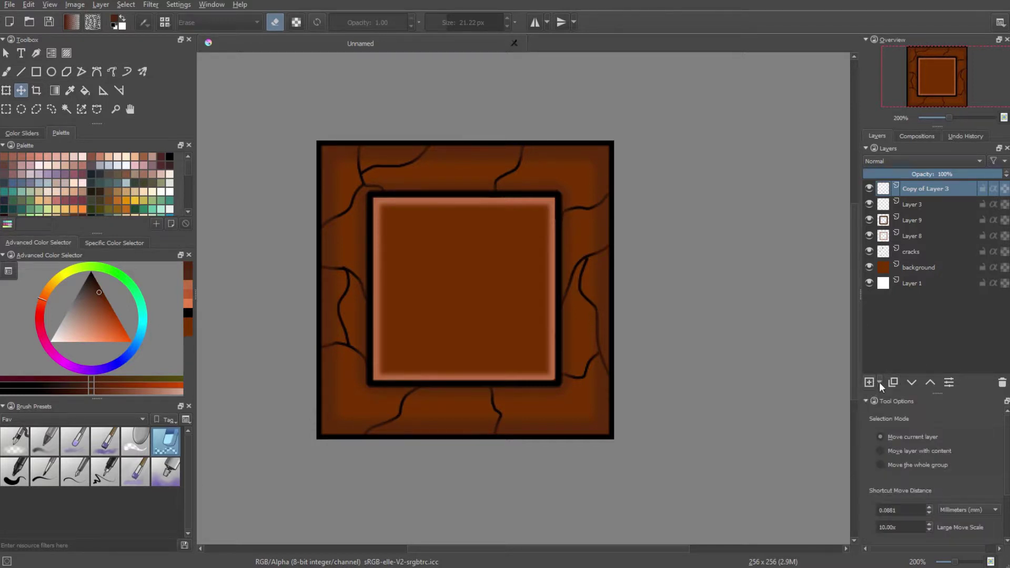
left_click(879, 382)
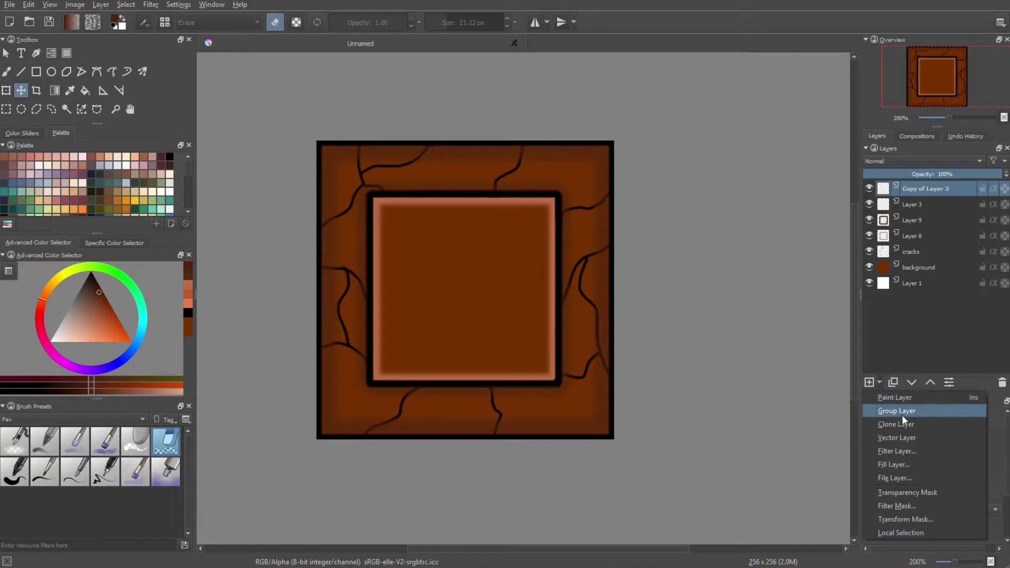
left_click(926, 411)
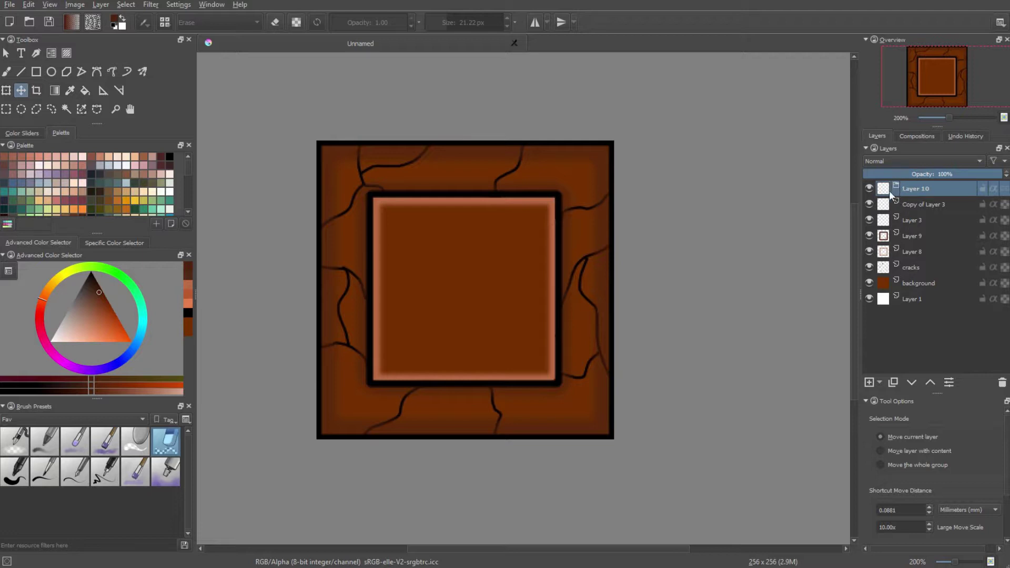
left_click(933, 207)
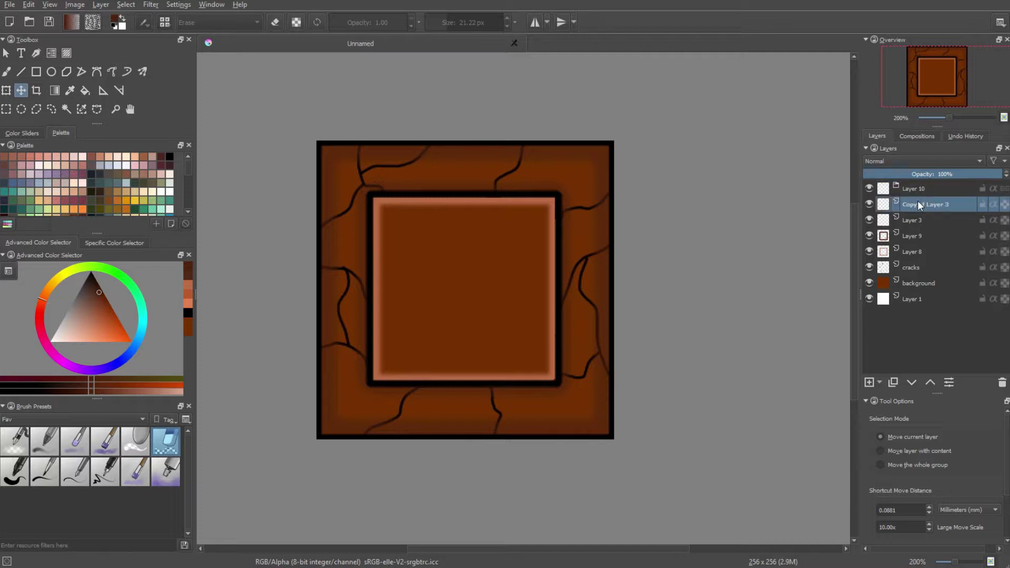
left_click(932, 283, "shift")
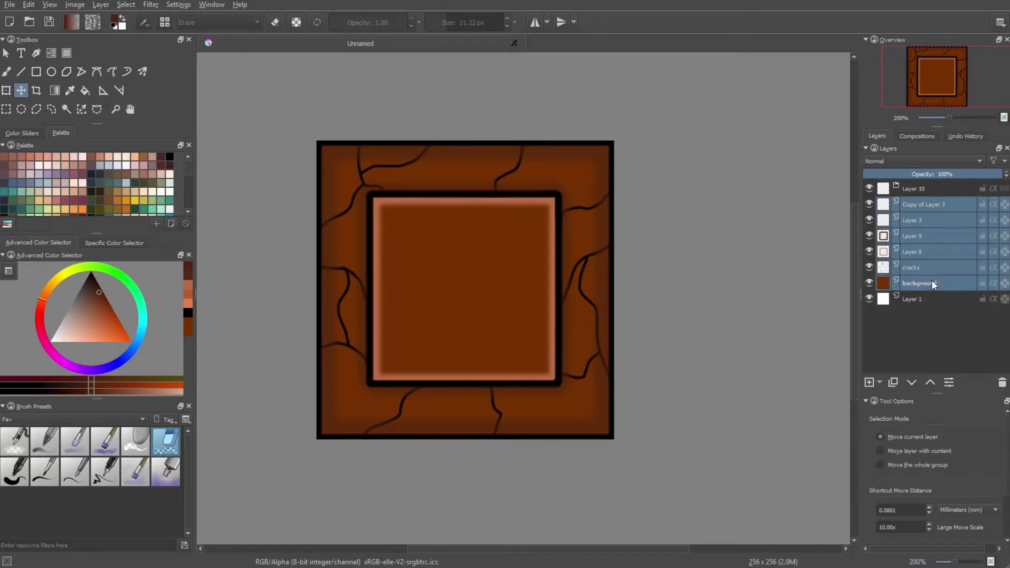
left_click(929, 204)
left_click_drag(935, 199, 918, 188)
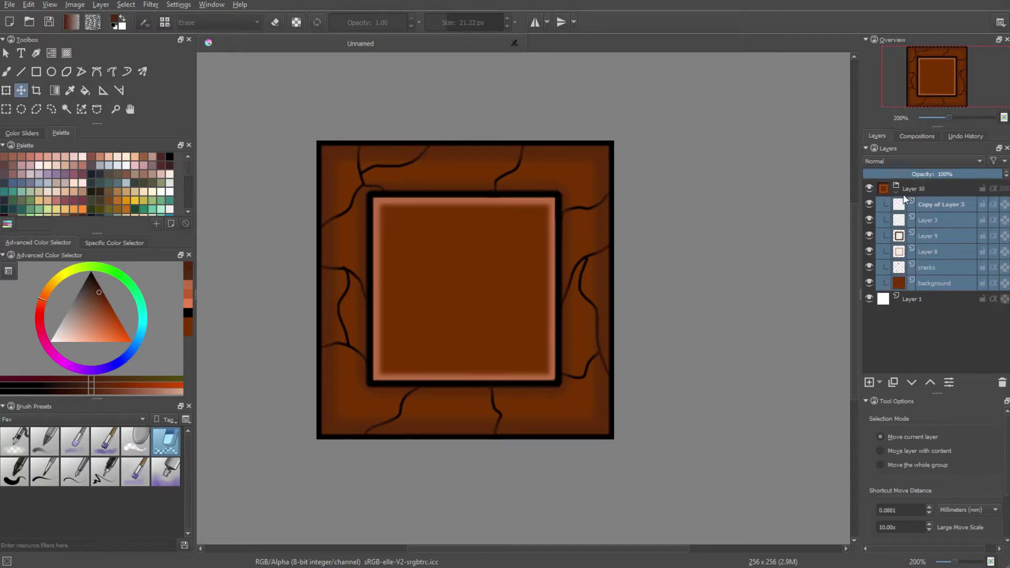
- Collapse and hide the Layer 10 group, then make Layer 1 active
left_click(898, 187)
left_click(896, 183)
left_click(900, 187)
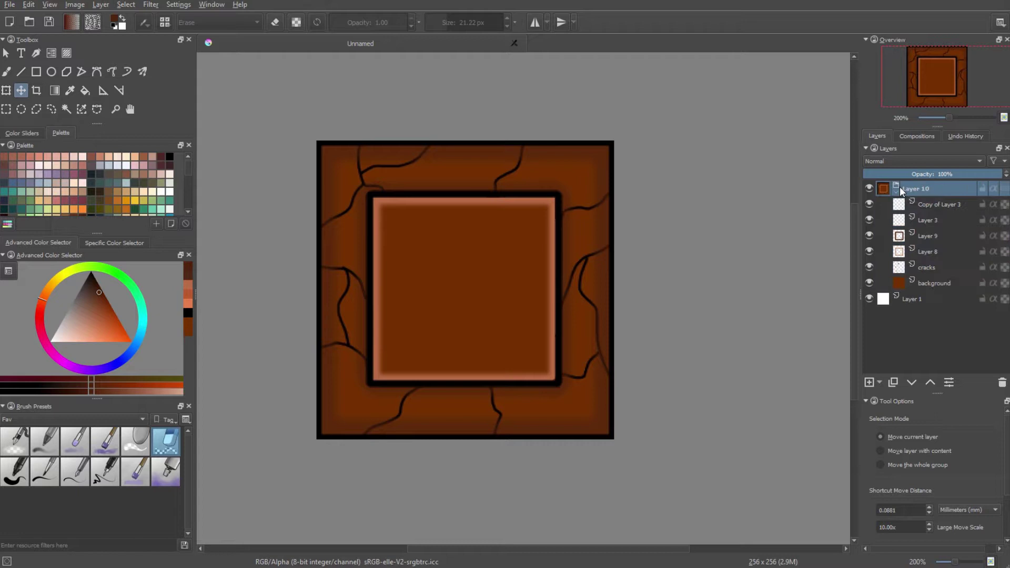
left_click(898, 187)
left_click(896, 184)
left_click(898, 185)
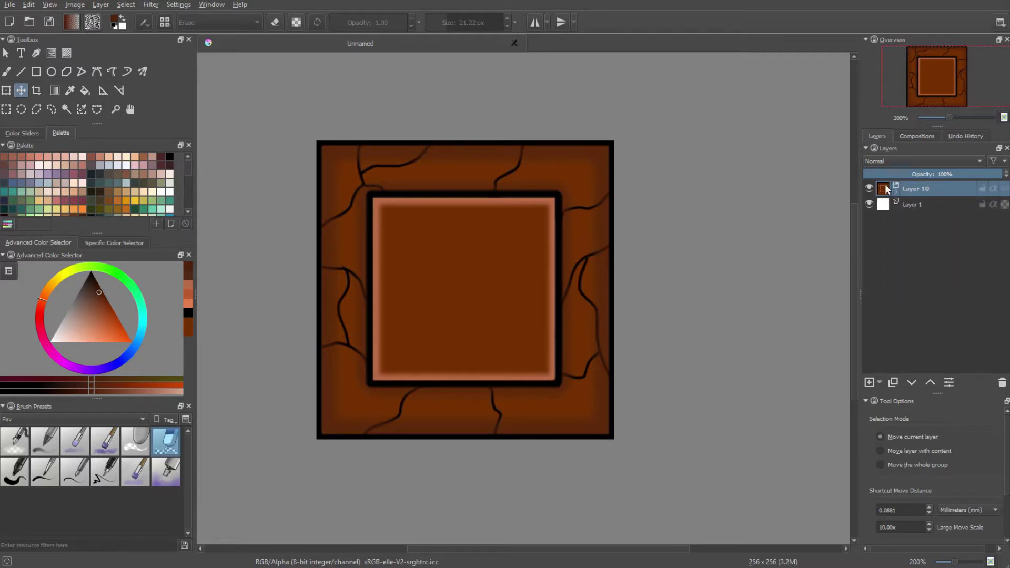
left_click(896, 185)
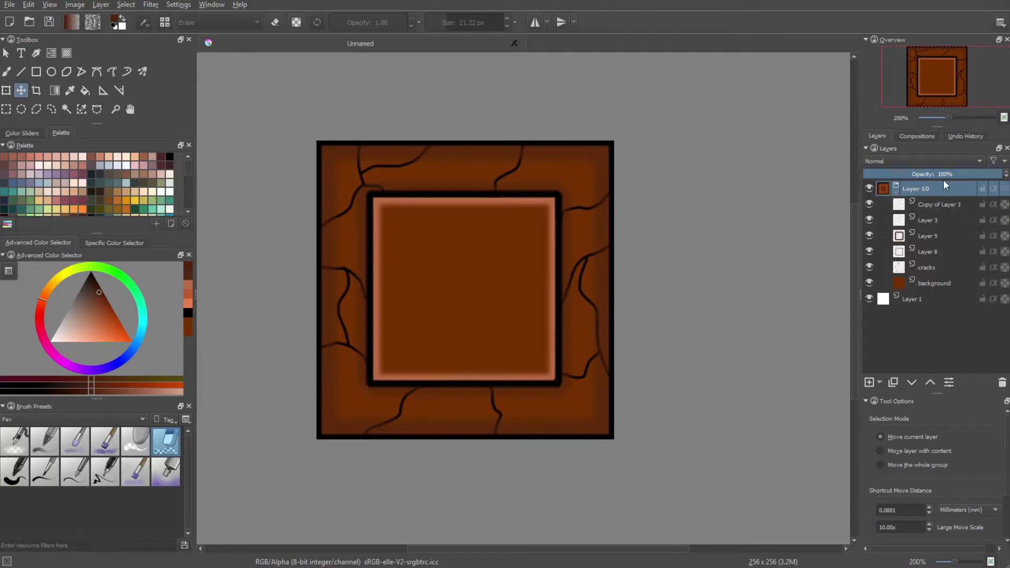
left_click(896, 187)
left_click(869, 189)
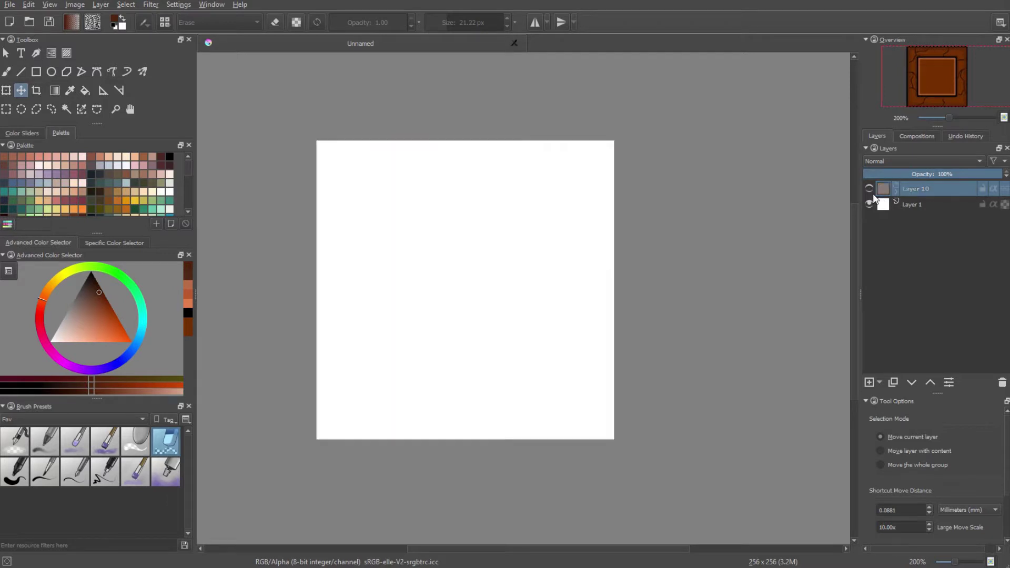
left_click(869, 189)
left_click(870, 191)
left_click(870, 190)
left_click(870, 191)
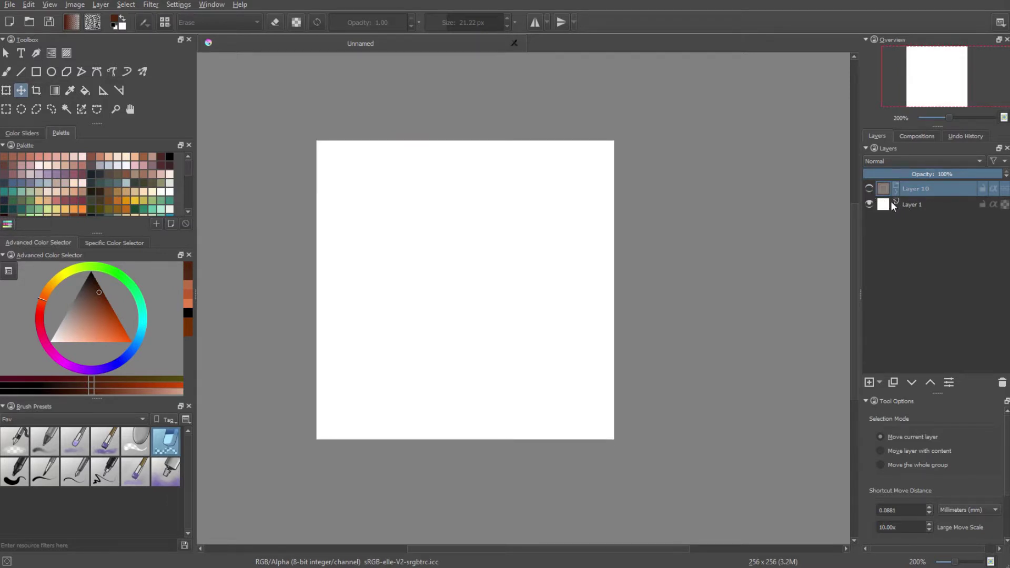
left_click(904, 206)
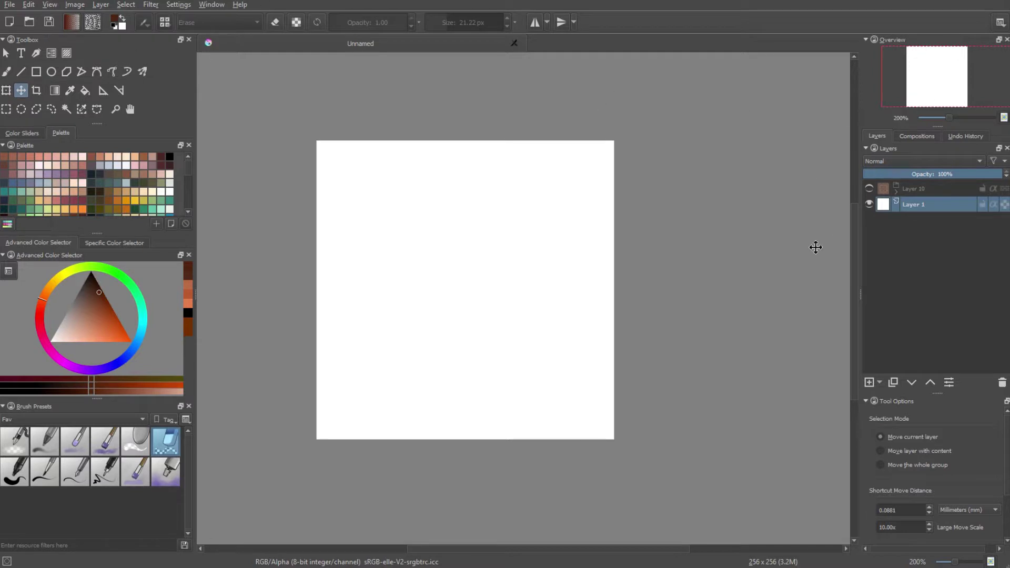
- Show the canvas grid briefly, then hide it again
left_click(51, 5)
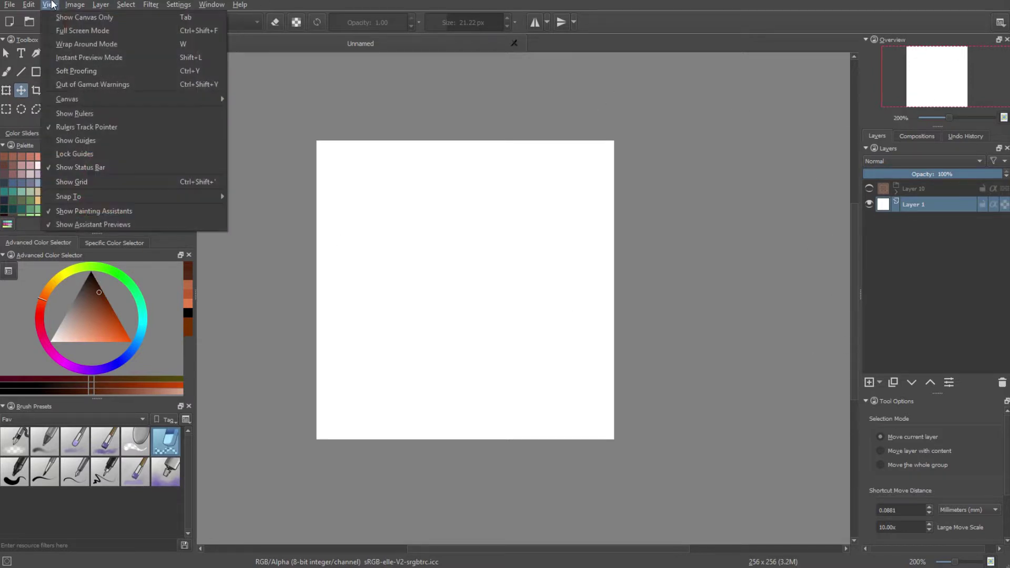
left_click(140, 184)
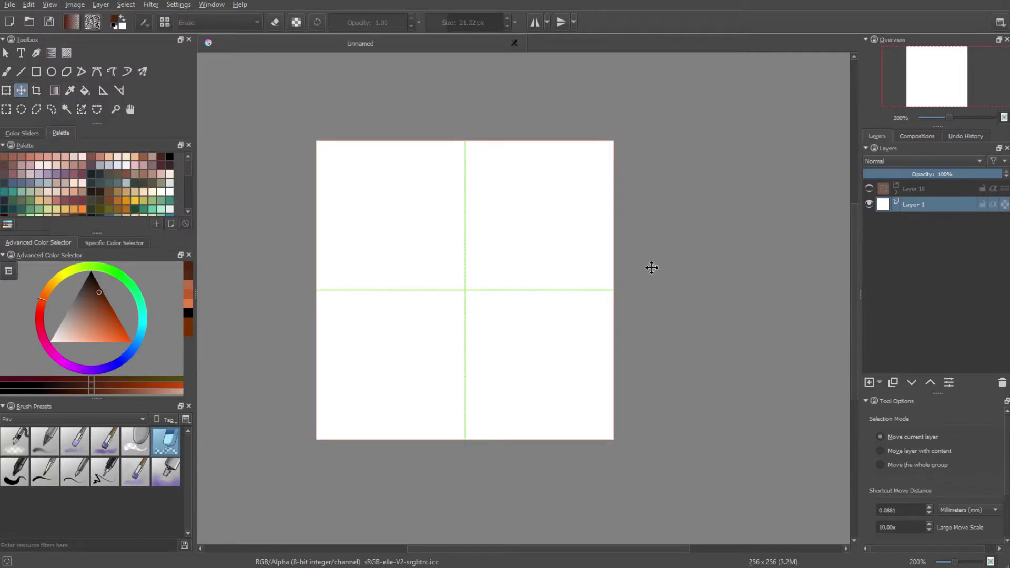
scroll(983, 473, "down", 2)
key("ctrl+shift+apostrophe")
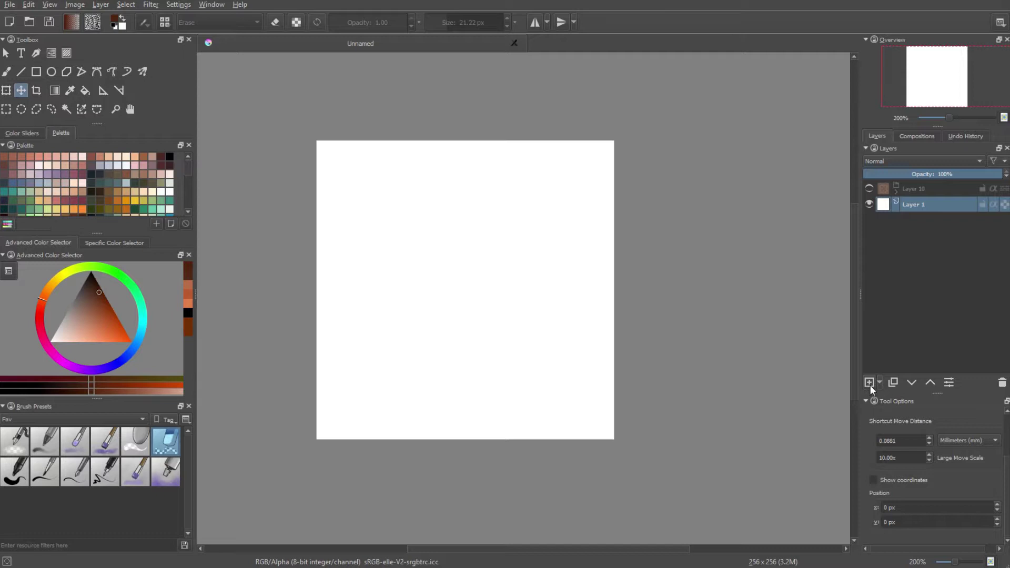
- Add a new paint layer, give the Rectangle tool a 10 px ink brush, and draw a test rectangle
left_click(869, 384)
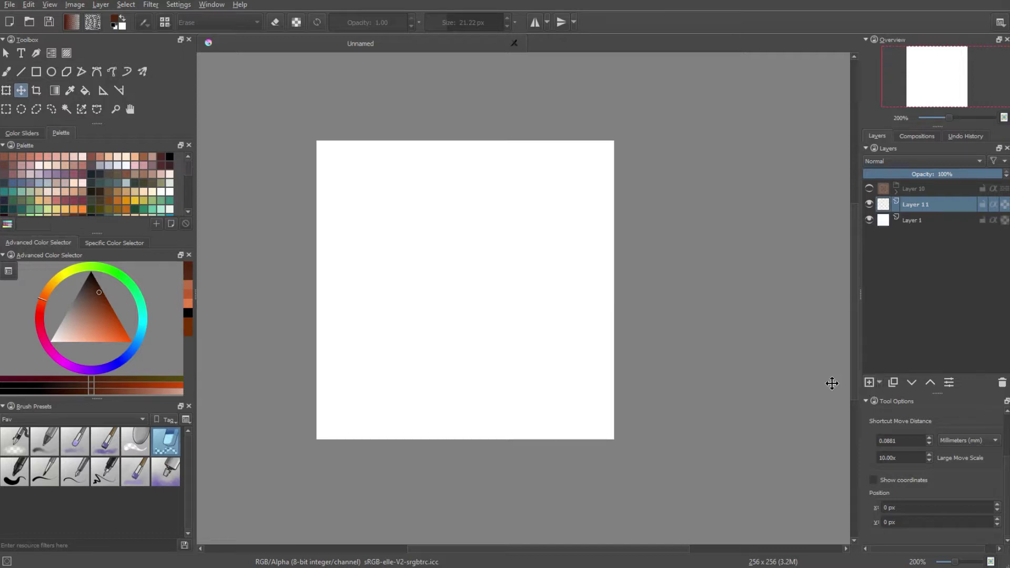
left_click(36, 71)
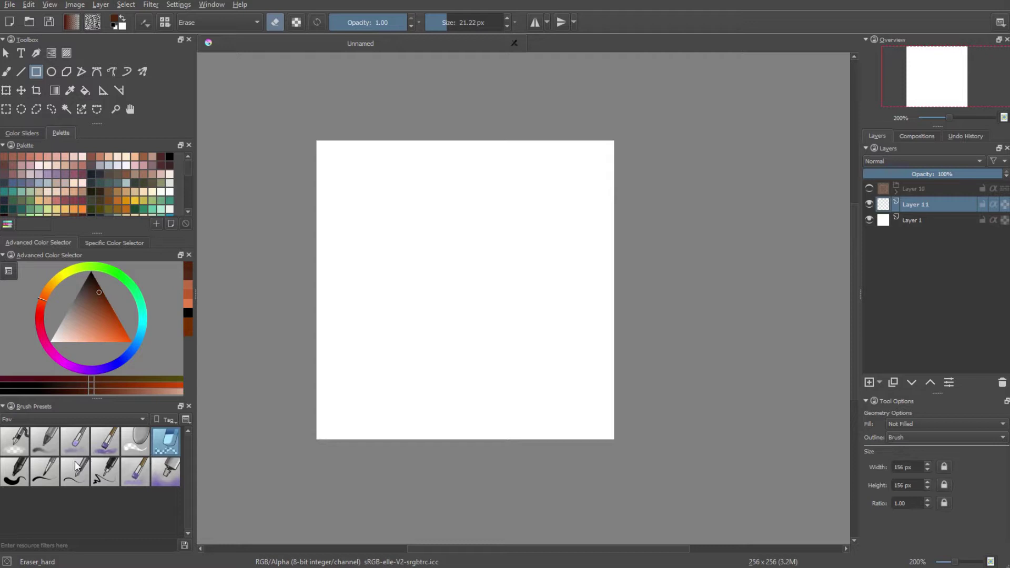
left_click(39, 477)
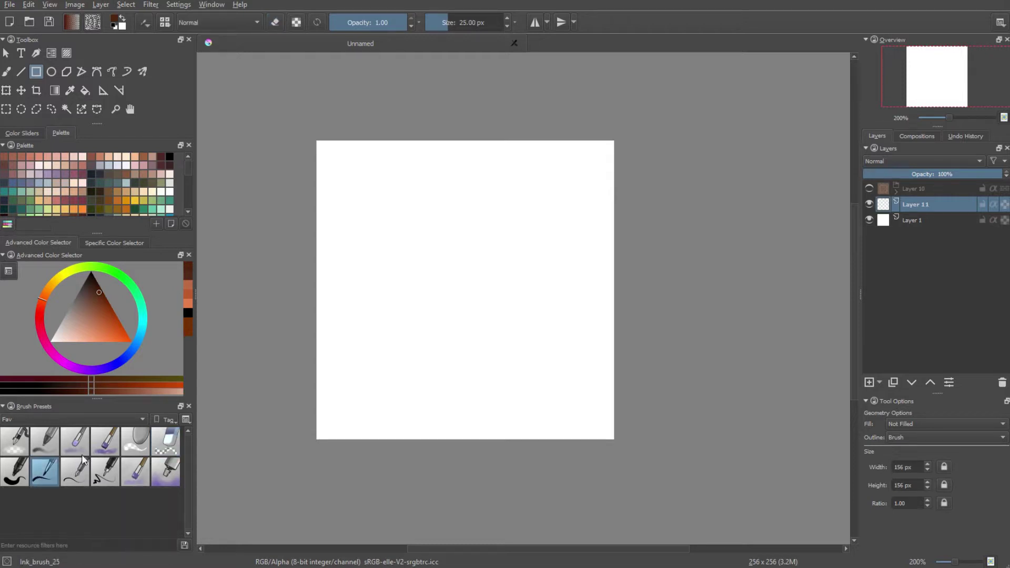
left_click_drag(453, 26, 443, 27)
left_click(443, 27)
left_click_drag(330, 371, 715, 404)
- Set the colour to black and keep rectangles Not Filled with a Brush outline
key("d")
left_click(905, 421)
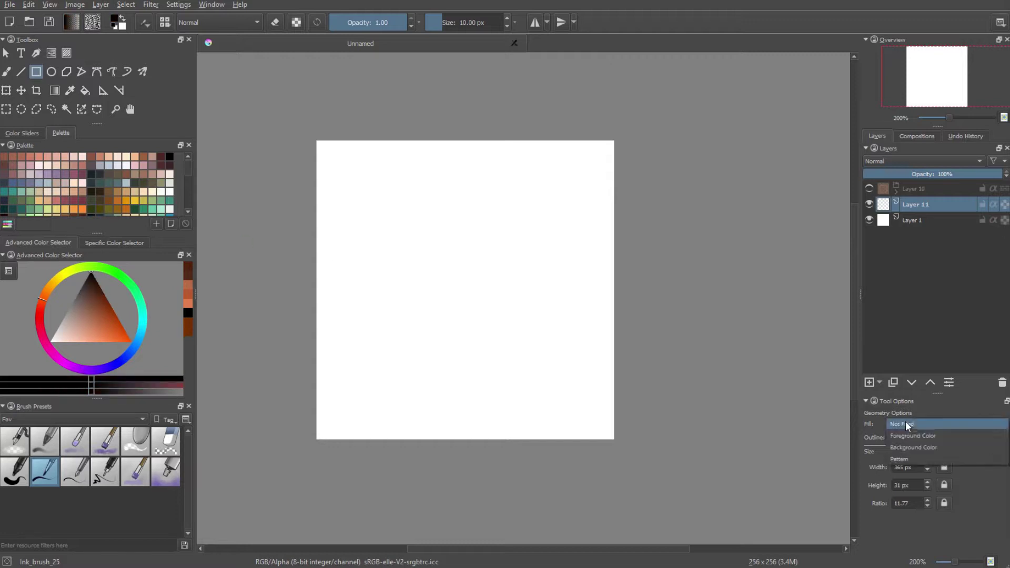
left_click(905, 421)
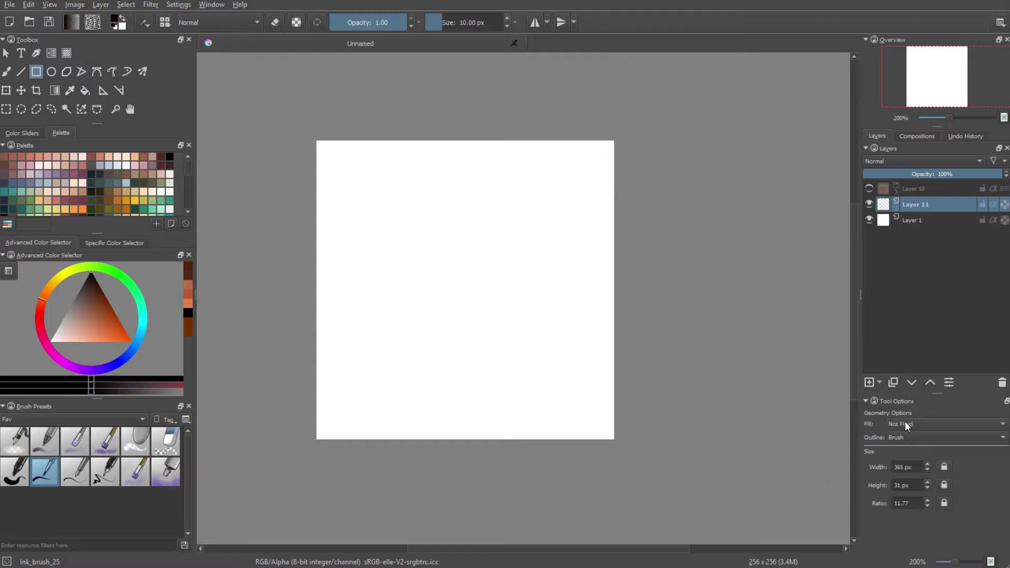
left_click(904, 437)
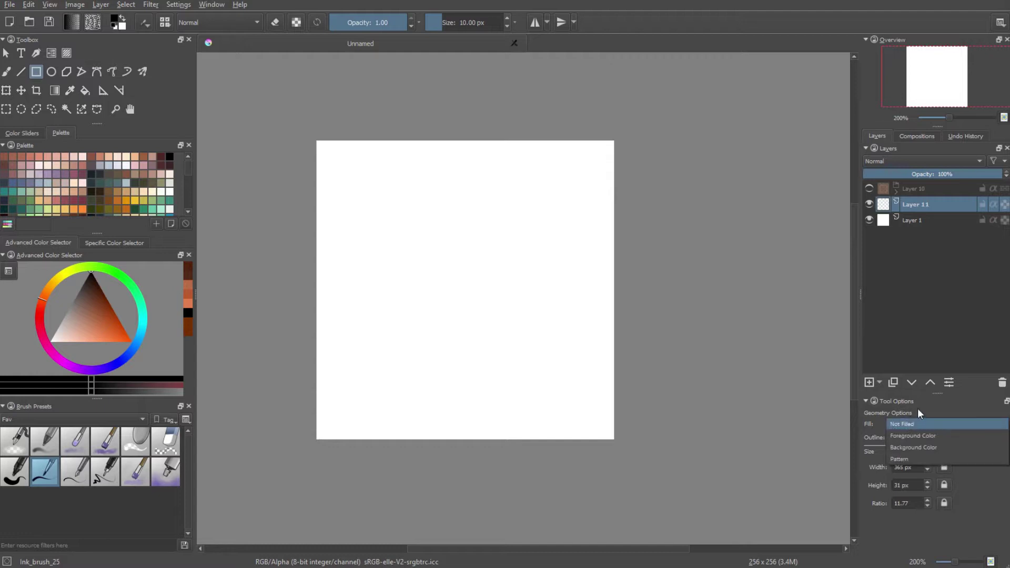
left_click(918, 431)
left_click(917, 424)
left_click(918, 424)
left_click(921, 434)
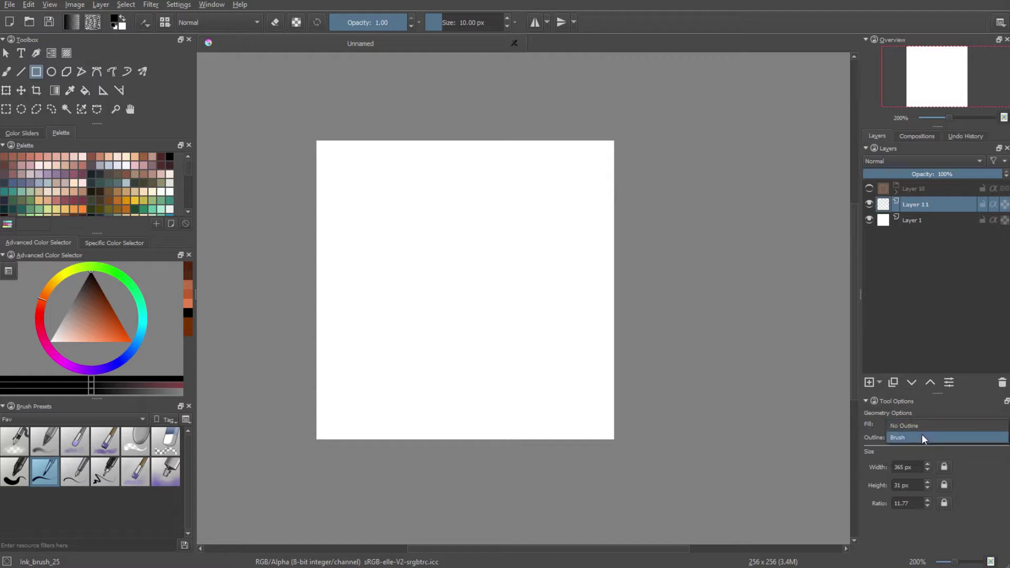
left_click(931, 397)
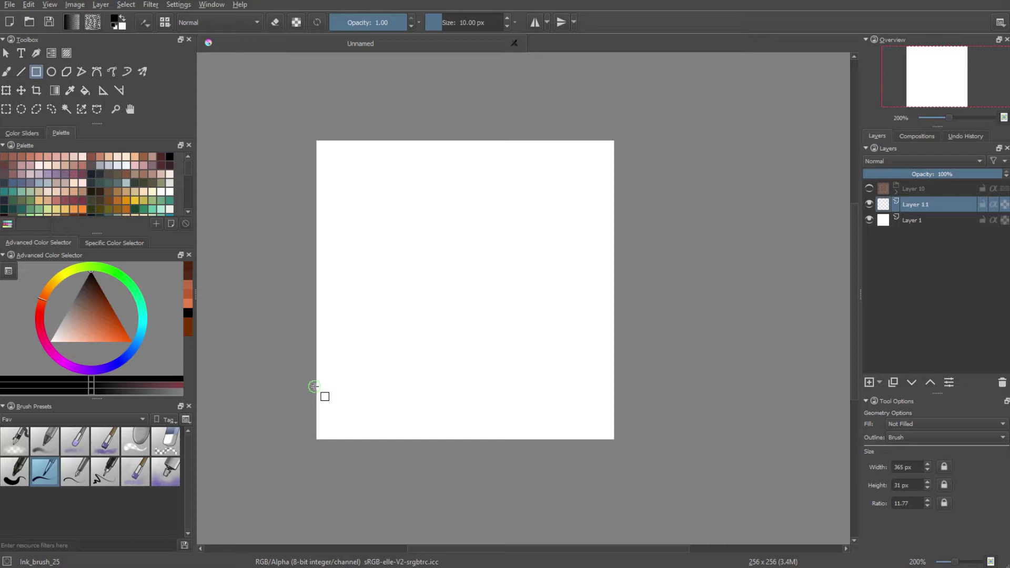
- Keep a 10 px outline and draw the 256x56 px black rectangle across the bottom strip
mouse_move(314, 387)
left_mouse_down()
mouse_move(367, 418)
mouse_move(324, 398)
left_mouse_up()
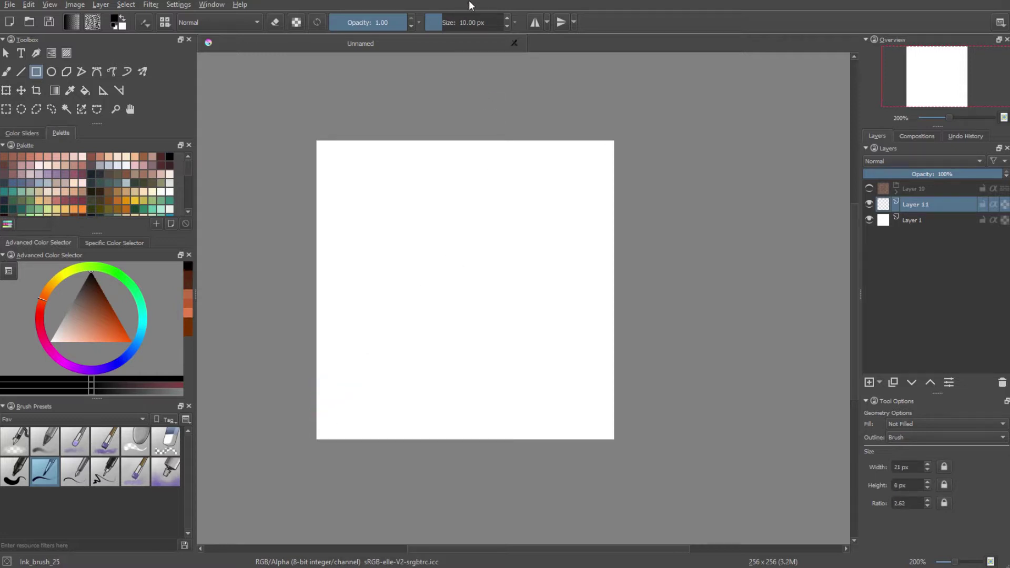
double_click(472, 22)
type("5")
key("Return")
key("bracketright")
left_click(315, 374)
left_click_drag(315, 374, 614, 439)
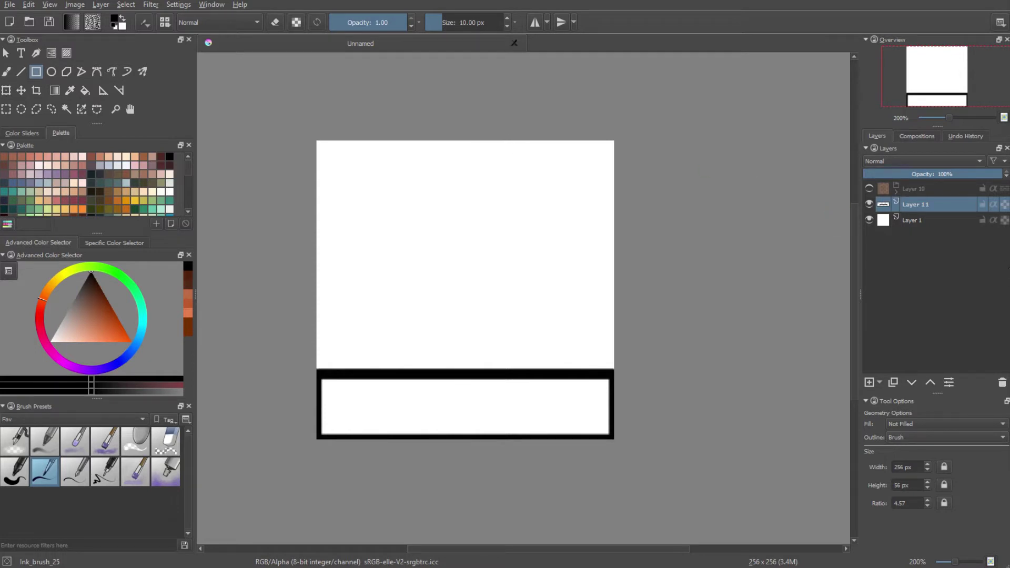
- On a new layer above Layer 1, paint the rectangle's inside solid orange-brown with a 39 px brush
left_click(938, 219)
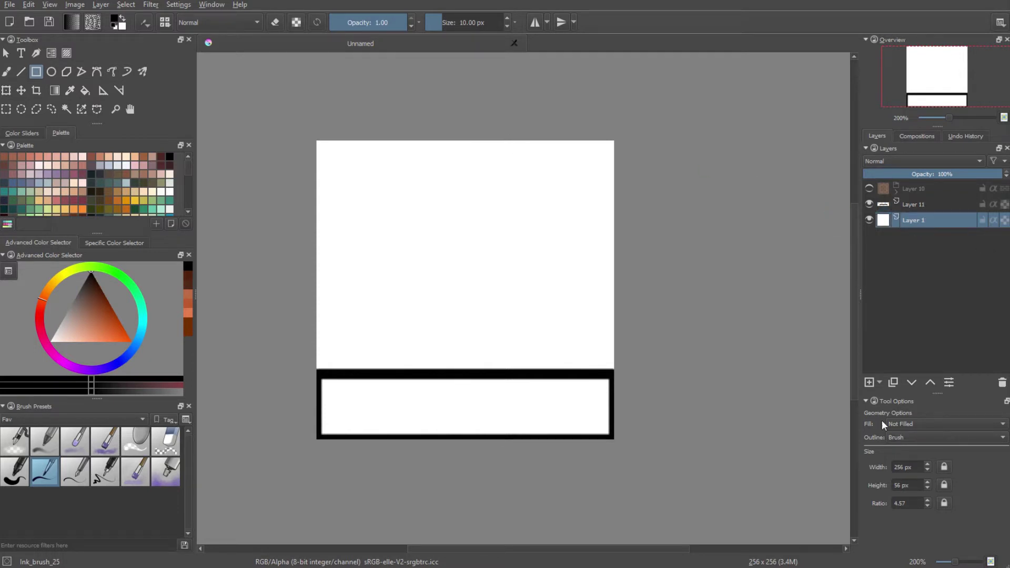
left_click(869, 383)
left_click(7, 72)
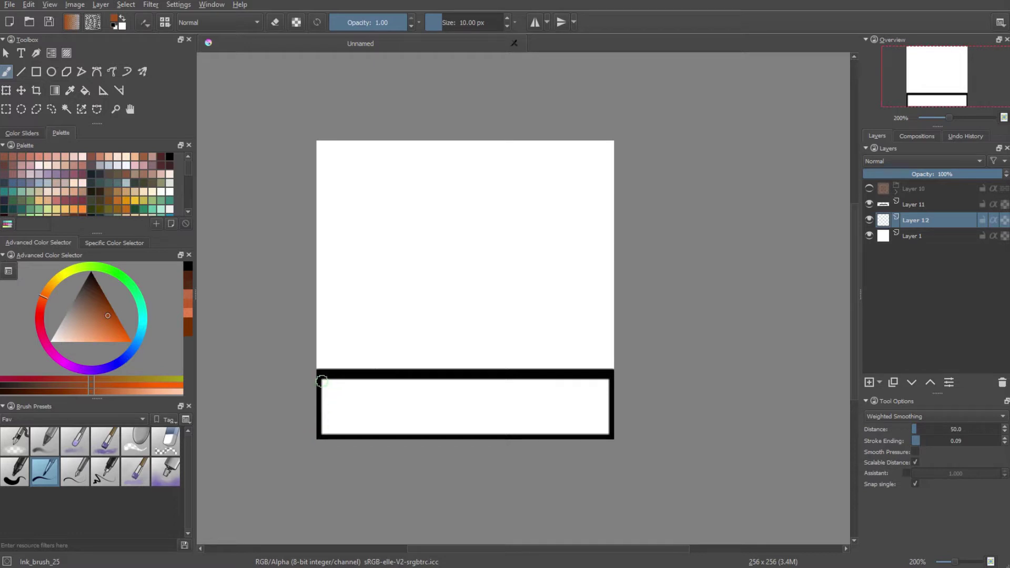
mouse_move(322, 381)
left_mouse_down()
mouse_move(629, 388)
mouse_move(314, 389)
mouse_move(354, 391)
mouse_move(334, 402)
mouse_move(509, 410)
mouse_move(559, 456)
left_mouse_up()
left_click(452, 24)
mouse_move(304, 418)
left_mouse_down()
mouse_move(521, 425)
mouse_move(603, 446)
left_mouse_up()
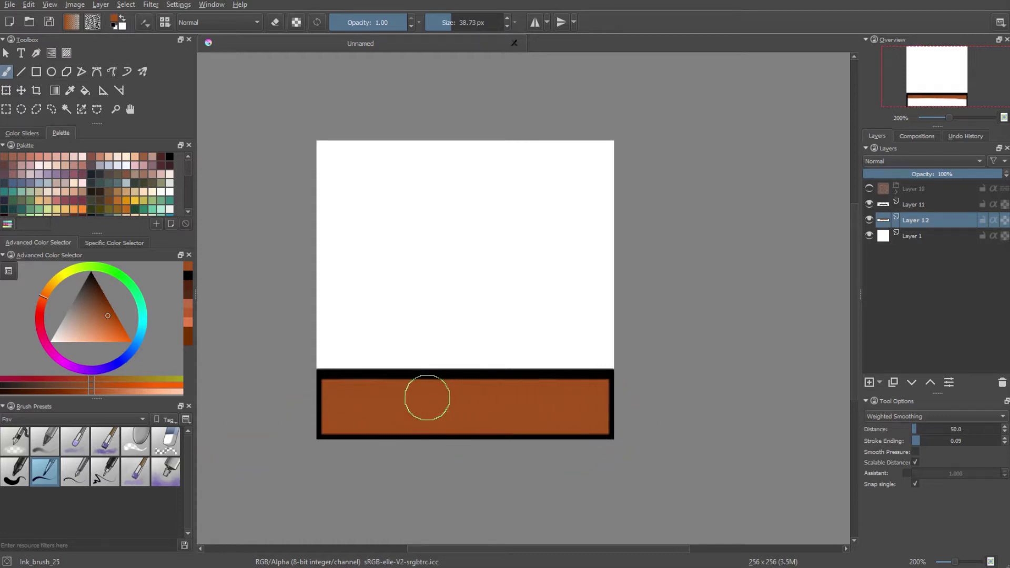
left_click(21, 71)
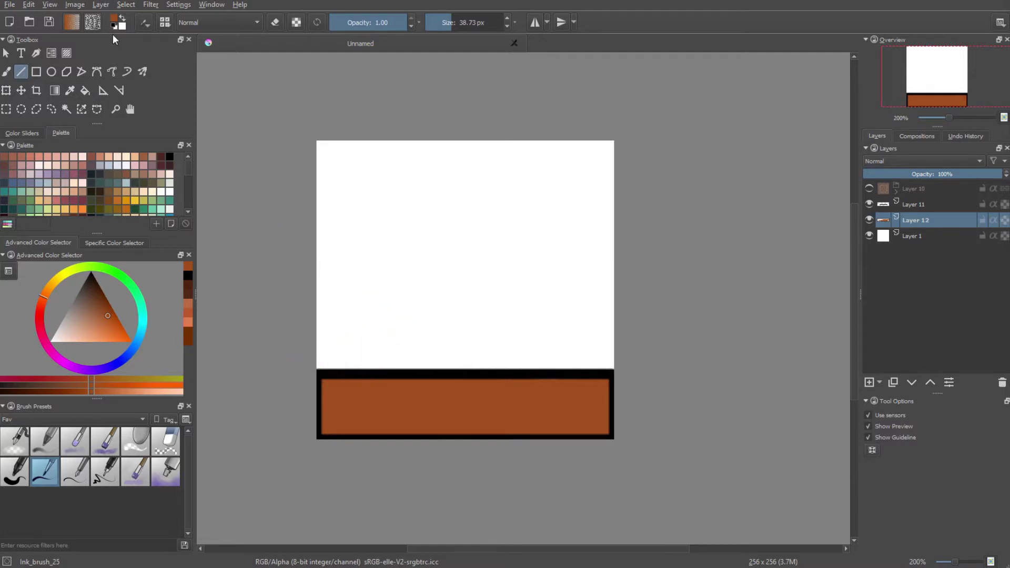
- Show the grid, reset the colour to black, and choose the Polygon tool, keeping the orange fill
left_click(33, 5)
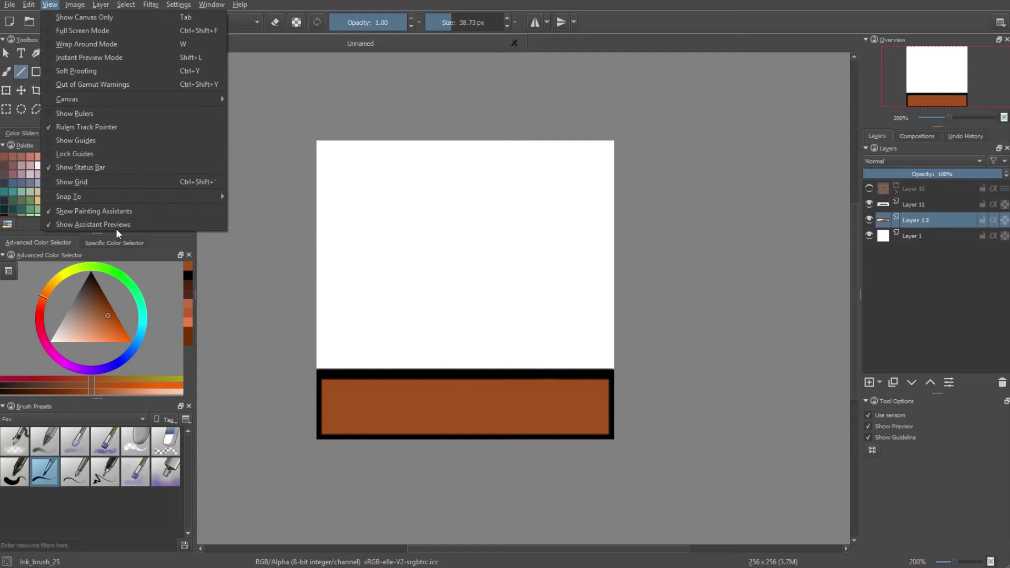
left_click(96, 182)
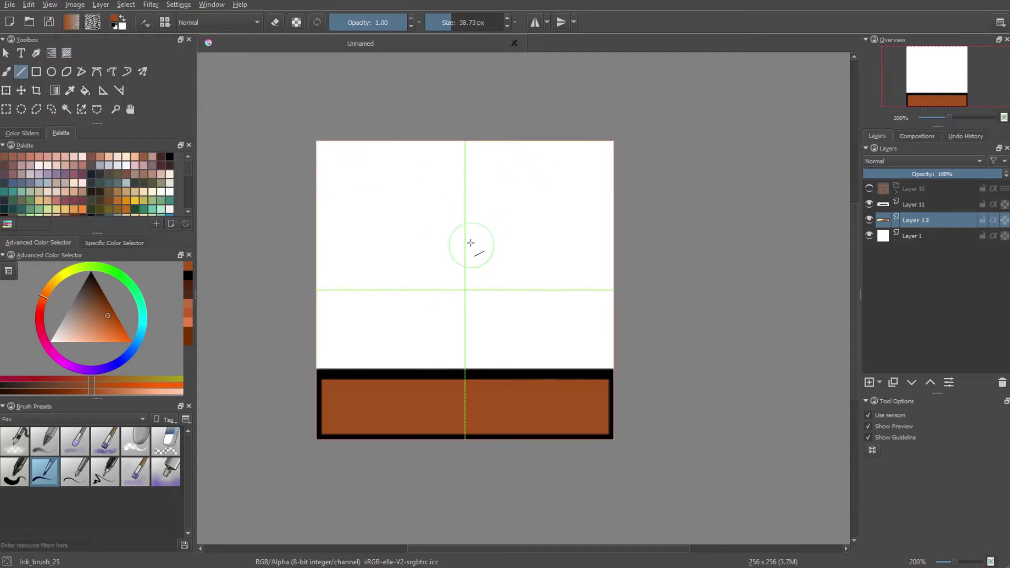
scroll(444, 263, "up", 1)
key("d")
left_click(68, 75)
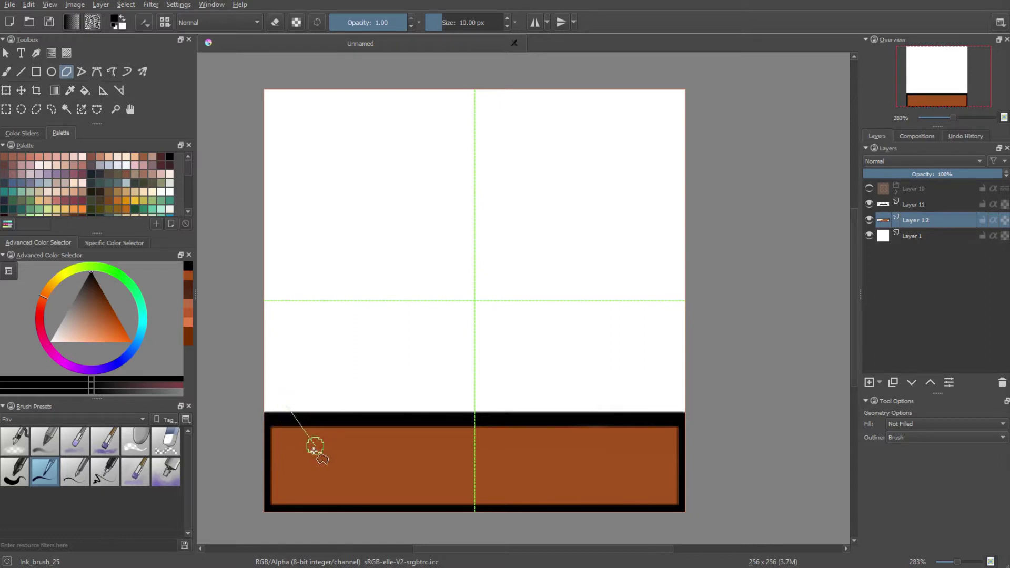
key("ctrl+z")
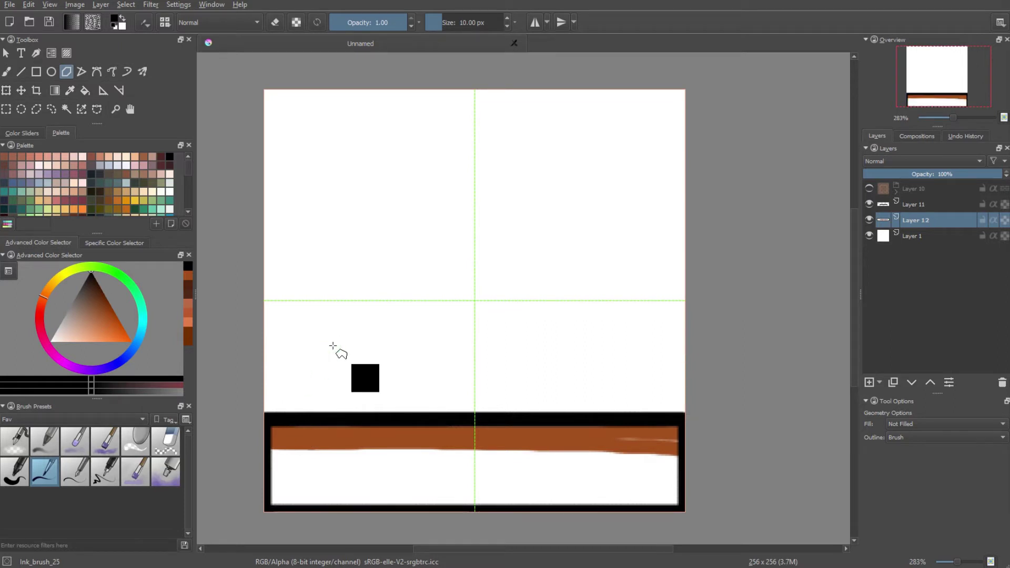
key("ctrl+shift+z")
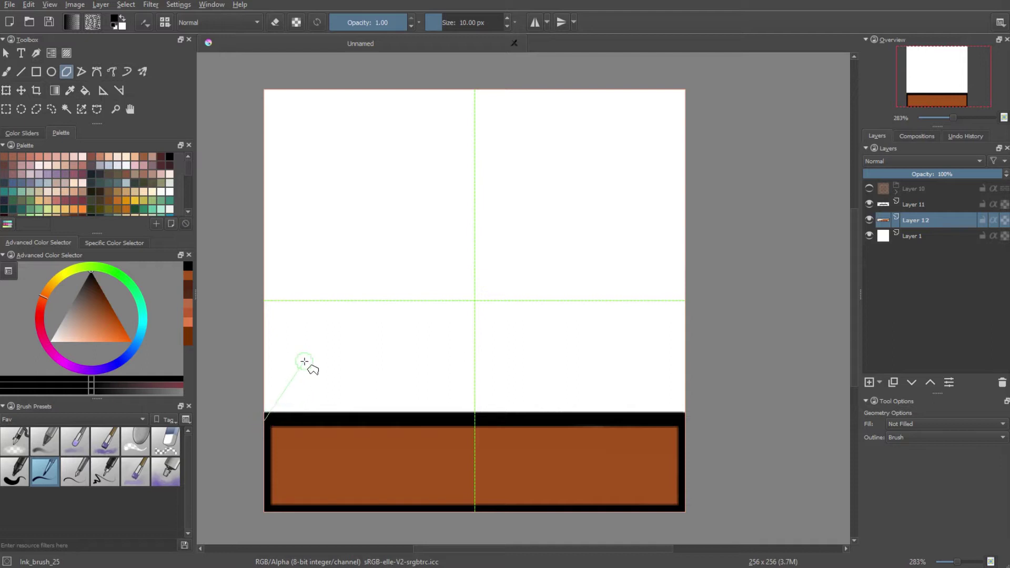
- Draw a closed black triangle from the lower-left corner to the top-centre apex and the right corner
left_click(265, 418)
left_click(474, 96)
left_click(683, 420)
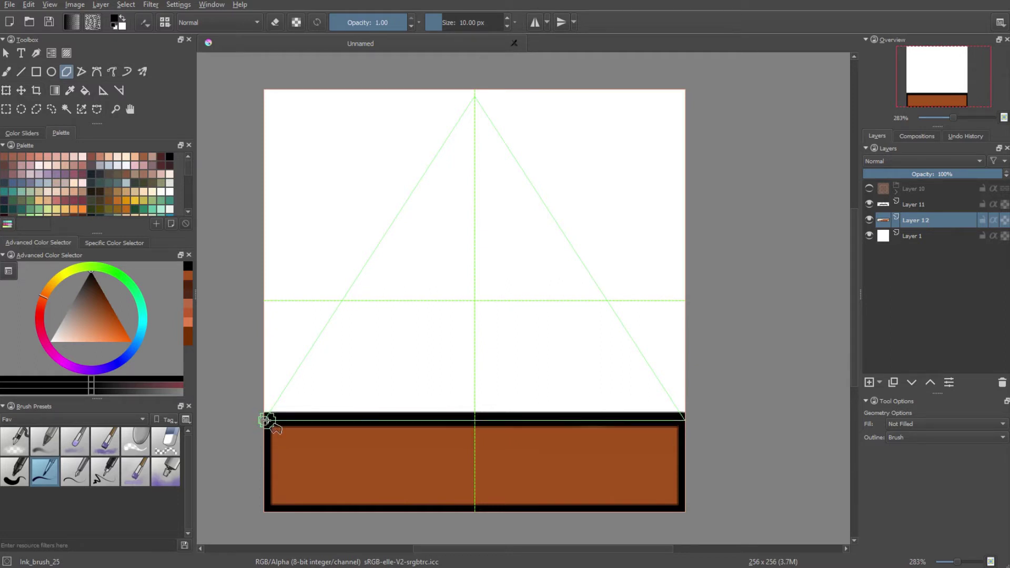
left_click(262, 420)
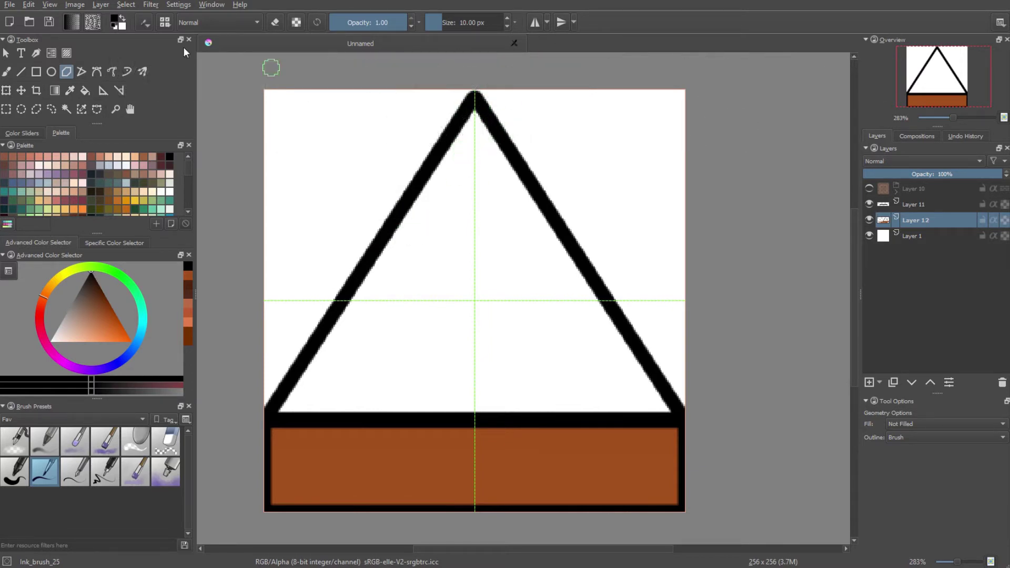
- Add a new empty Layer 13 just above background Layer 1
left_click(6, 72)
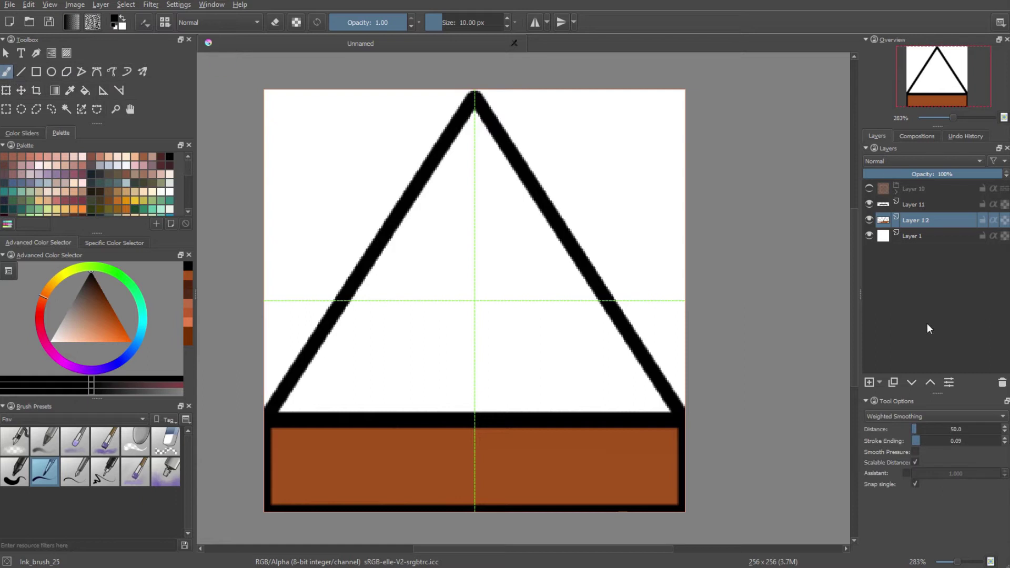
left_click(933, 236)
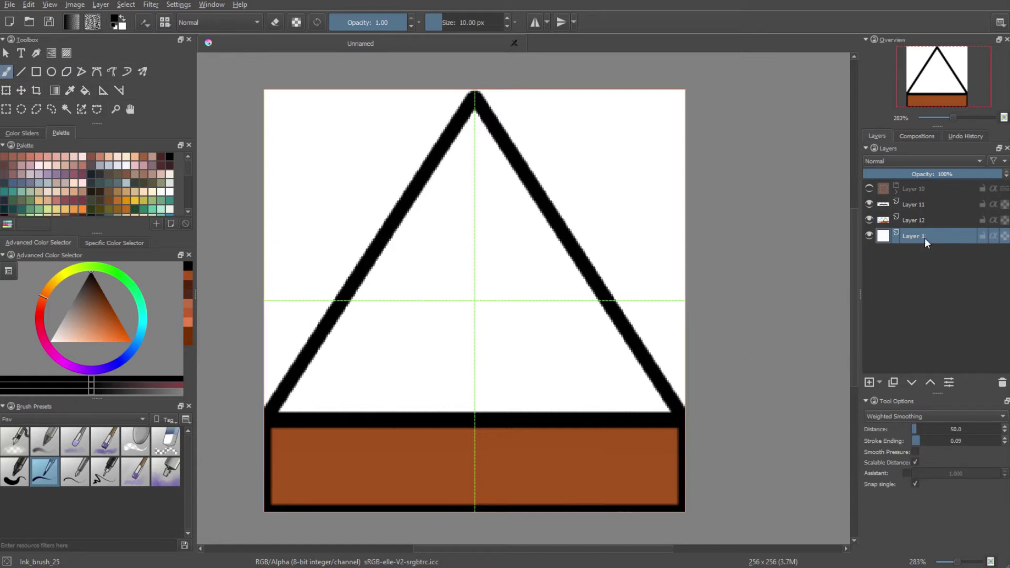
left_click(869, 382)
- Pick a pale cyan-grey painting colour, testing it with a stroke that is then undone
mouse_move(66, 316)
left_mouse_down()
mouse_move(54, 324)
mouse_move(64, 336)
left_mouse_up()
left_click_drag(140, 341, 142, 327)
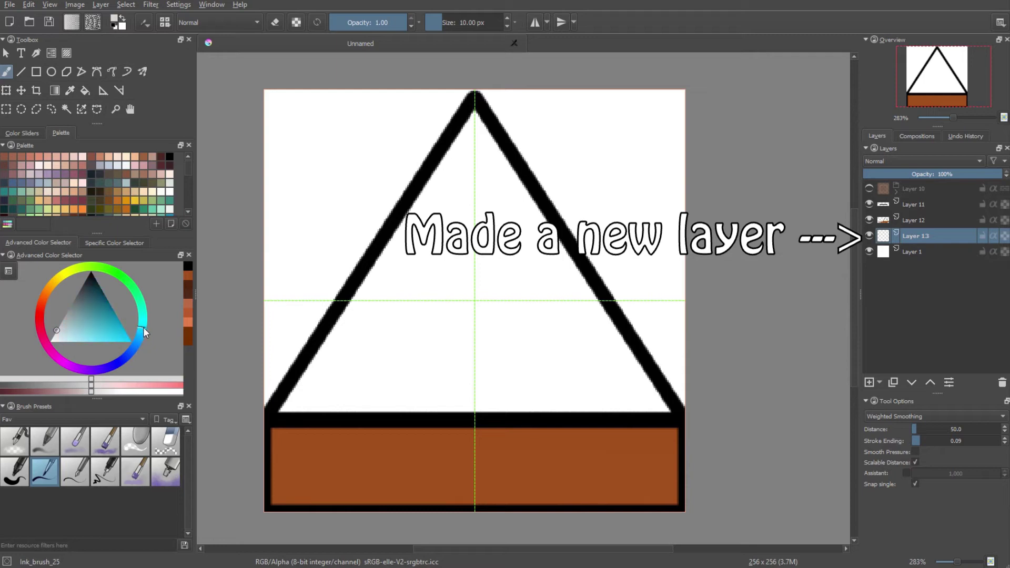
left_click_drag(51, 342, 58, 339)
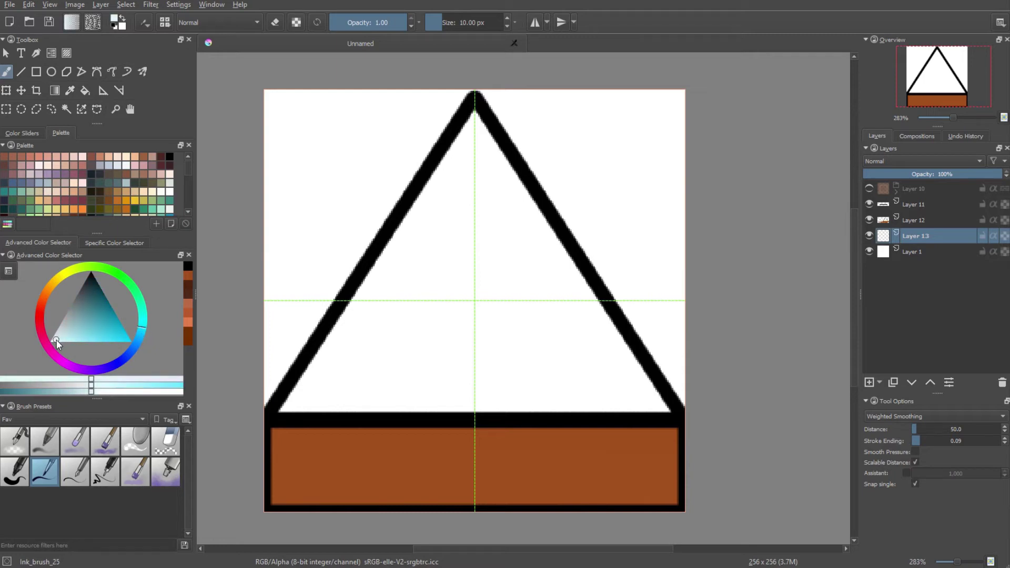
left_click_drag(57, 339, 58, 336)
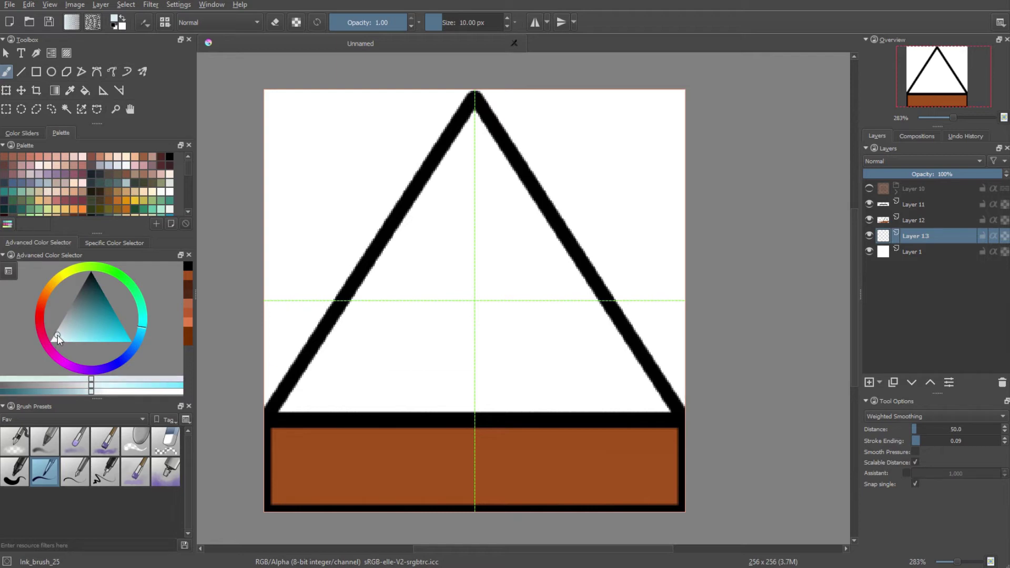
mouse_move(467, 155)
left_mouse_down()
mouse_move(422, 215)
mouse_move(479, 113)
mouse_move(490, 150)
left_mouse_up()
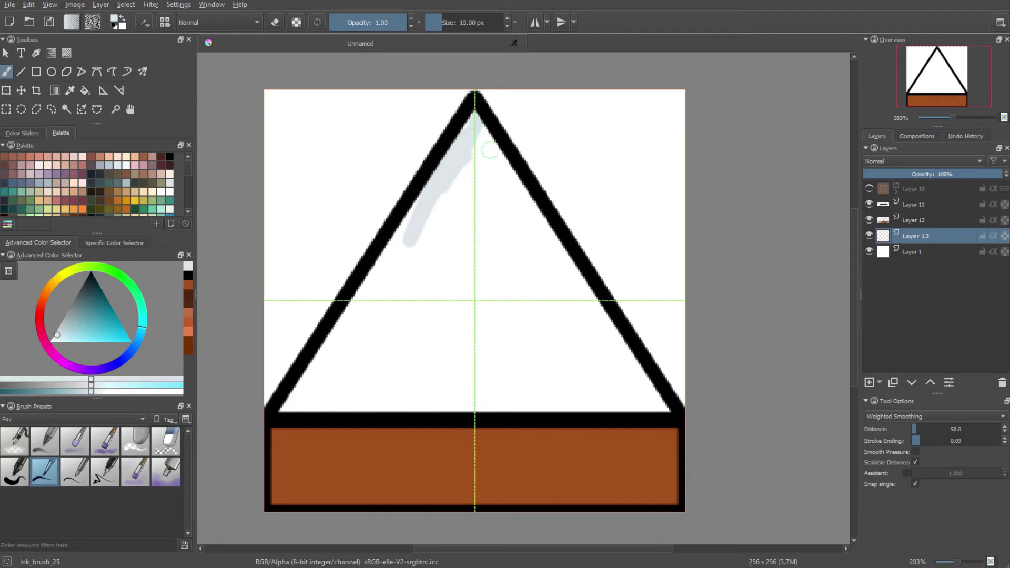
key("ctrl+z")
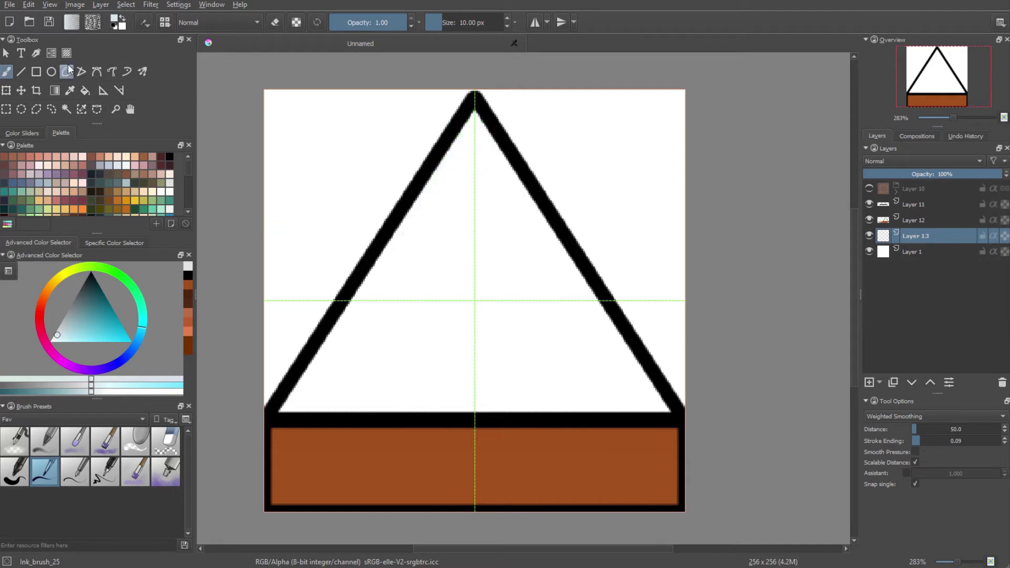
- Select the triangle's white interior with the contiguous selection tool
left_click(85, 90)
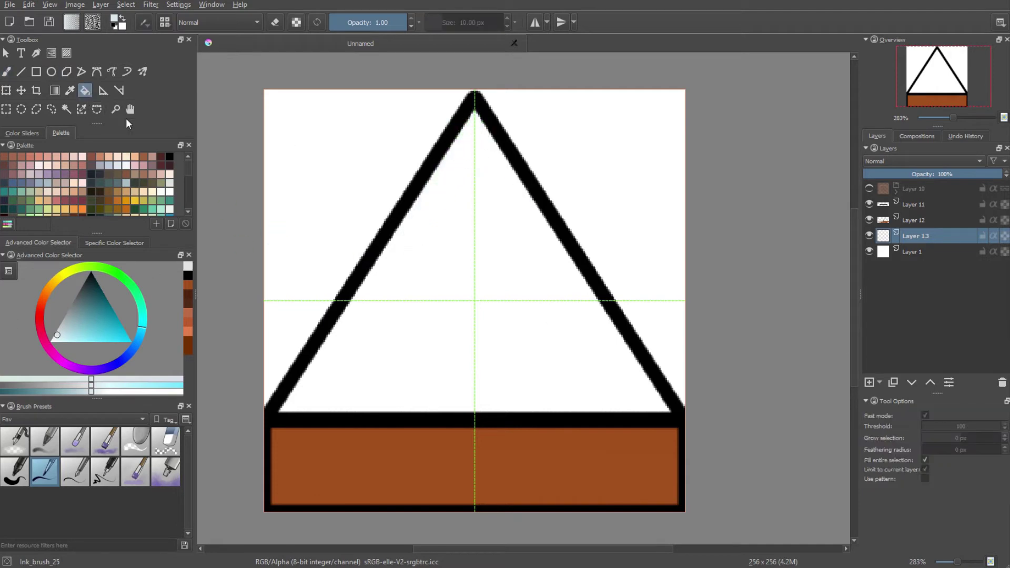
left_click(66, 109)
left_click(521, 297)
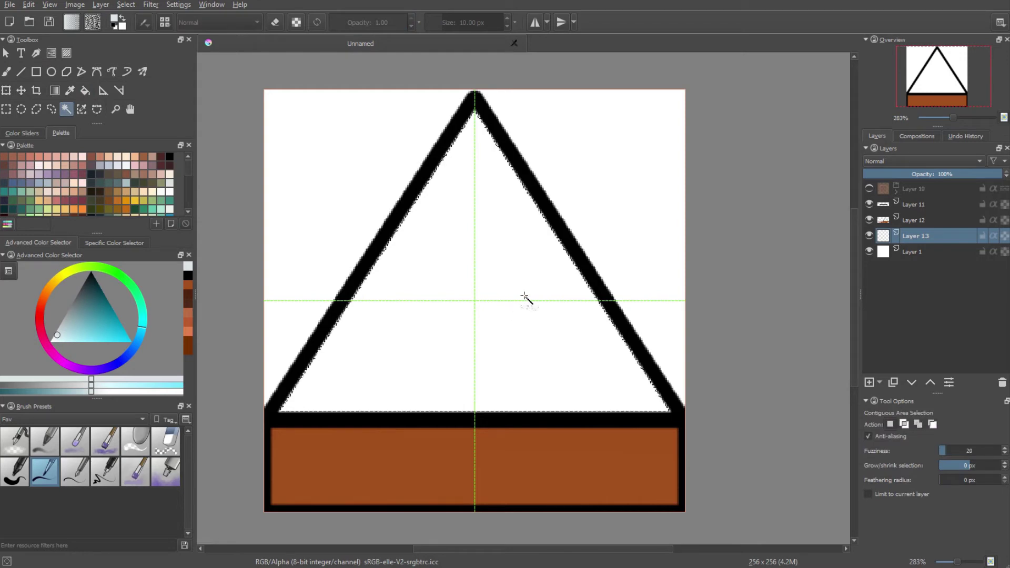
- Hide the canvas grid and fill the selected triangle with the pale bluish-grey
left_click(50, 4)
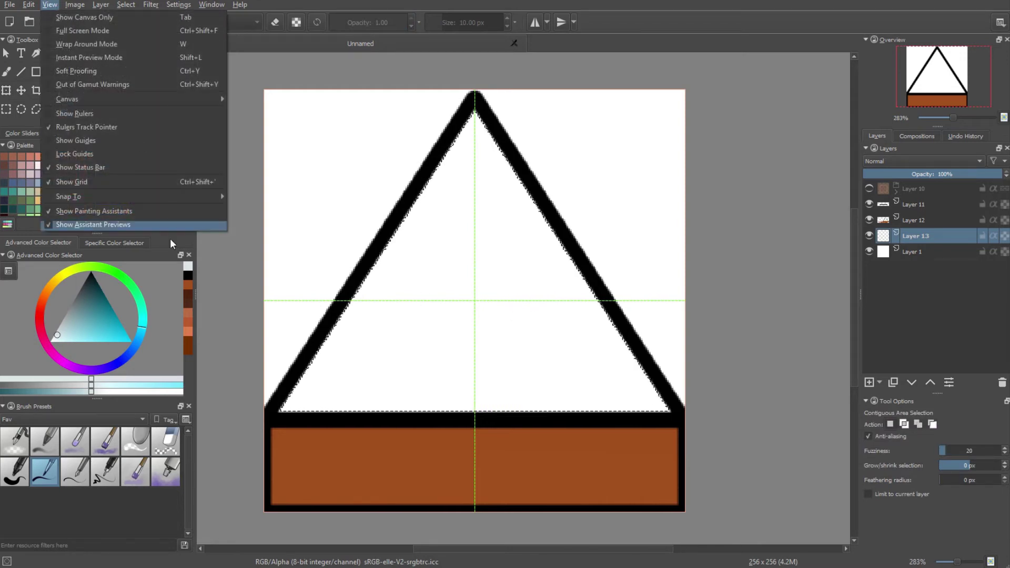
left_click(145, 181)
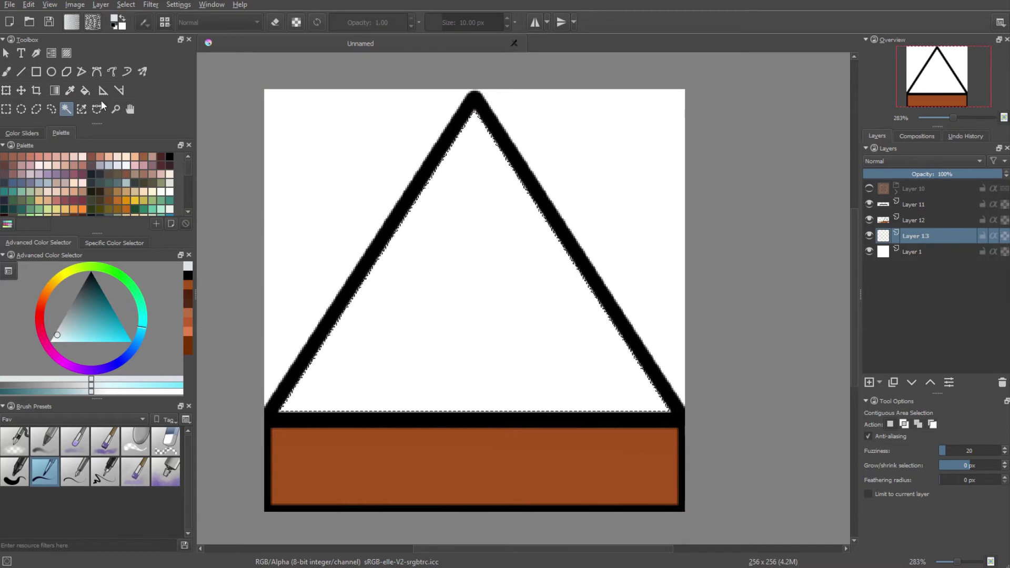
left_click(85, 89)
left_click(536, 298)
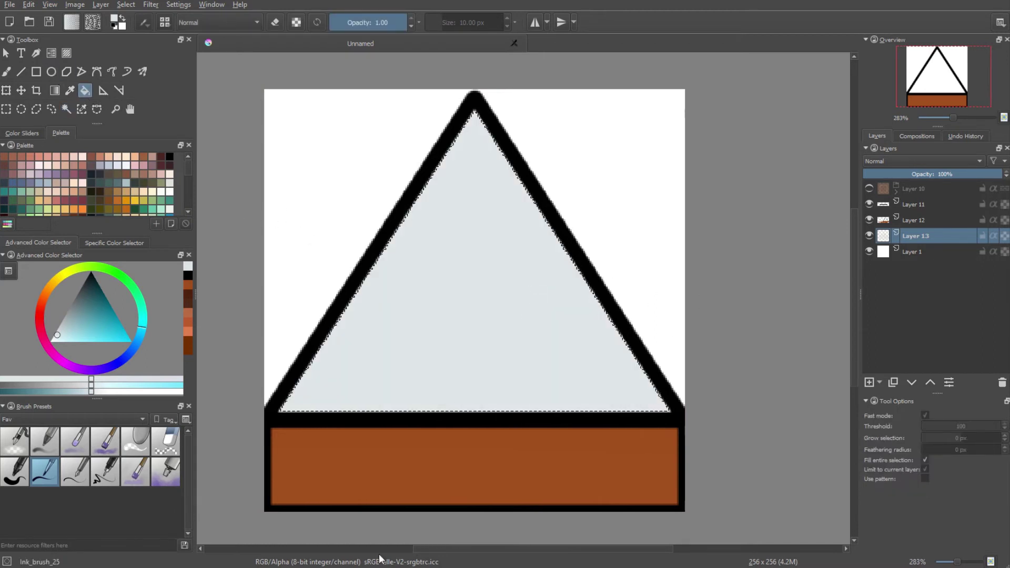
left_click(10, 72)
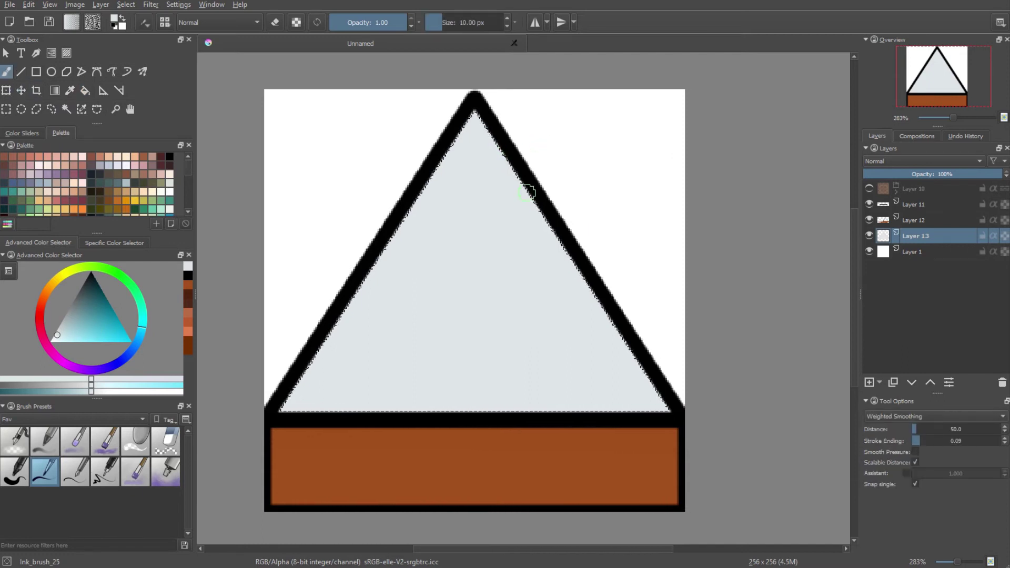
- Deselect the triangle selection with Ctrl+Shift+A
key("ctrl+shift+a")
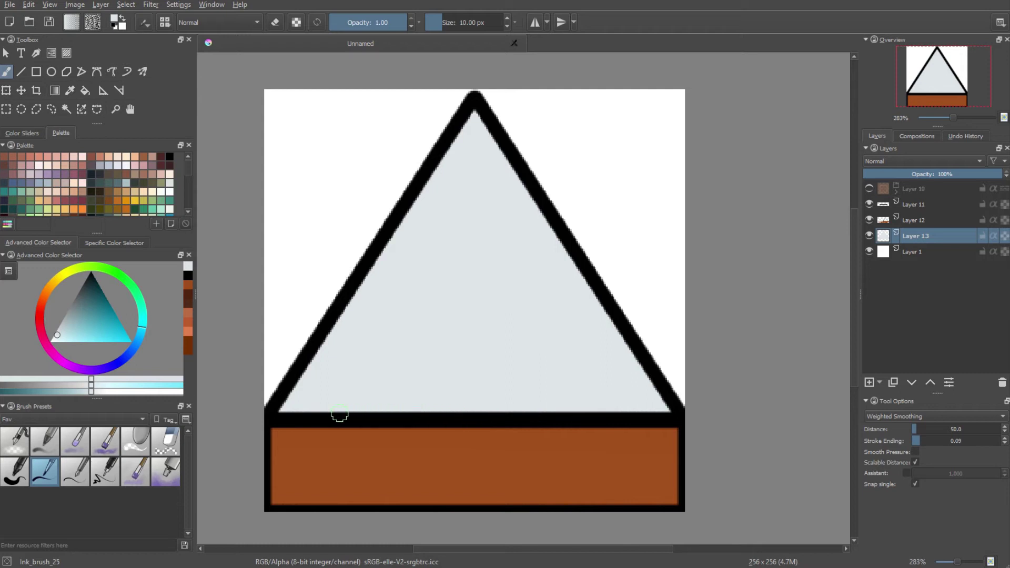
- Add paint Layer 14 and nest Layers 11, 12 and 13 inside it, collapsed
left_click(916, 204)
left_click(880, 382)
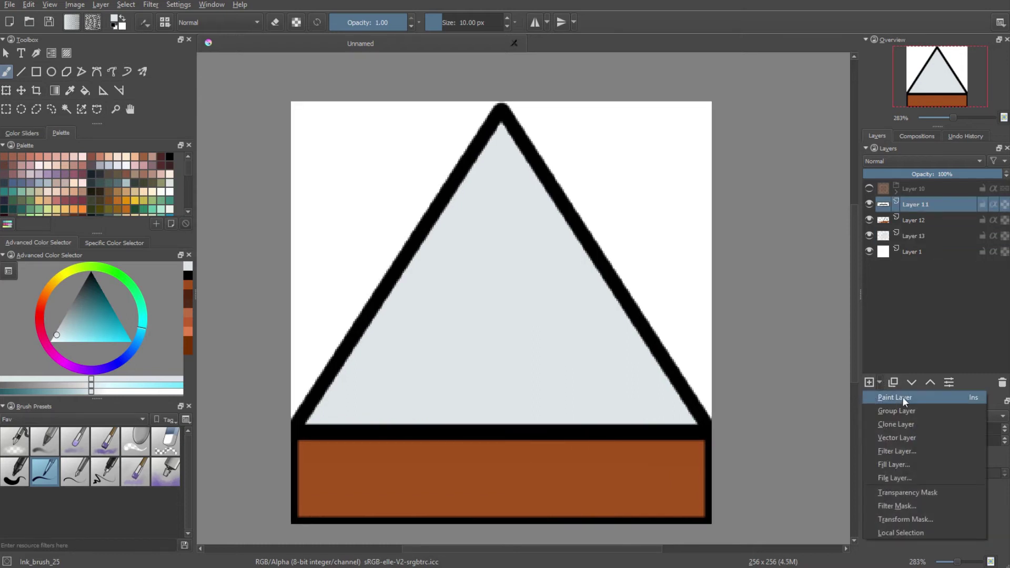
left_click(915, 401)
left_click(925, 220)
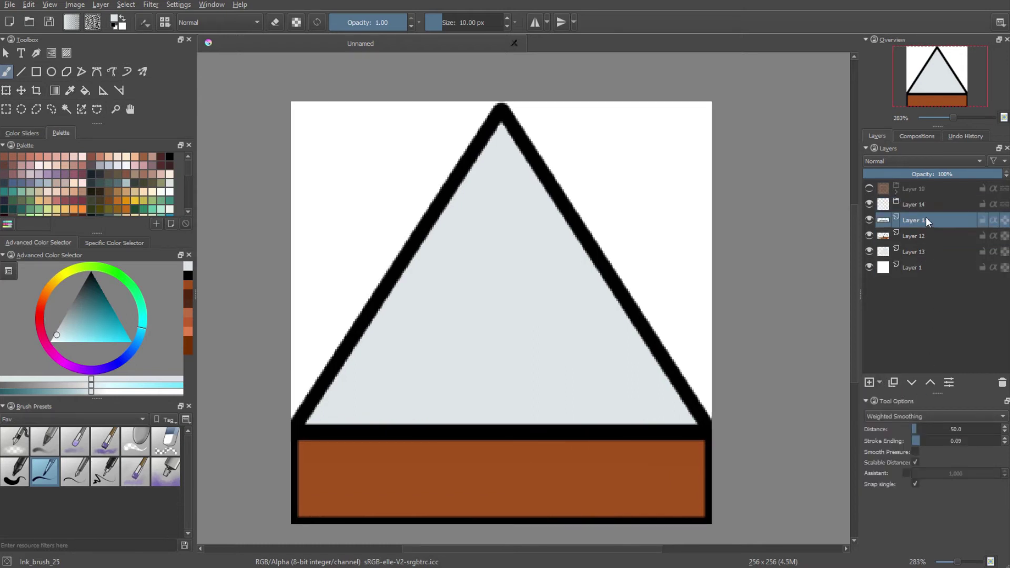
left_click(916, 252, "shift")
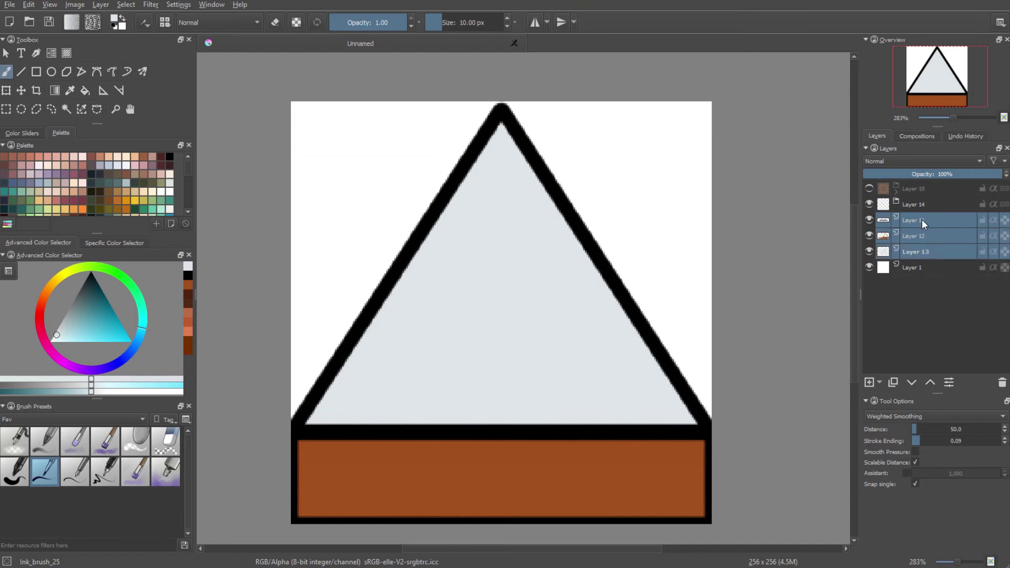
left_click_drag(922, 219, 908, 203)
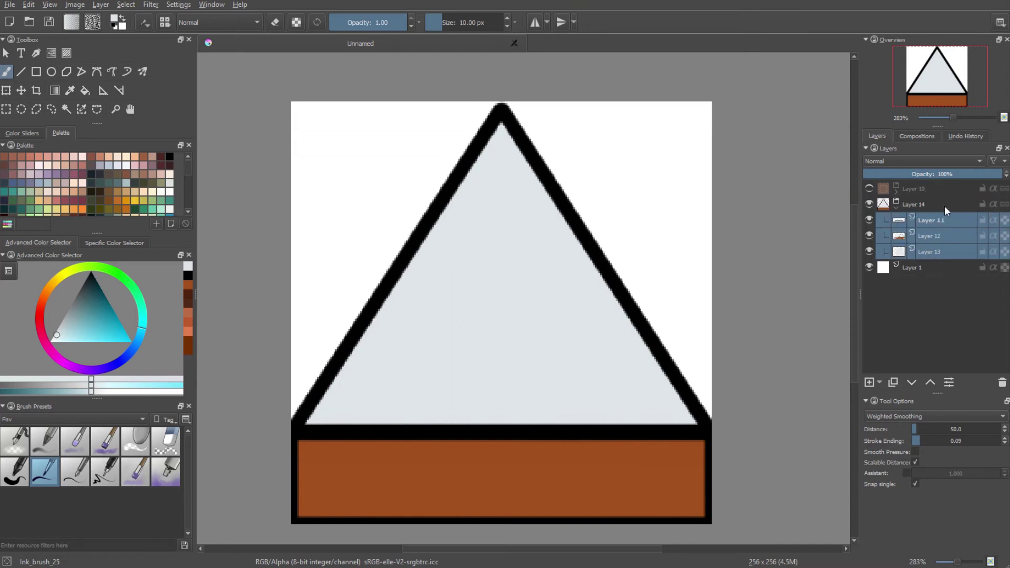
left_click(896, 208)
- Hide white Layer 1 and compare Layer 10 and Layer 14 visibility, selecting Layer 14
left_click(869, 204)
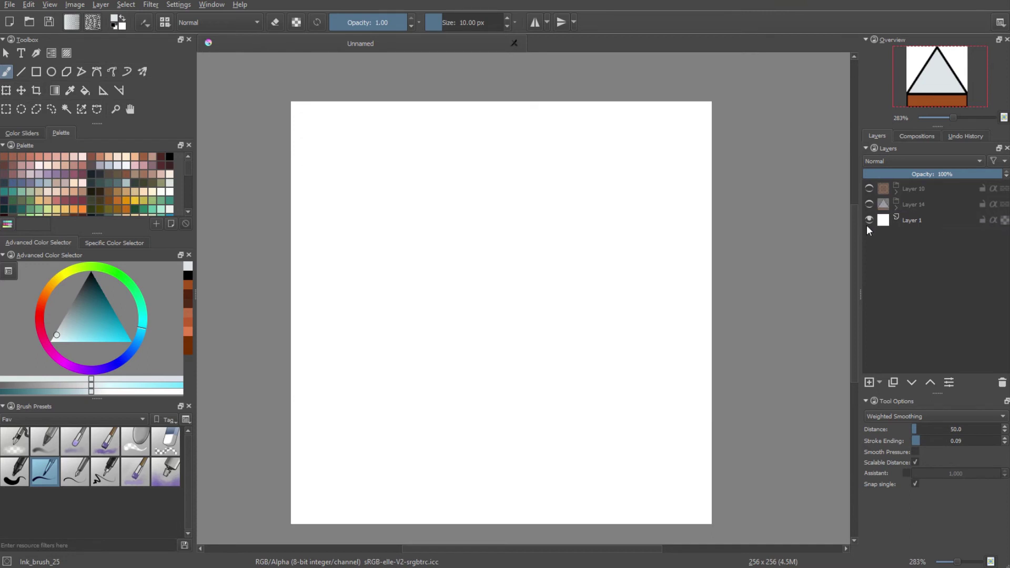
left_click(869, 220)
left_click(870, 189)
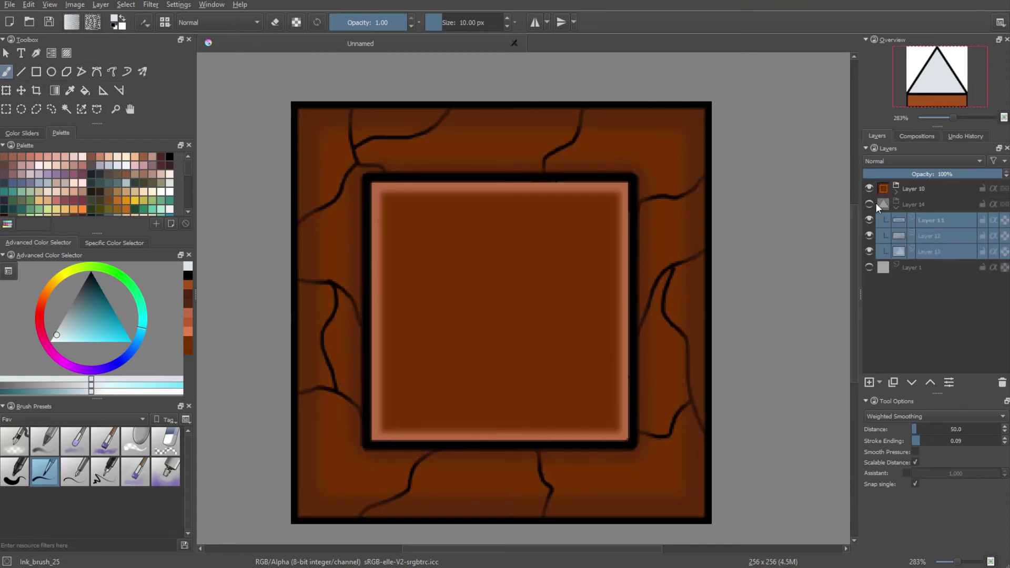
left_click(869, 204)
left_click(869, 204)
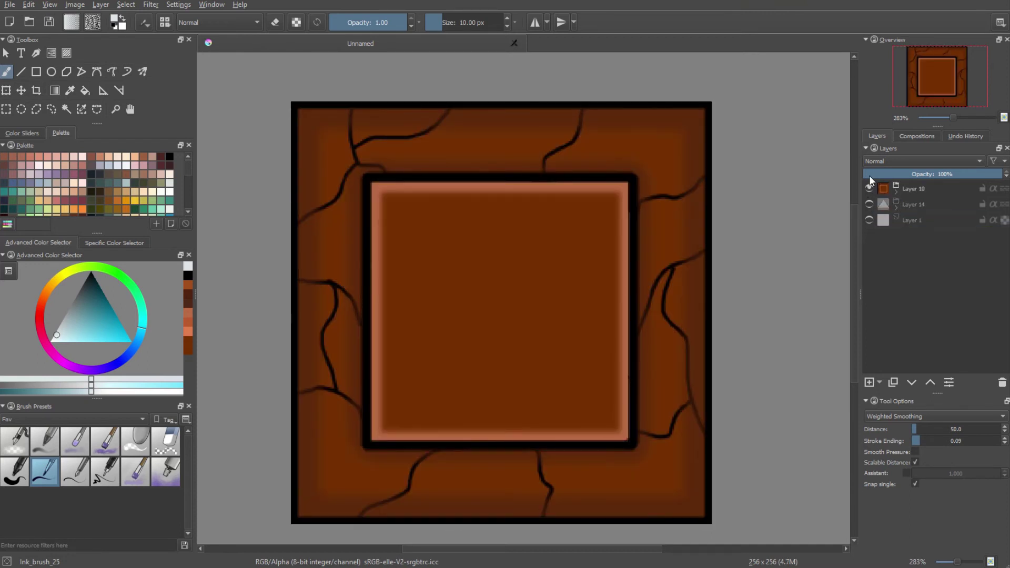
left_click(869, 188)
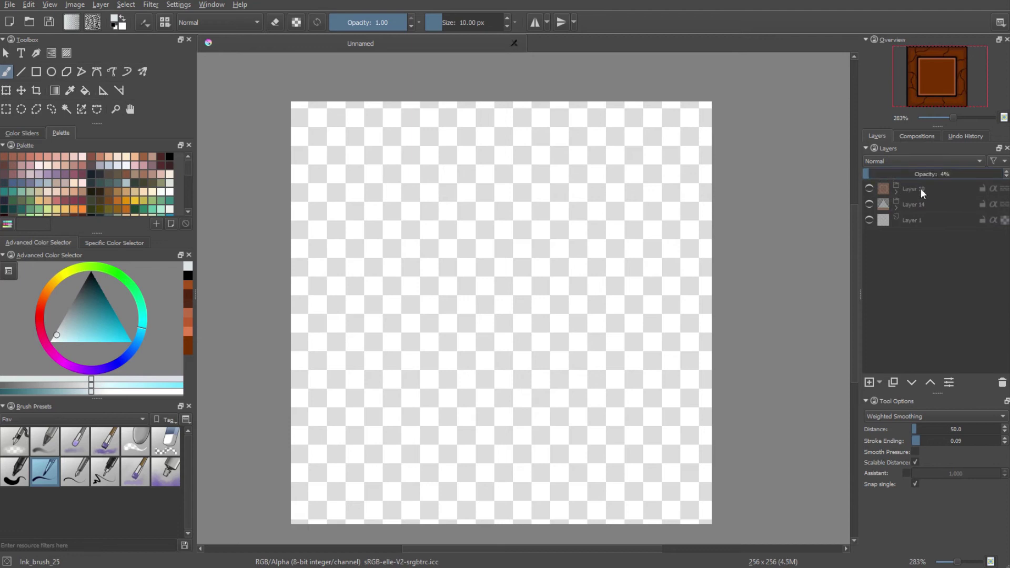
left_click(921, 189)
left_click(911, 203)
- Leave only Layer 14's spike visible, with Layer 10's brick frame hidden
left_click(869, 188)
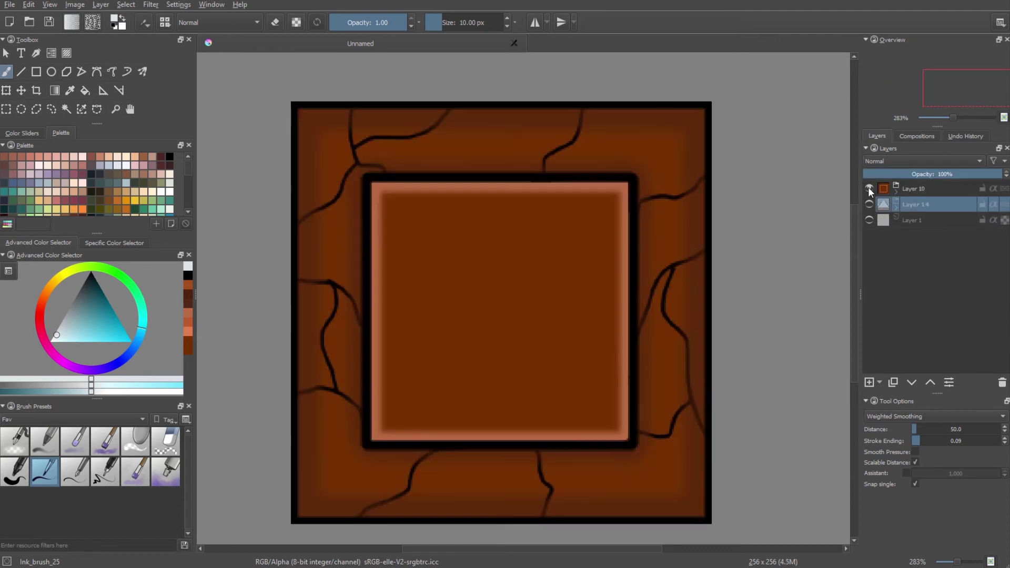
left_click(869, 204)
left_click(868, 188)
left_click(869, 189)
left_click(872, 188)
left_click(873, 188)
left_click(873, 188)
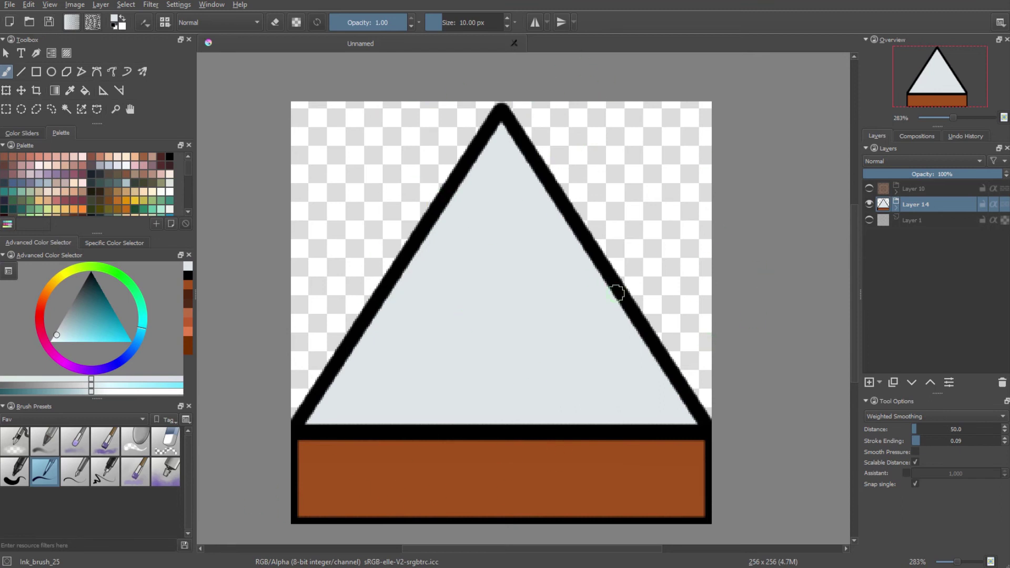
- Export the spike on a transparent background as Spike.png with PNG compression 2
left_click(870, 220)
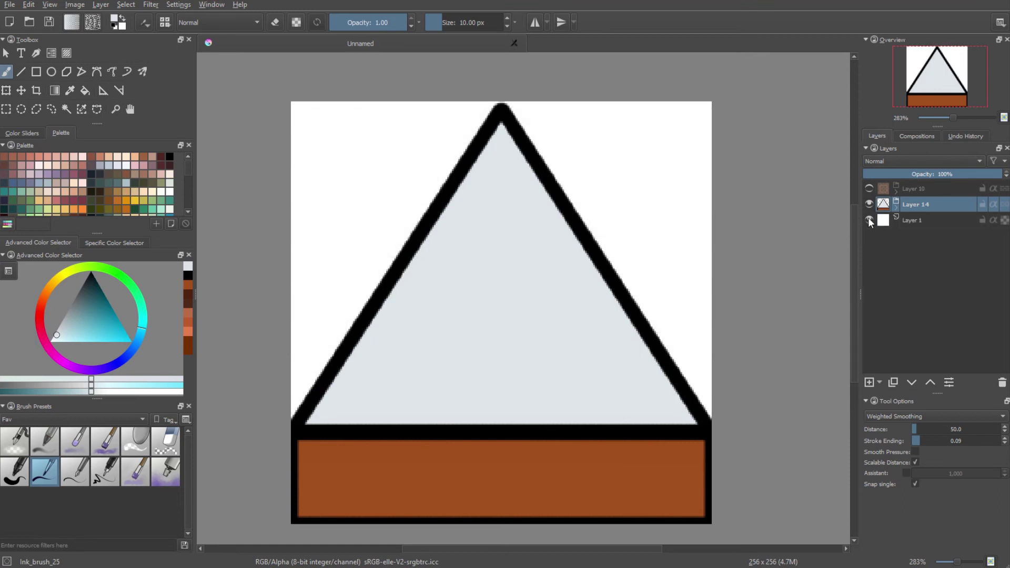
left_click(869, 219)
left_click(9, 4)
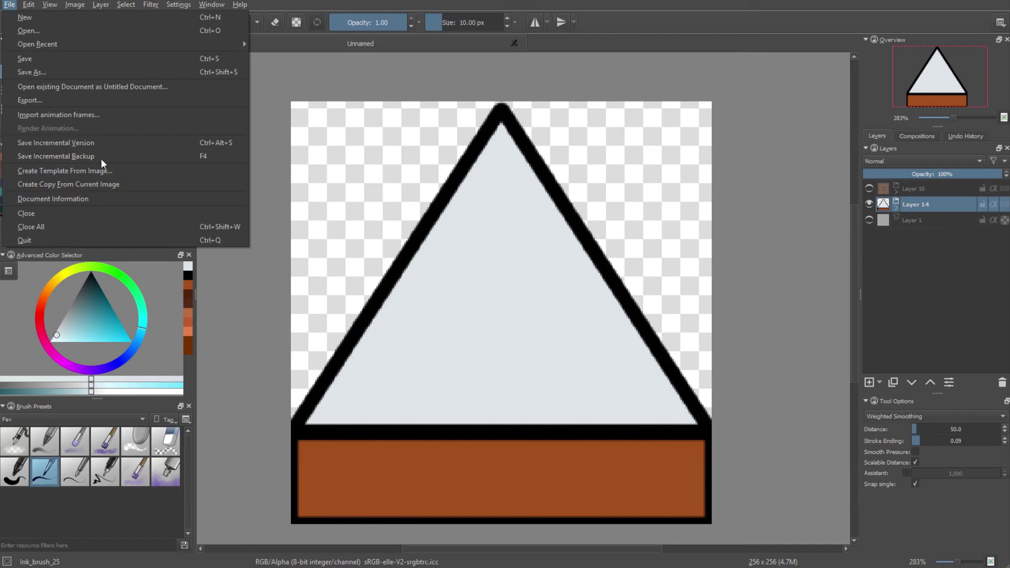
key("Escape")
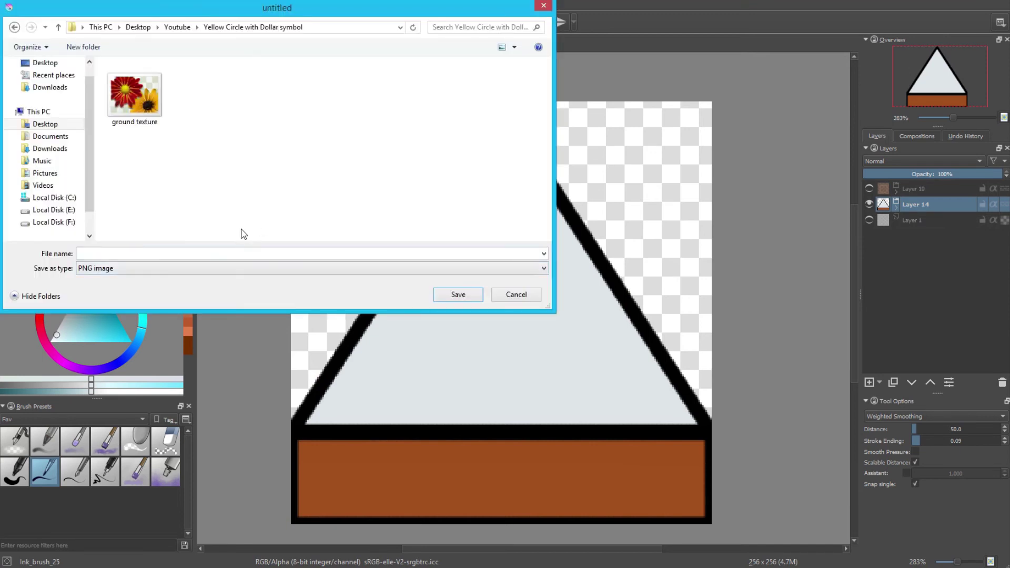
left_click(151, 269)
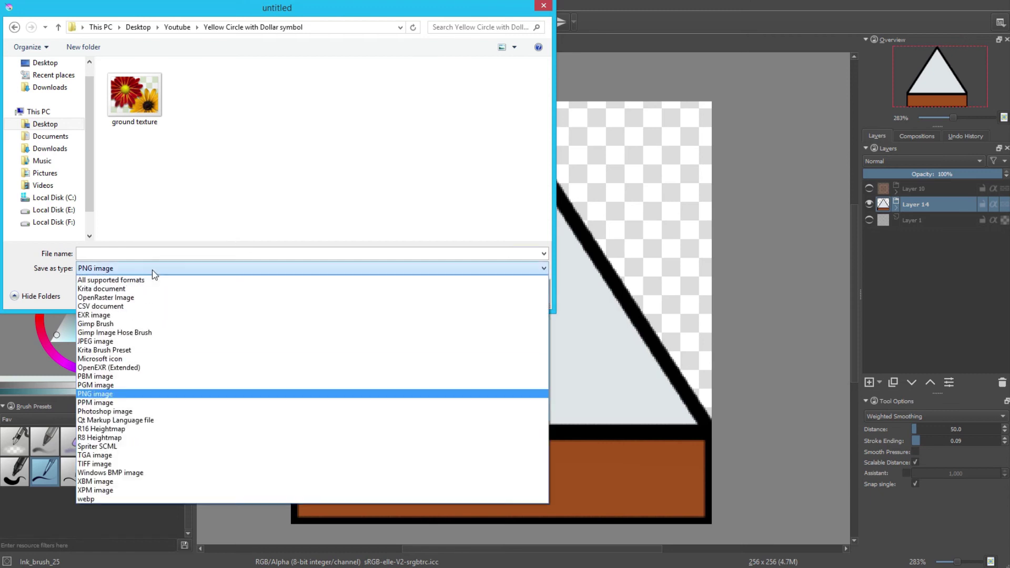
left_click(158, 393)
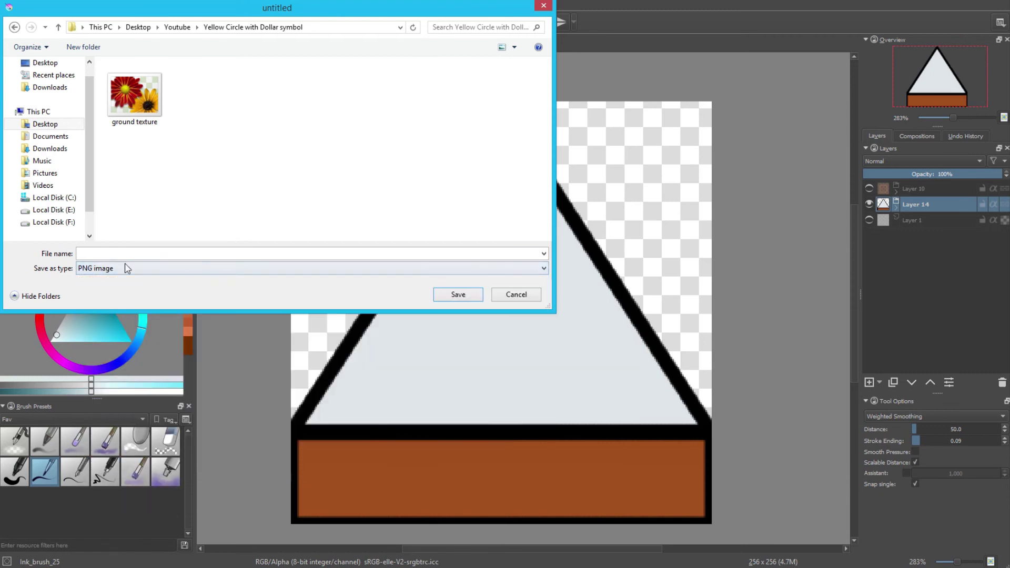
left_click(123, 253)
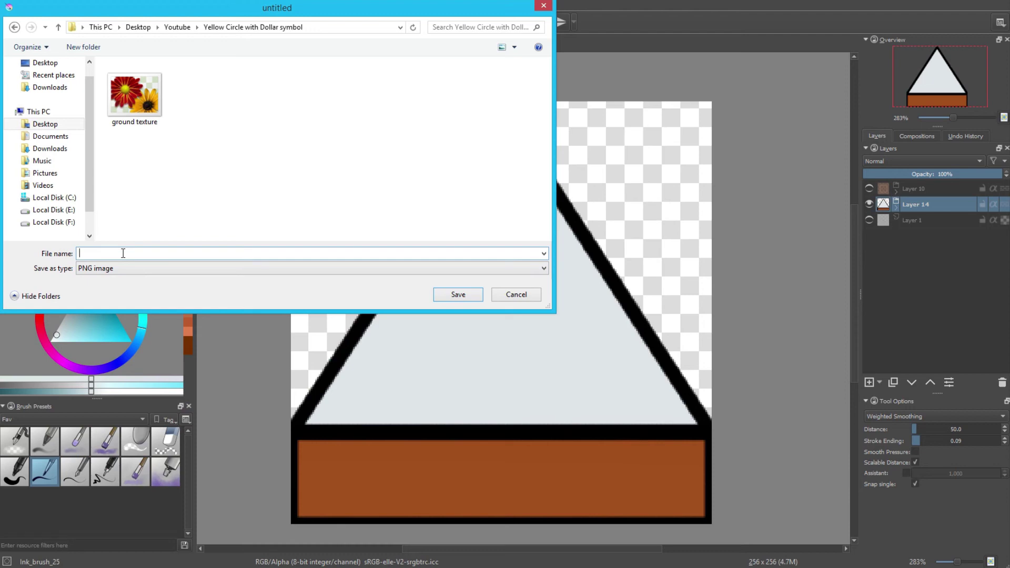
type("Spike")
key("Return")
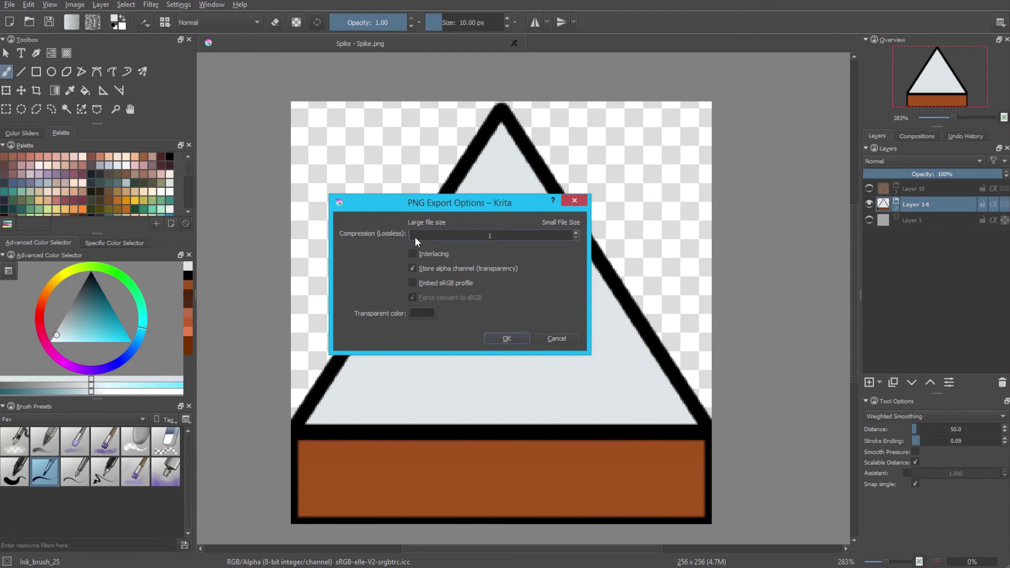
left_click(576, 232)
left_click(513, 339)
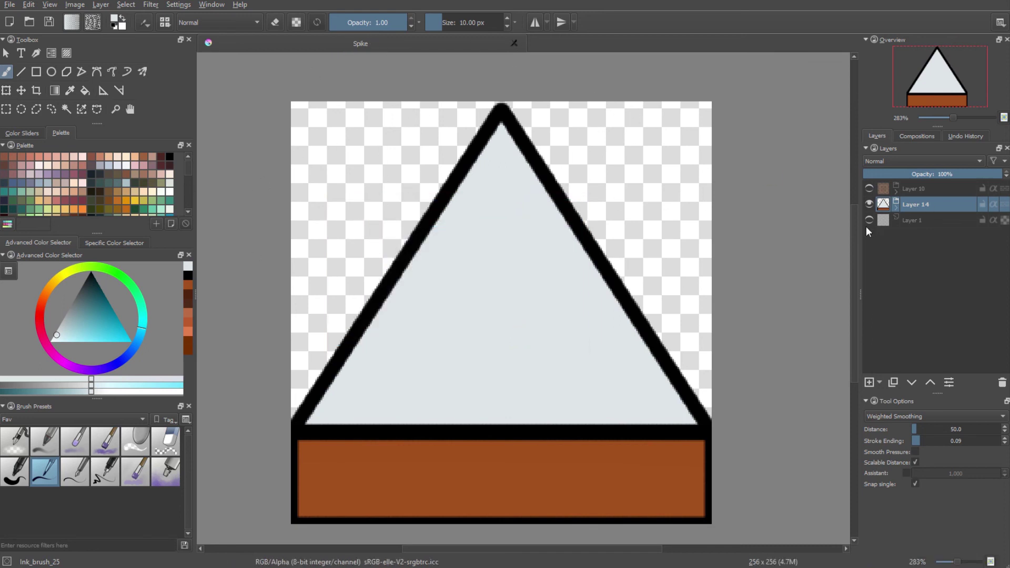
- Show only Layer 10's brick tile and start a PNG export named Brick
left_click(870, 188)
left_click(869, 204)
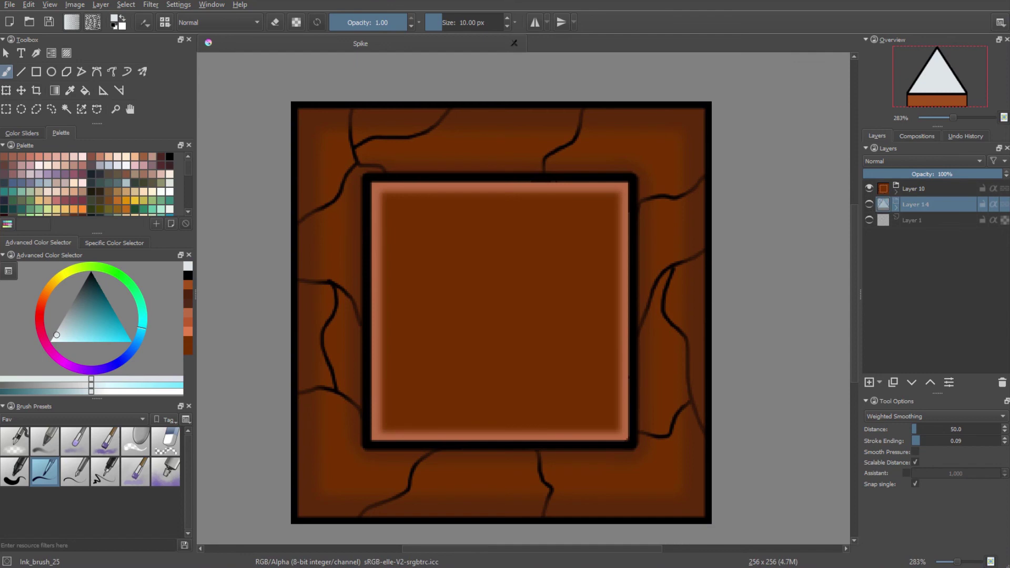
left_click(9, 4)
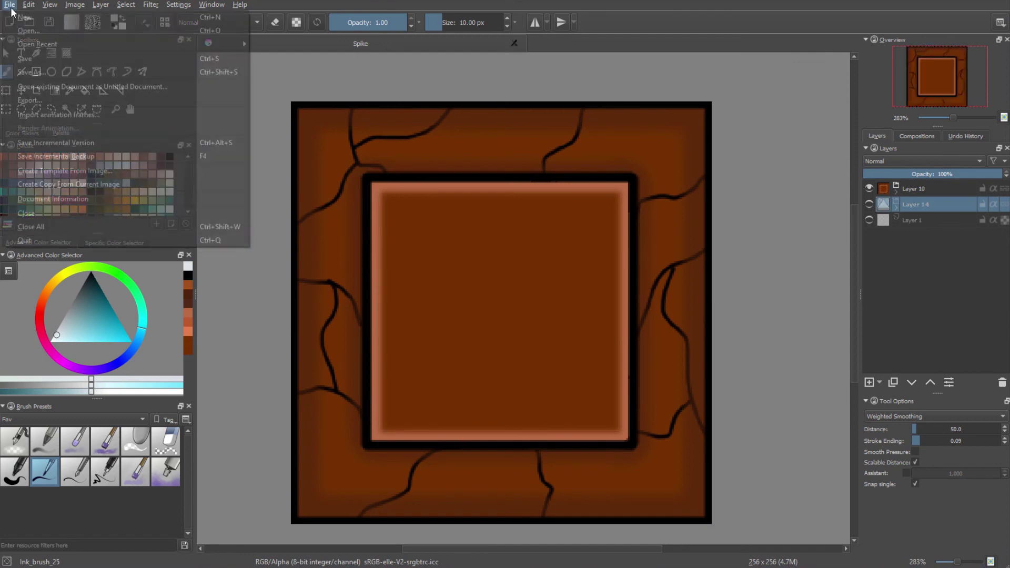
left_click(84, 103)
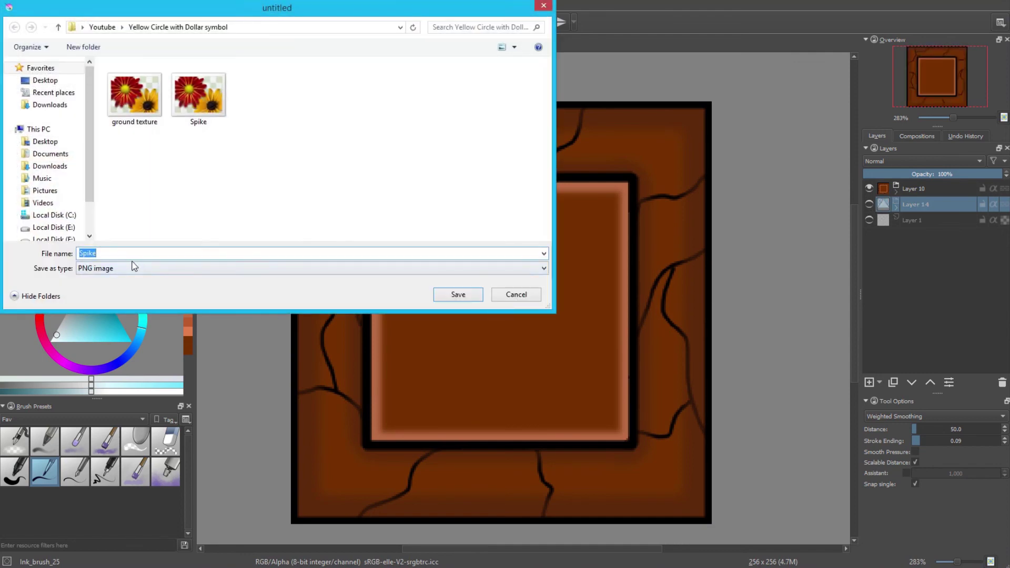
type("Be")
key("BackSpace")
key("BackSpace")
type("Brick")
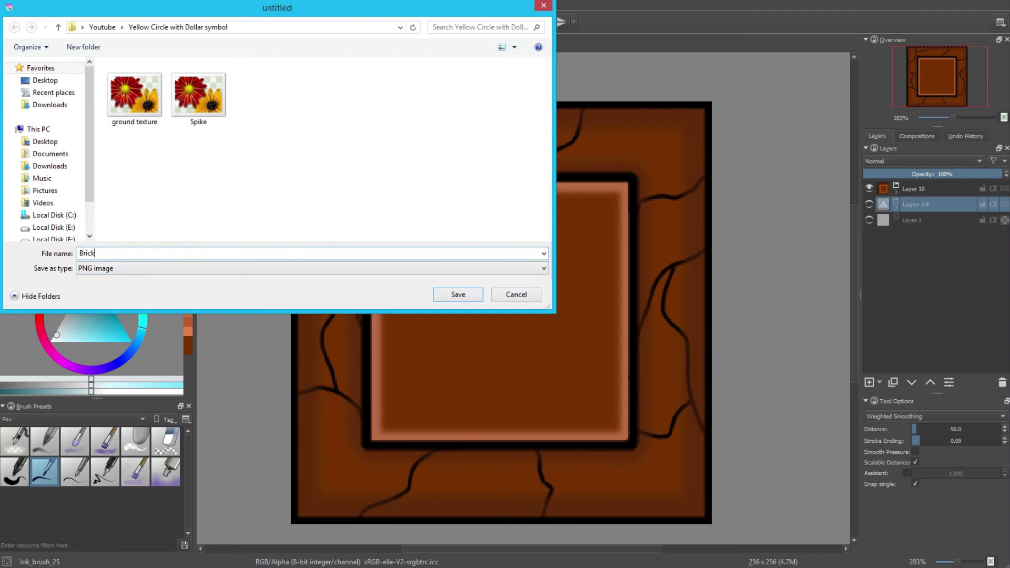